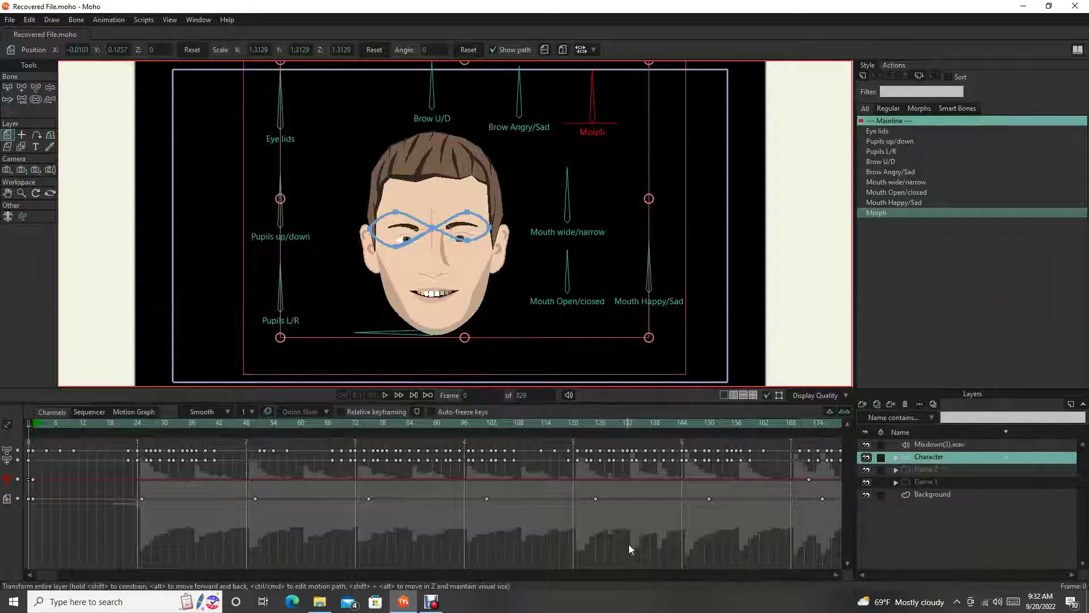
# Step: Show a longer span of the timeline and go to a much later frame of the character animation
pyautogui.click(844, 411)
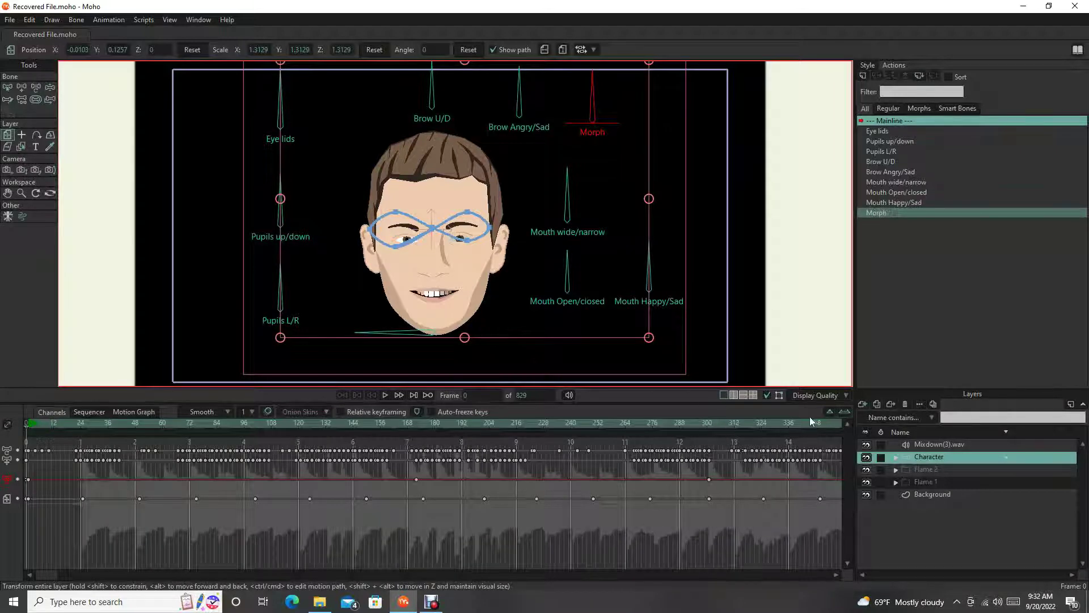
pyautogui.click(843, 411)
pyautogui.click(709, 423)
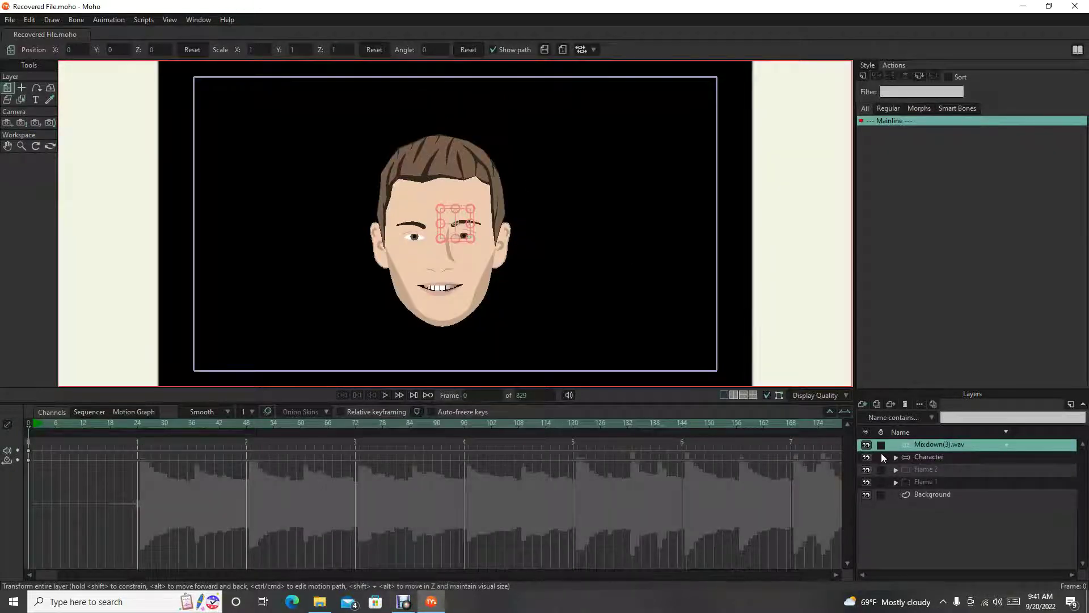
# Step: In the Character's Shade layer, move the shade shape's inner-edge points across the face to beyond the ear on the opposite side
pyautogui.click(896, 458)
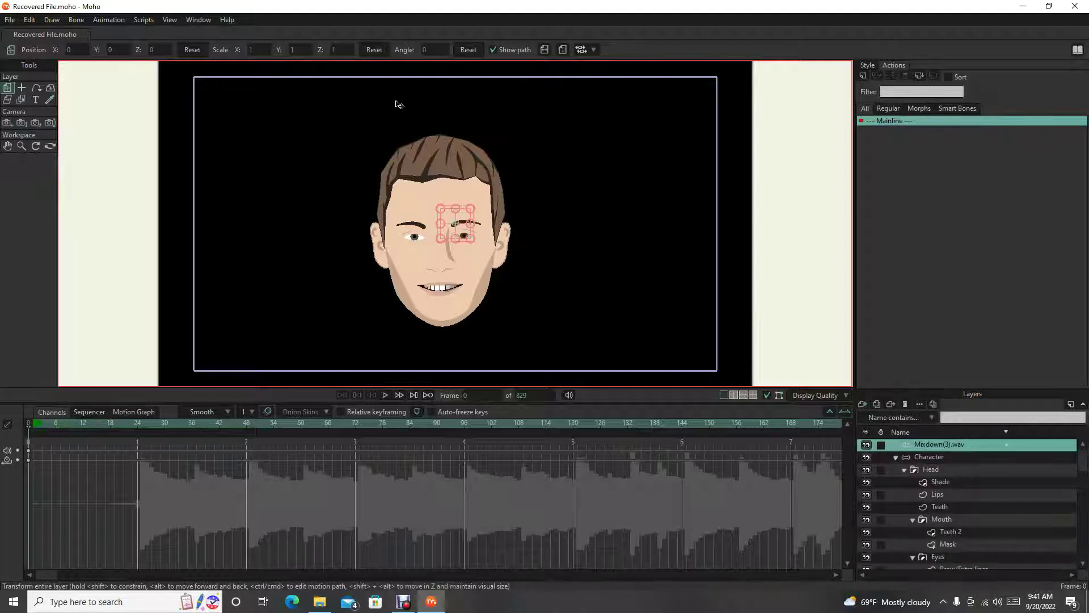
pyautogui.click(952, 483)
pyautogui.scroll(4, 466, 256)
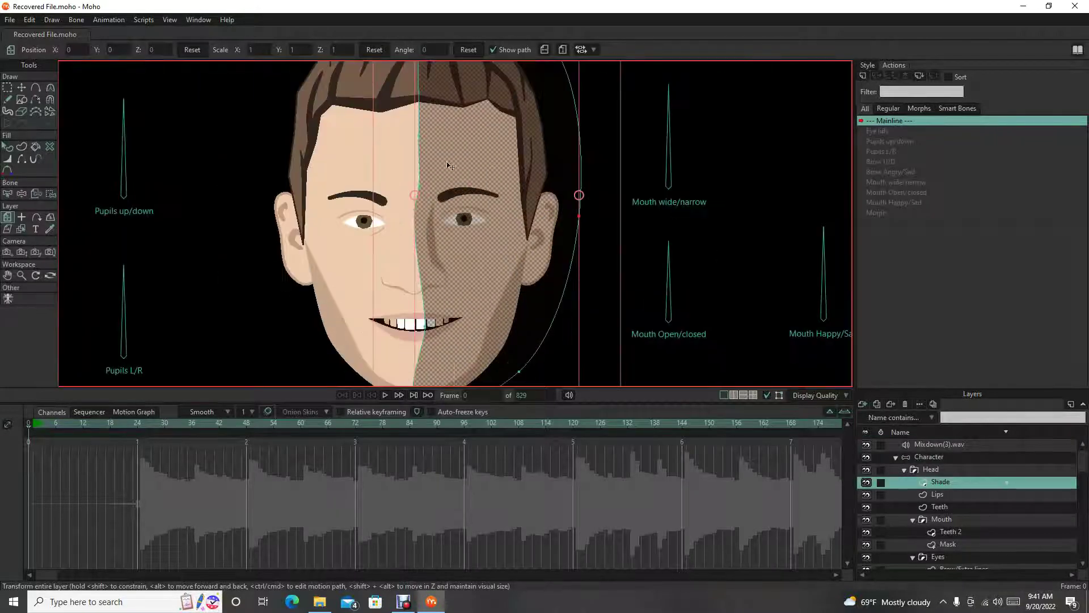
pyautogui.scroll(-4, 452, 180)
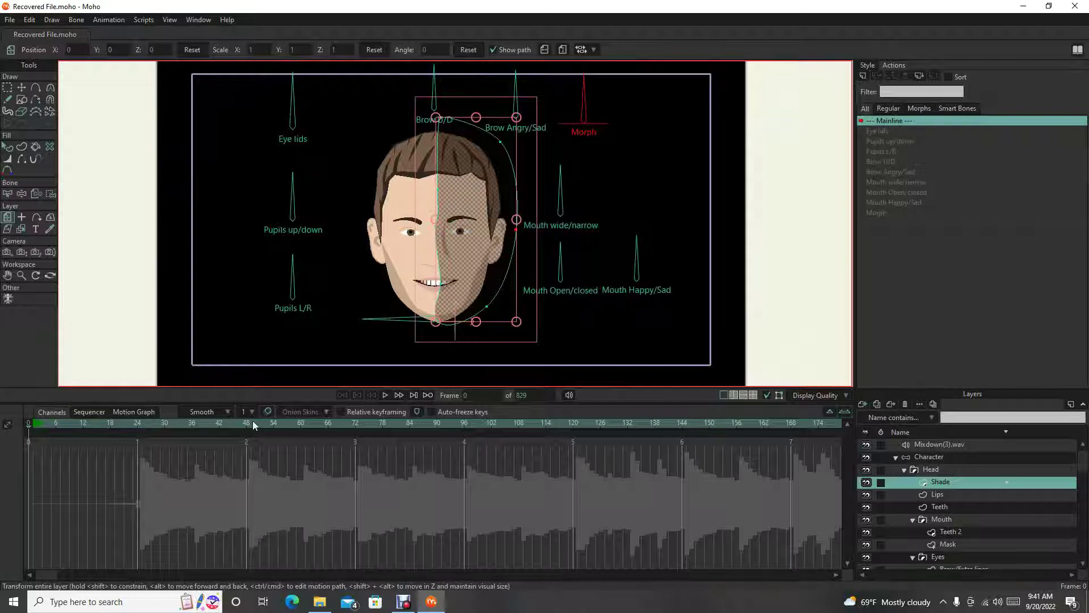
pyautogui.press('g')
pyautogui.moveTo(392, 170); pyautogui.dragTo(466, 286)
pyautogui.press('t')
pyautogui.moveTo(440, 225); pyautogui.dragTo(352, 218)
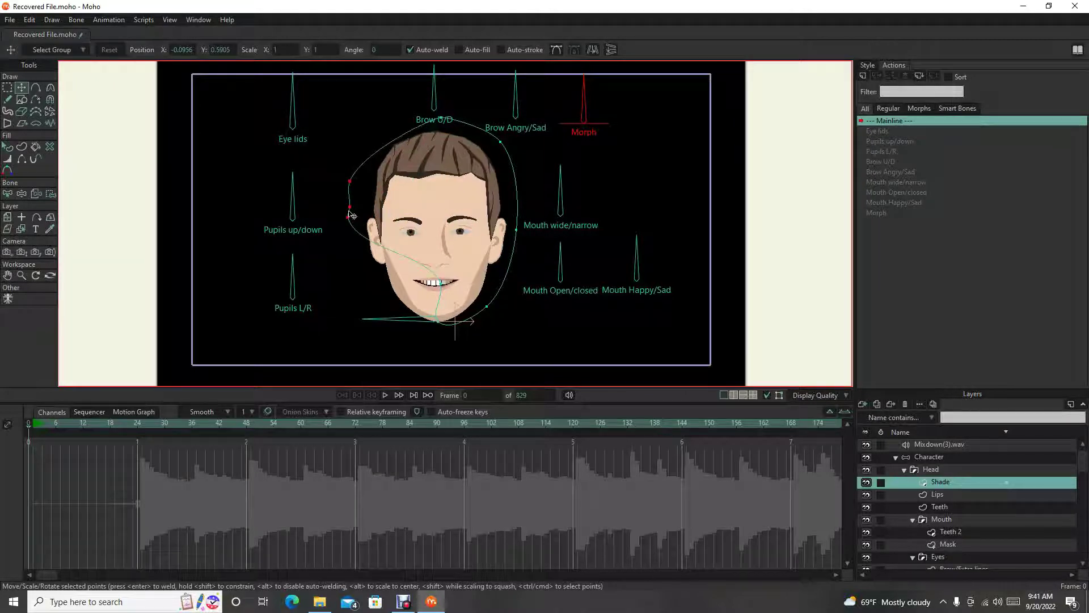
# Step: Reshape the rest of the shade outline, moving its lower points below the chin and its side points slightly outward around the head
pyautogui.keyDown('ctrl'); pyautogui.click(441, 283); pyautogui.keyUp('ctrl')
pyautogui.moveTo(444, 289); pyautogui.dragTo(400, 327)
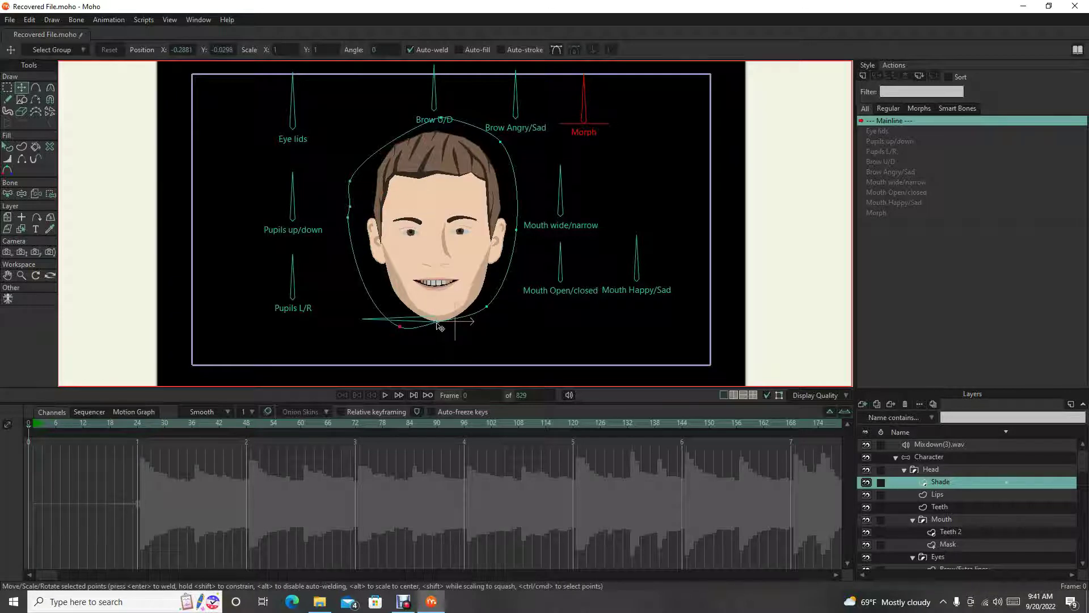
pyautogui.moveTo(441, 326); pyautogui.dragTo(446, 339)
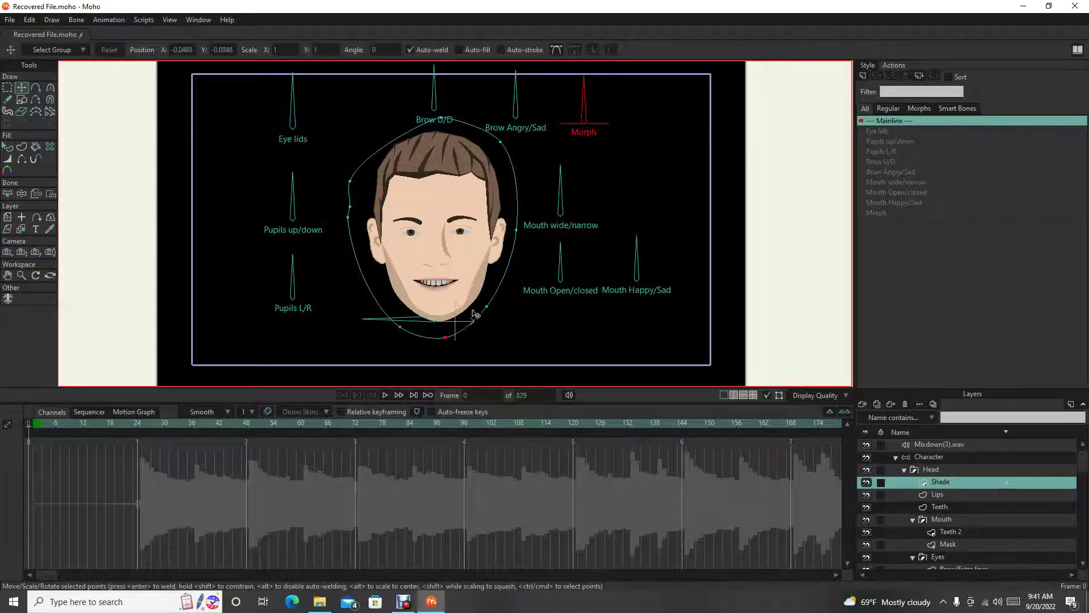
pyautogui.click(488, 308)
pyautogui.moveTo(488, 308); pyautogui.dragTo(494, 311)
pyautogui.moveTo(516, 229); pyautogui.dragTo(521, 230)
pyautogui.moveTo(350, 182); pyautogui.dragTo(357, 172)
pyautogui.click(348, 205)
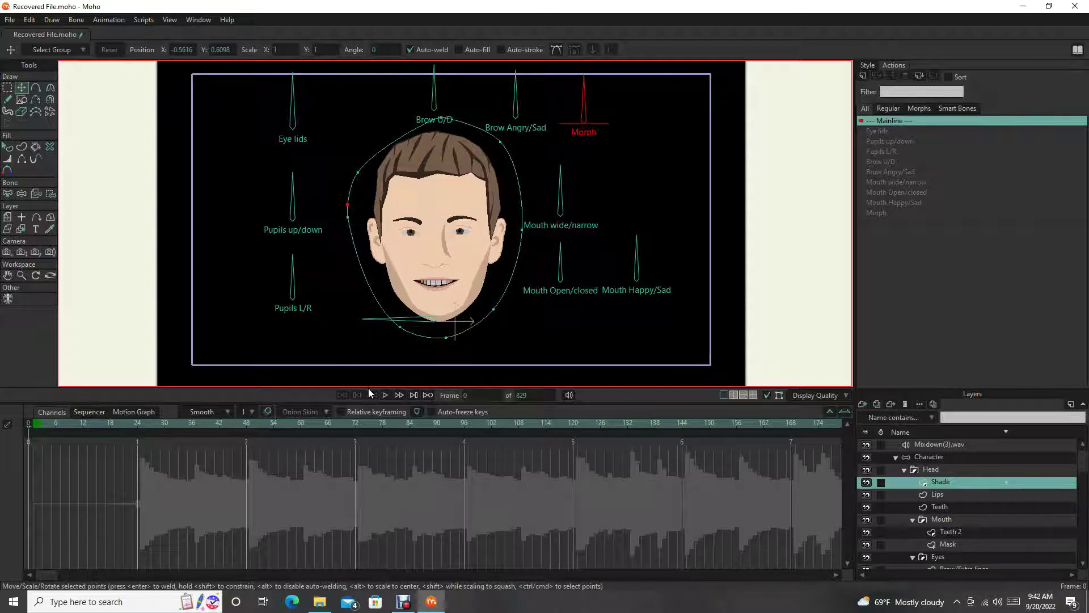
# Step: Preview the shaded face at frame 0 and move the shade outline's point beside the hair farther up toward the top of the head
pyautogui.click(9, 20)
pyautogui.click(29, 235)
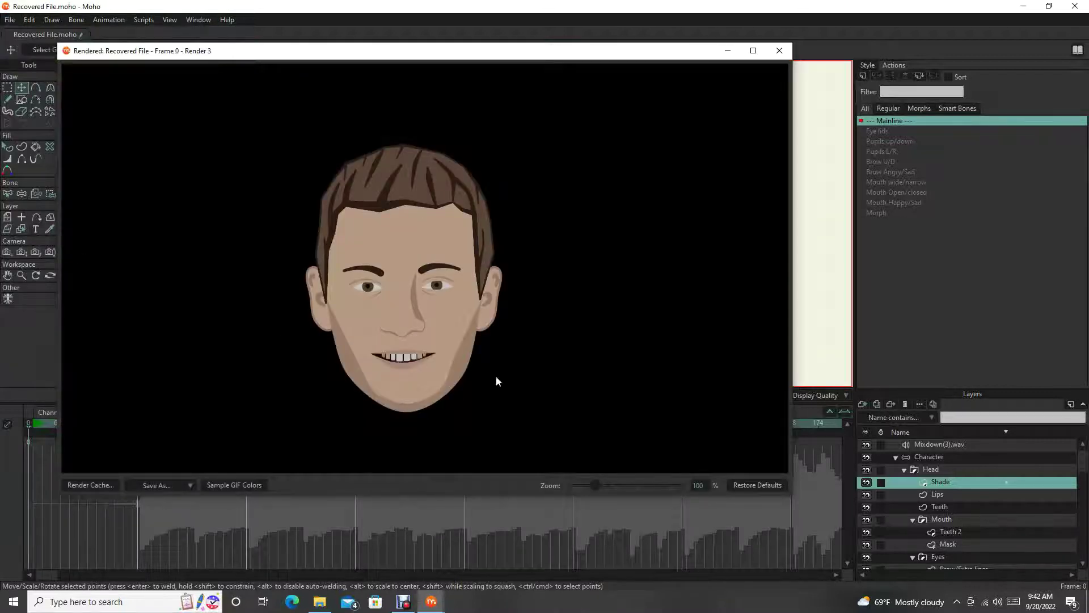
pyautogui.click(779, 51)
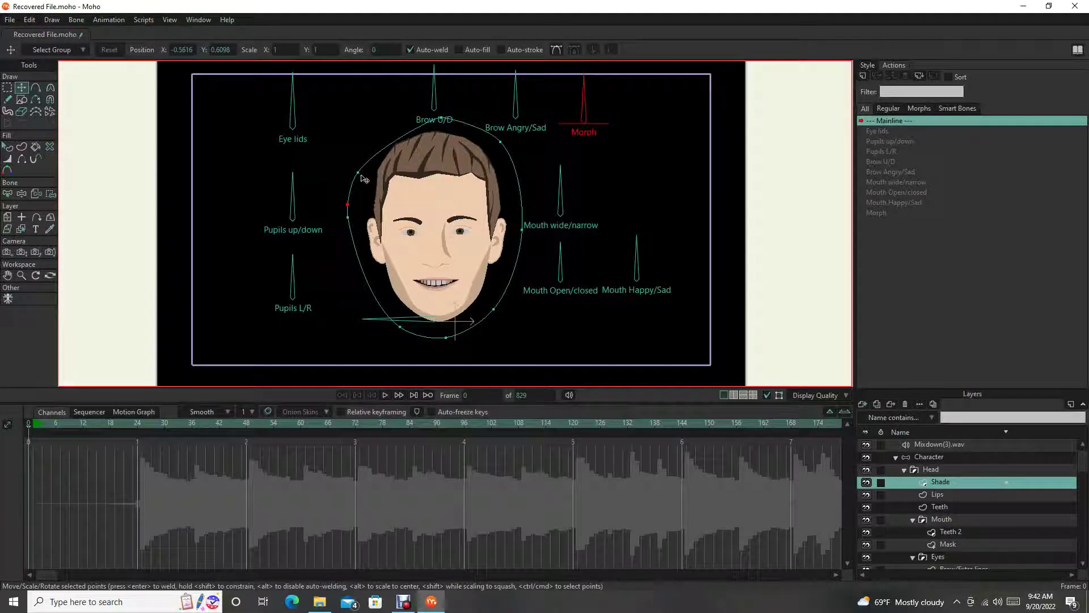
pyautogui.moveTo(359, 174); pyautogui.dragTo(370, 152)
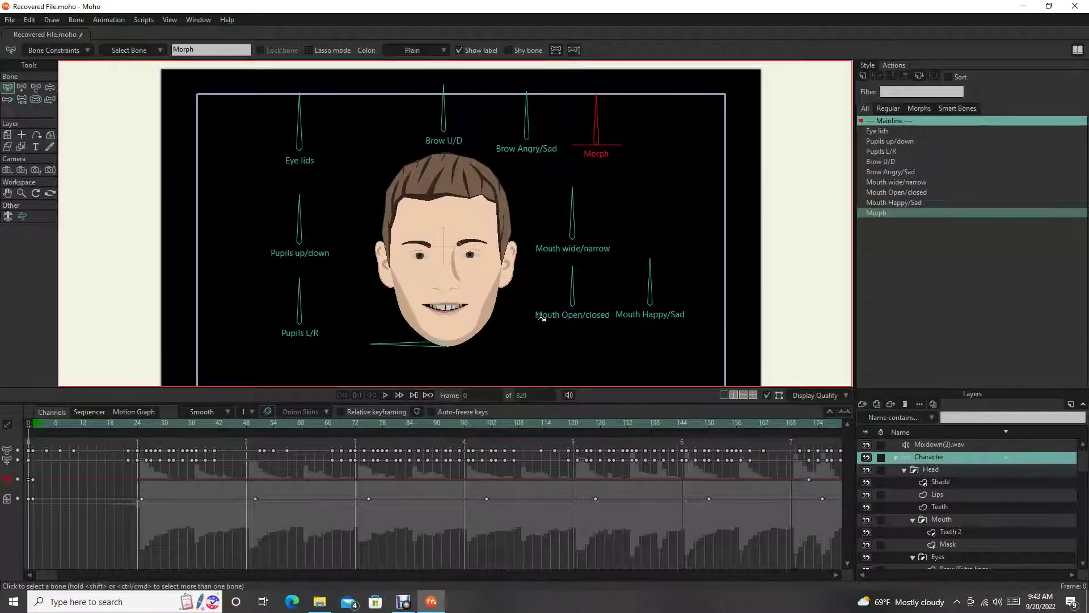
# Step: Add a vertical bone above the canvas in the Character layer and name it Ambient Lighting
pyautogui.scroll(-3, 460, 222)
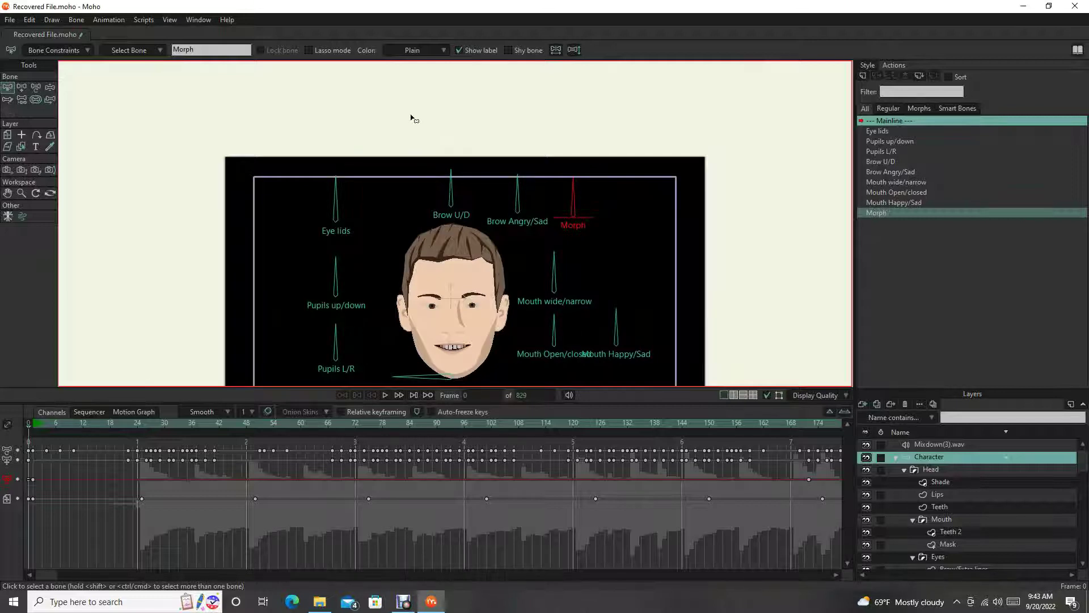
pyautogui.click(21, 88)
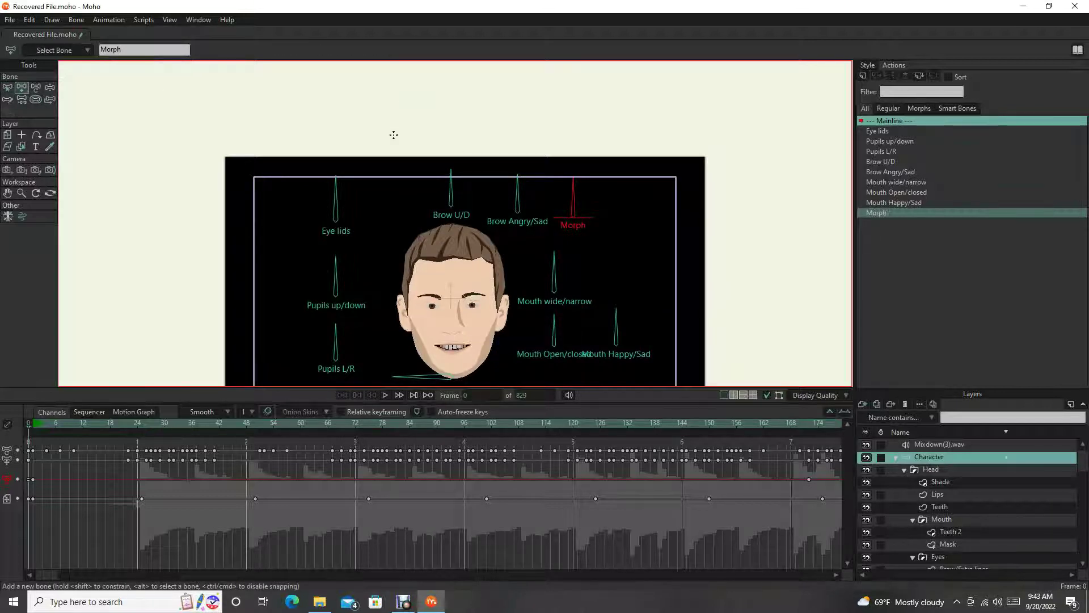
pyautogui.moveTo(408, 148); pyautogui.dragTo(409, 110)
pyautogui.click(131, 52)
pyautogui.write('Ambient Lighting')
pyautogui.press('Return')
pyautogui.press('b')
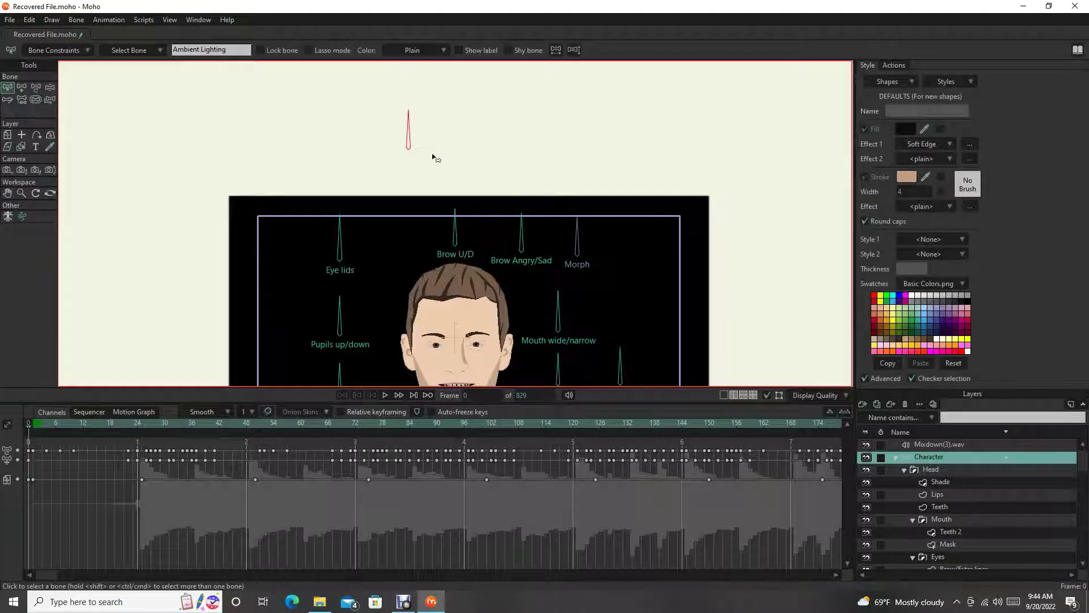
# Step: Select the Shade layer, show its actions list and open the bone commands with the Ambient Lighting bone selected
pyautogui.click(953, 481)
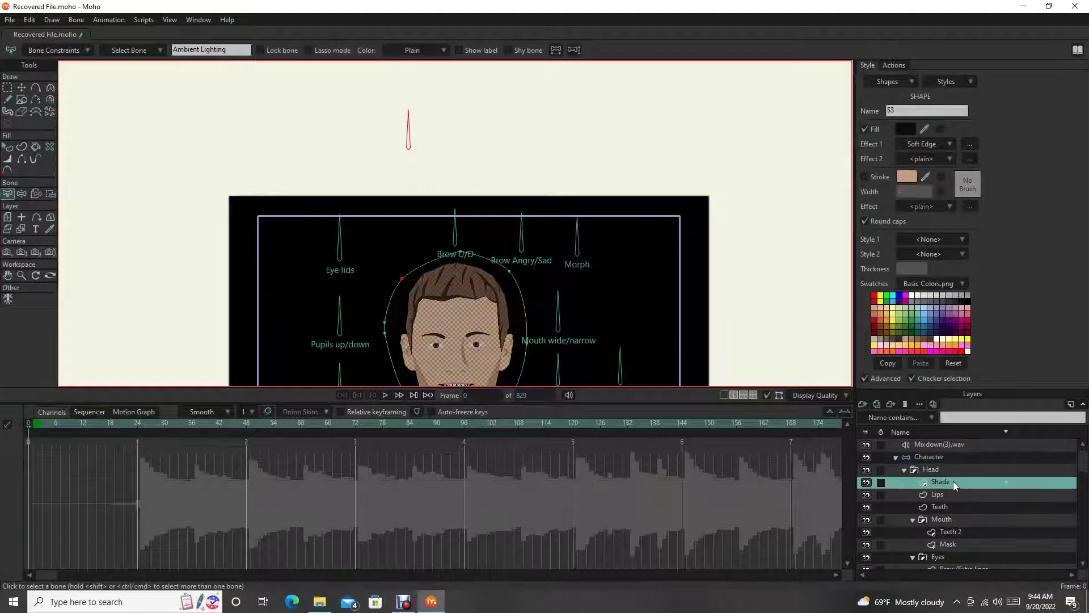
pyautogui.click(894, 65)
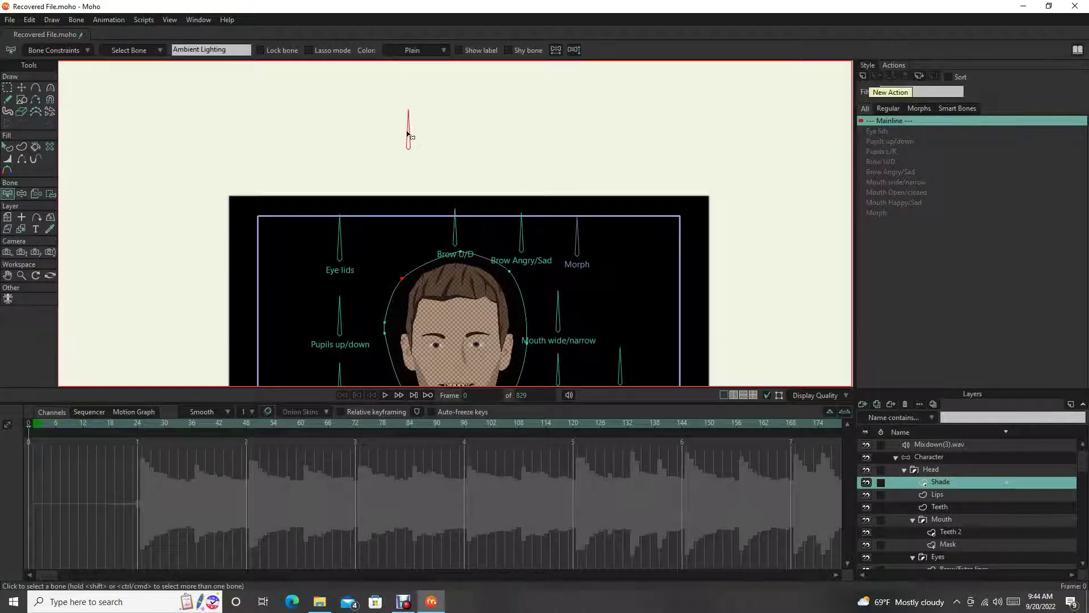
pyautogui.click(75, 20)
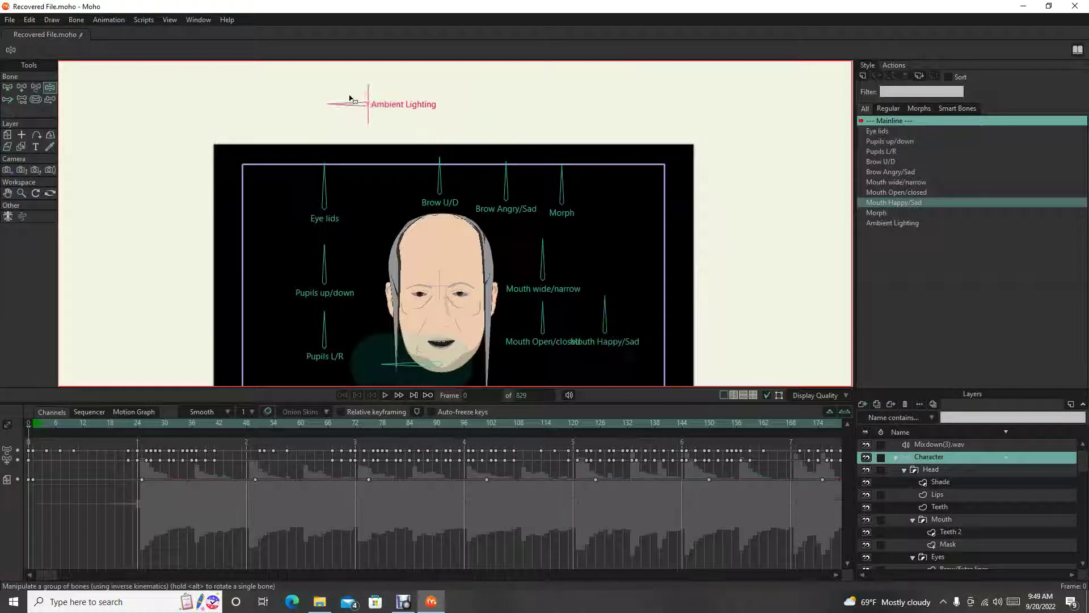
# Step: Test the Ambient Lighting dial by rotating its bone upward and render a preview of the old man's face
pyautogui.moveTo(352, 101); pyautogui.dragTo(372, 78)
pyautogui.scroll(3, 448, 298)
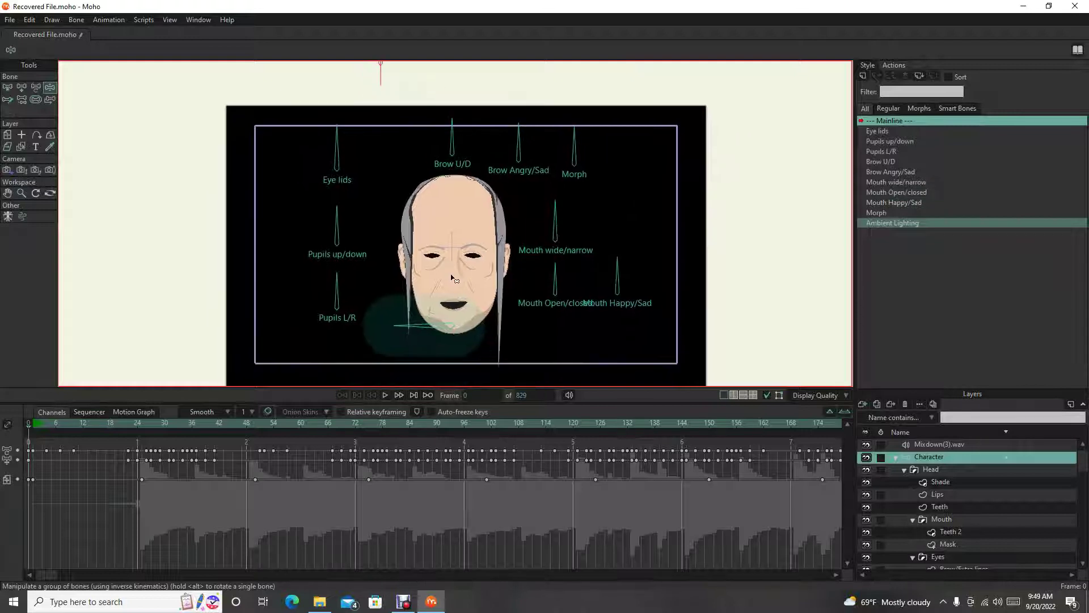
pyautogui.scroll(-2, 456, 284)
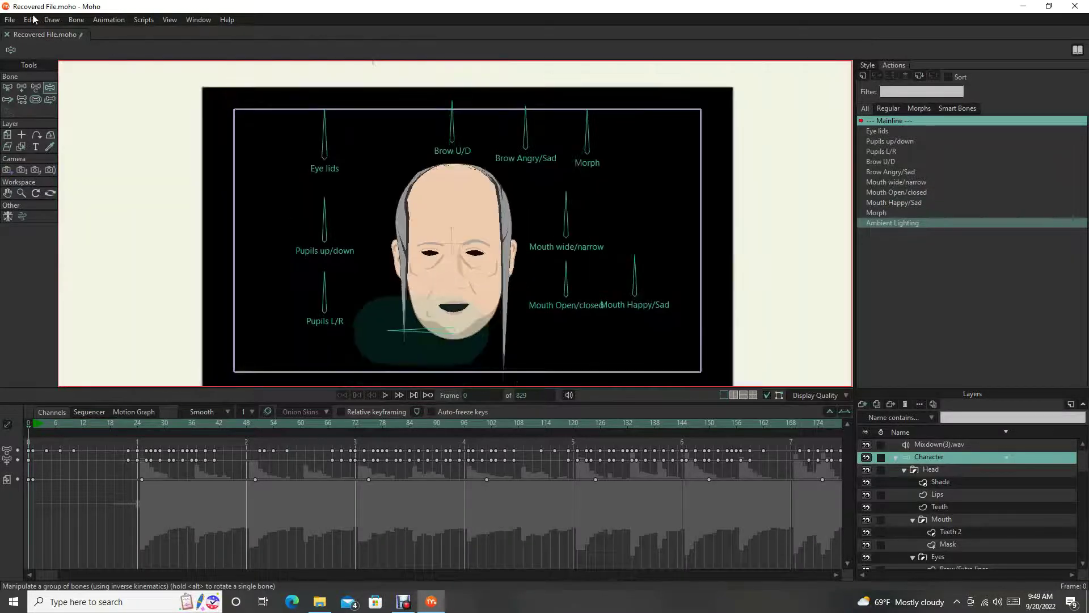
pyautogui.click(10, 19)
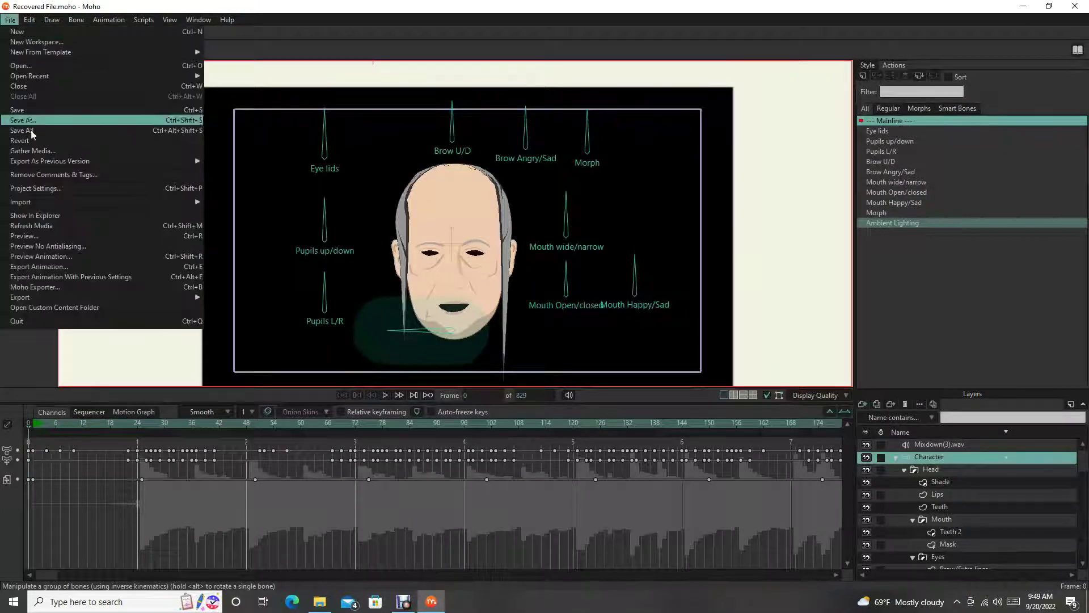
pyautogui.click(42, 236)
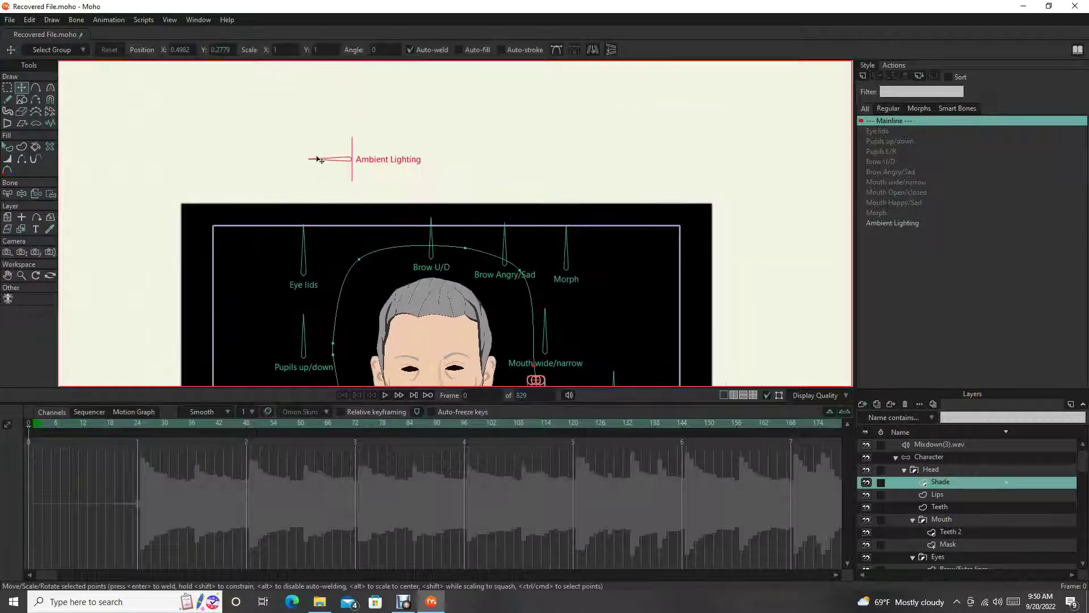
# Step: Rotate the Ambient Lighting bone in the Character layer to point straight down and inspect a rendered preview of the face
pyautogui.click(965, 458)
pyautogui.moveTo(328, 160); pyautogui.dragTo(348, 208)
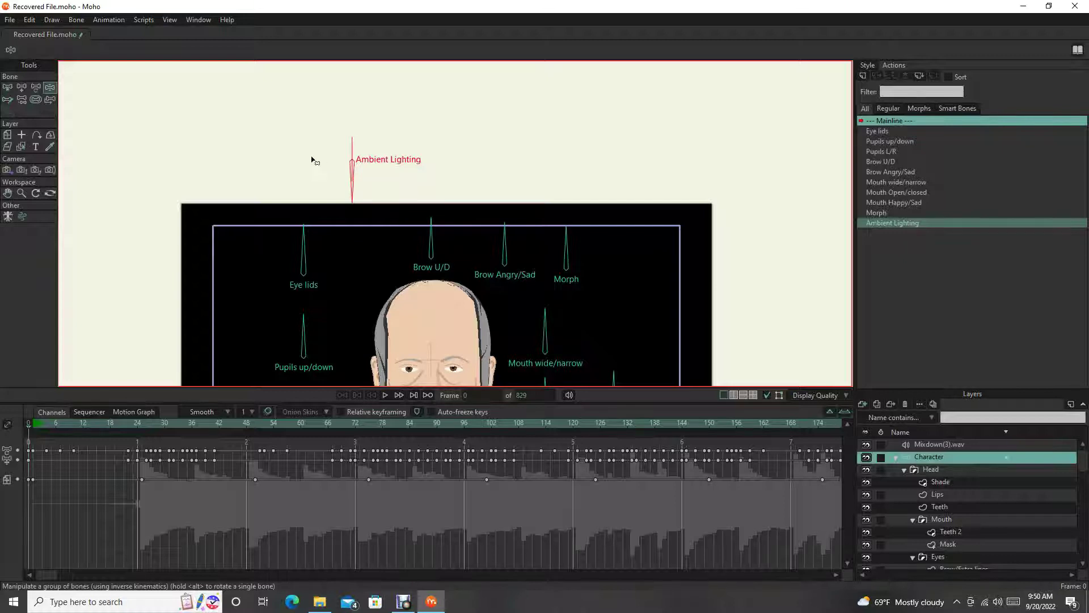
pyautogui.click(10, 20)
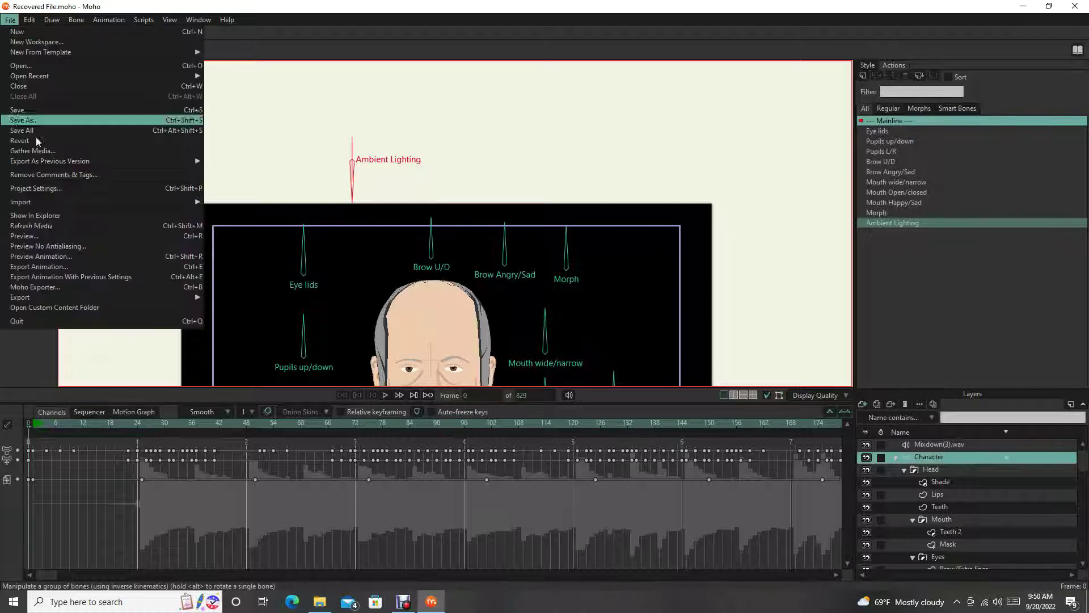
pyautogui.click(39, 238)
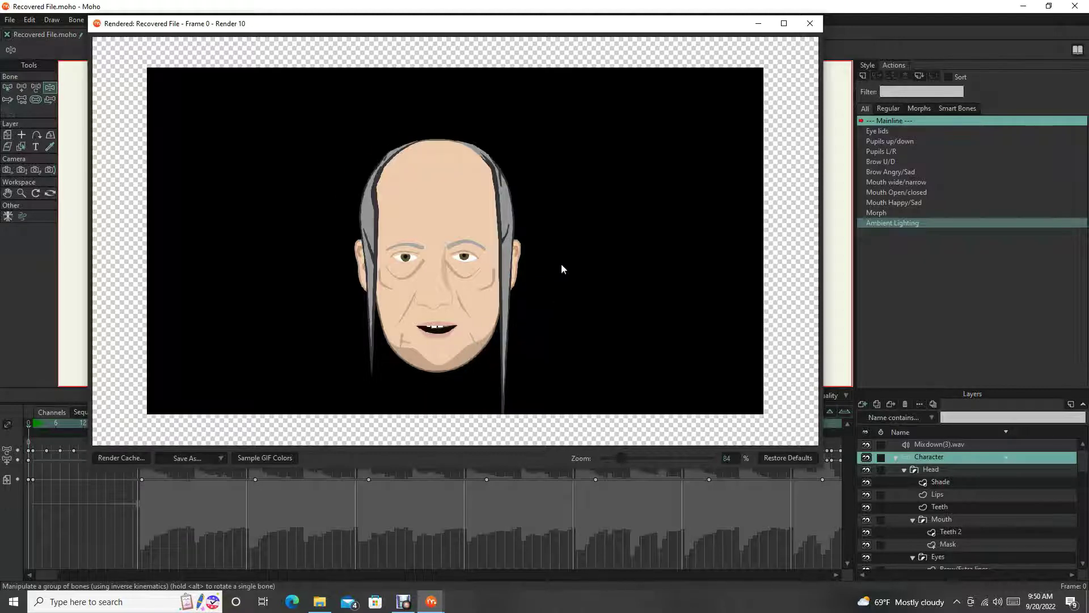
pyautogui.scroll(-5, 540, 192)
pyautogui.scroll(4, 506, 224)
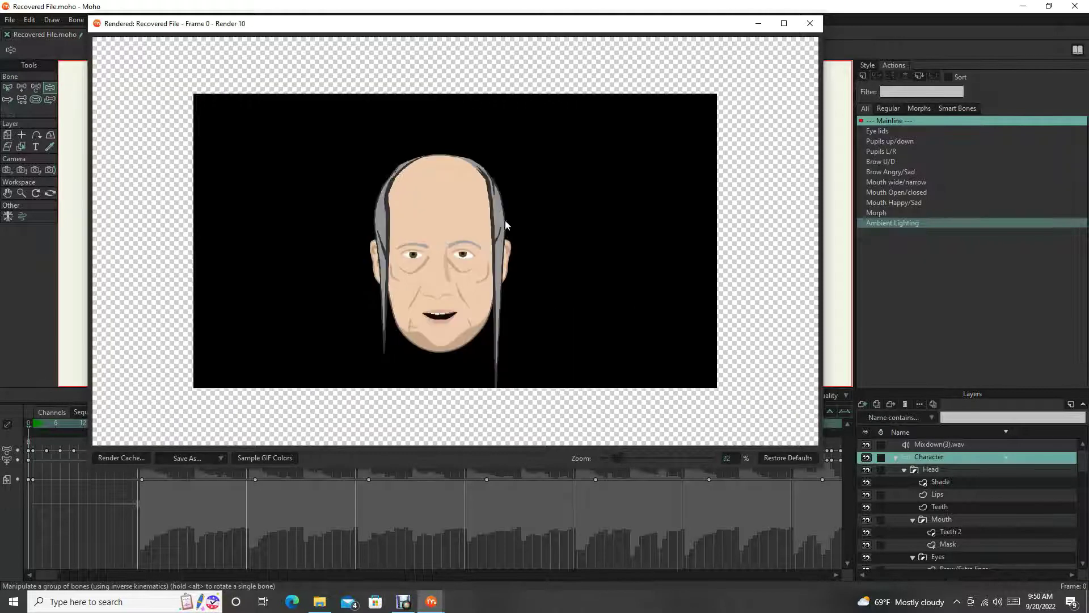
pyautogui.press('Escape')
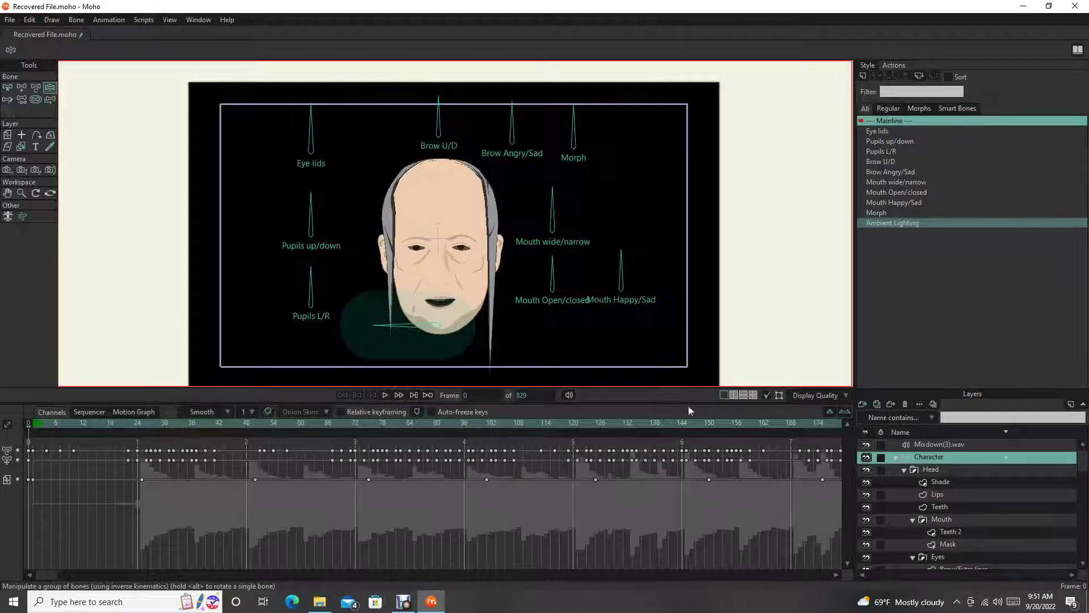
# Step: Go to frame 587 on the timeline and examine the skull face lit between the two torches
pyautogui.click(832, 411)
pyautogui.click(832, 410)
pyautogui.moveTo(683, 424)
pyautogui.mouseDown()
pyautogui.moveTo(730, 424)
pyautogui.moveTo(679, 425)
pyautogui.moveTo(691, 425)
pyautogui.mouseUp()
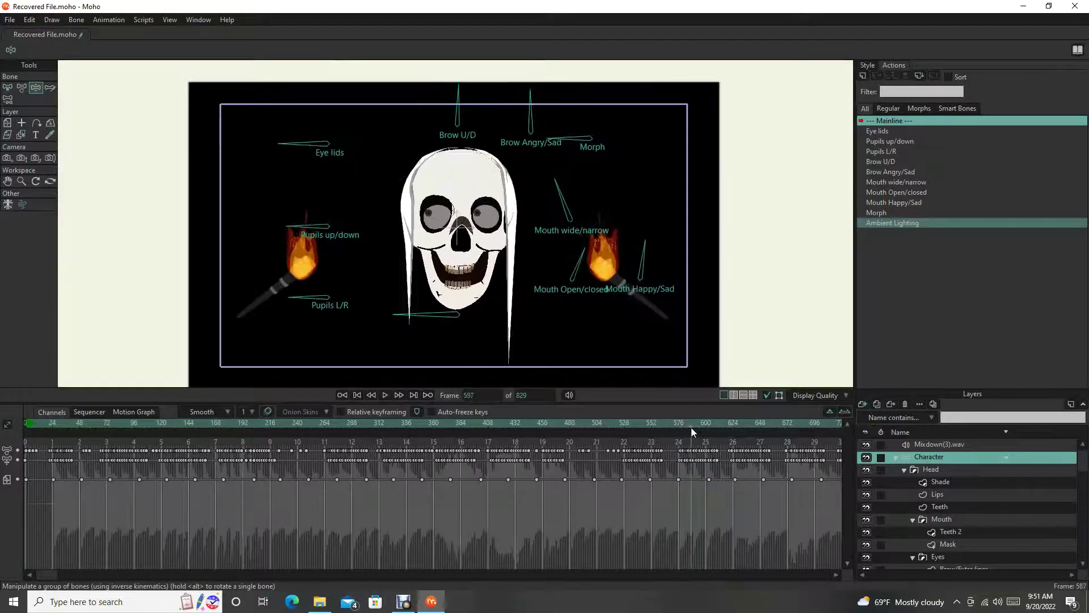
pyautogui.scroll(-3, 480, 246)
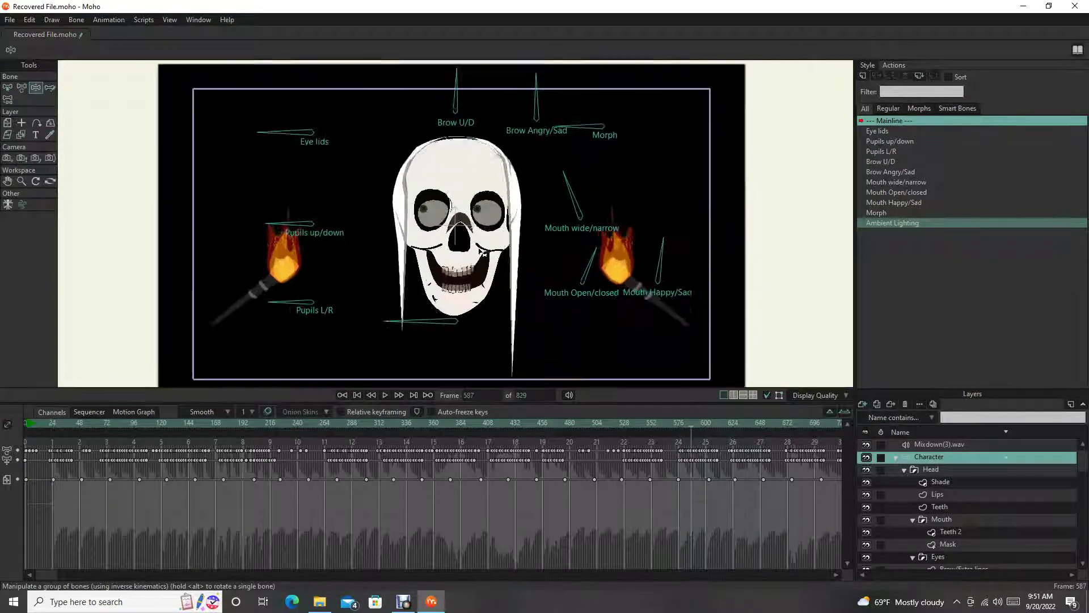
pyautogui.scroll(3, 481, 252)
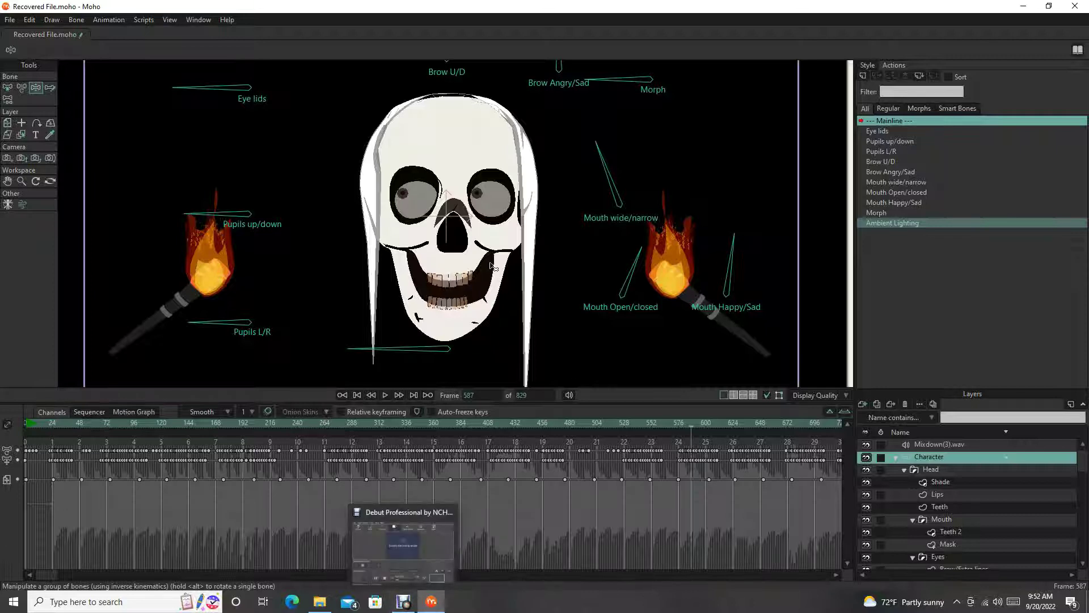
pyautogui.scroll(-3, 491, 267)
pyautogui.scroll(3, 429, 151)
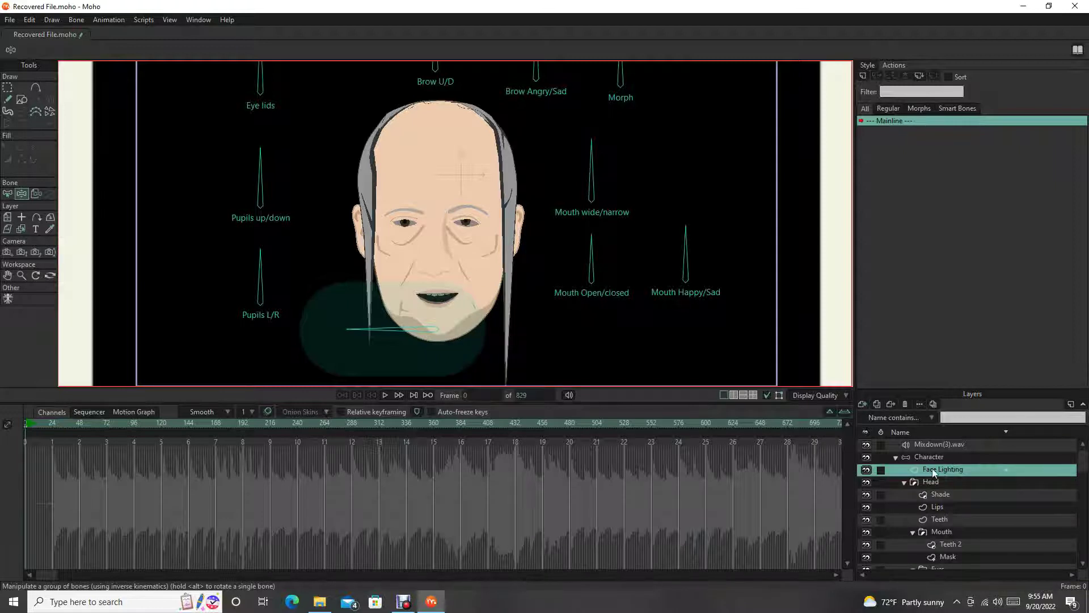
# Step: Move the Face Lighting layer to the top of the Head group and exclude it from the group's masking
pyautogui.moveTo(935, 483); pyautogui.dragTo(935, 484)
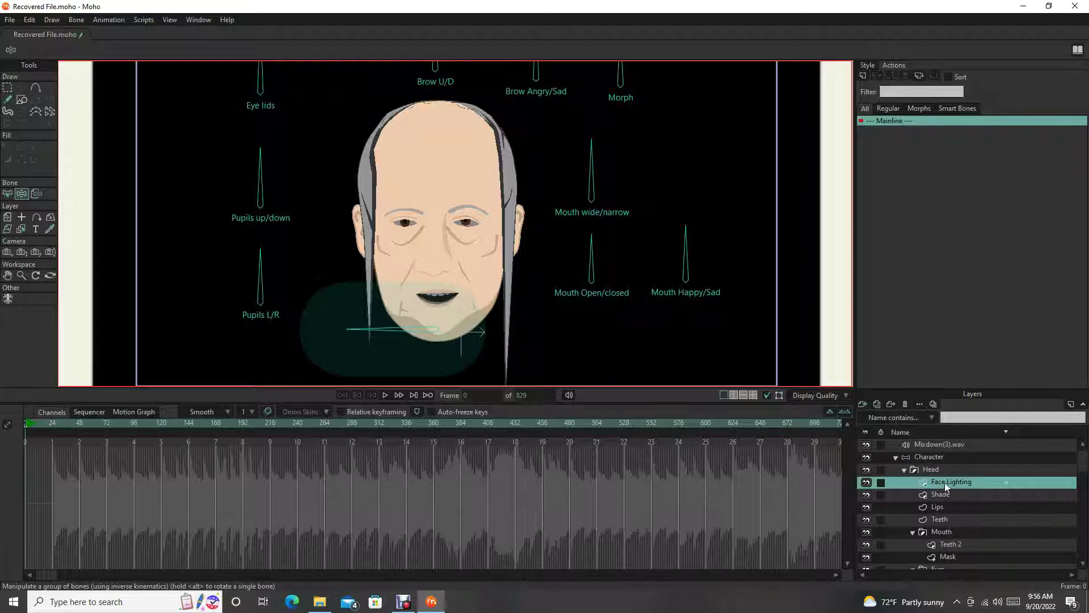
pyautogui.rightClick(940, 481)
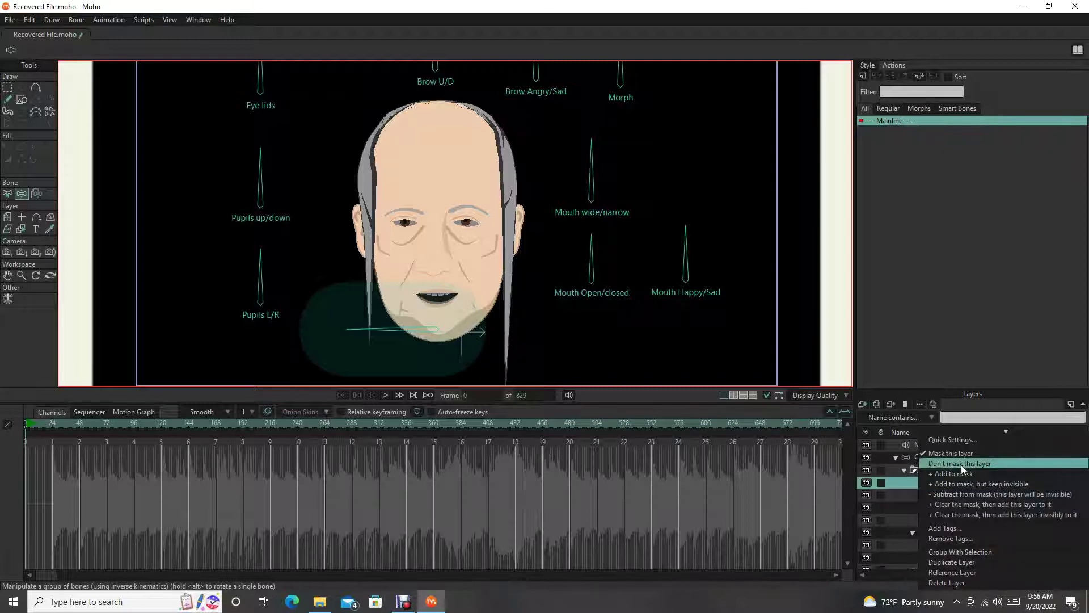
pyautogui.click(960, 465)
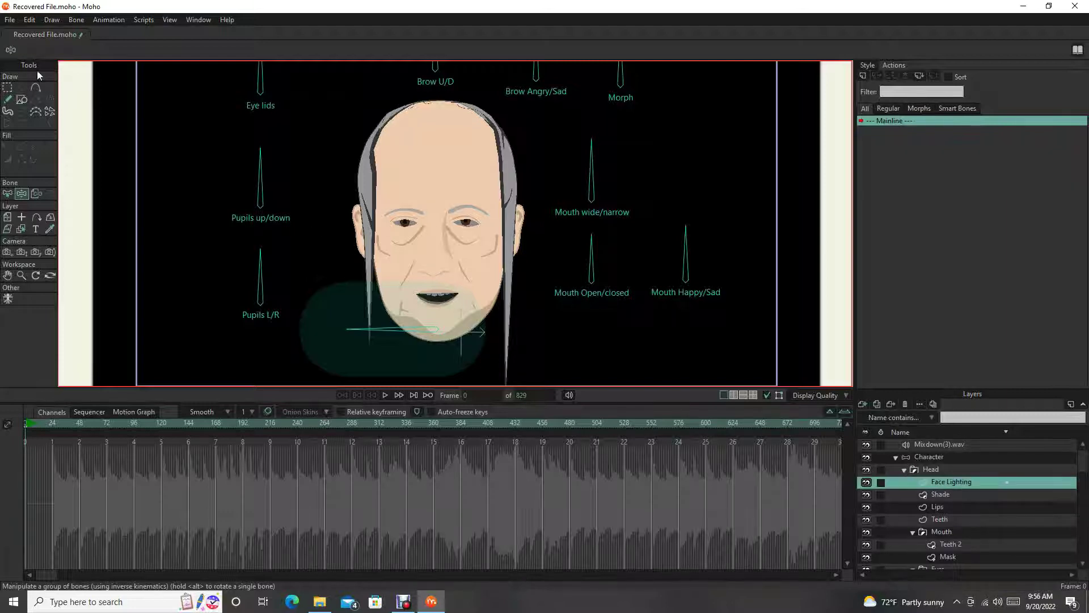
# Step: Examine the white highlight shapes running along both sides of the head on the Lighting layer
pyautogui.click(36, 88)
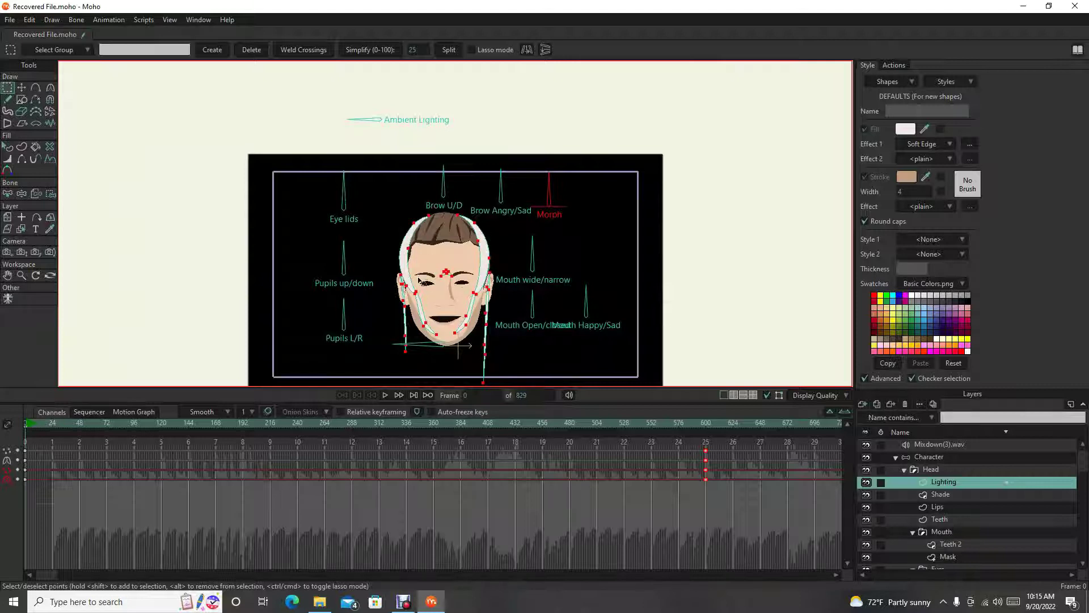
pyautogui.scroll(3, 418, 278)
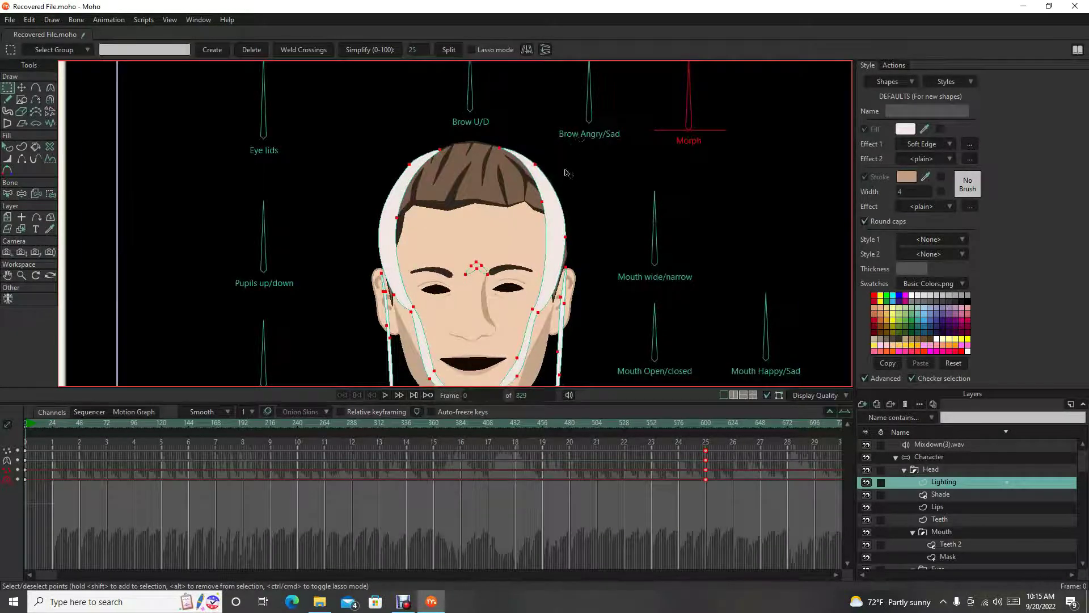
pyautogui.scroll(-3, 574, 148)
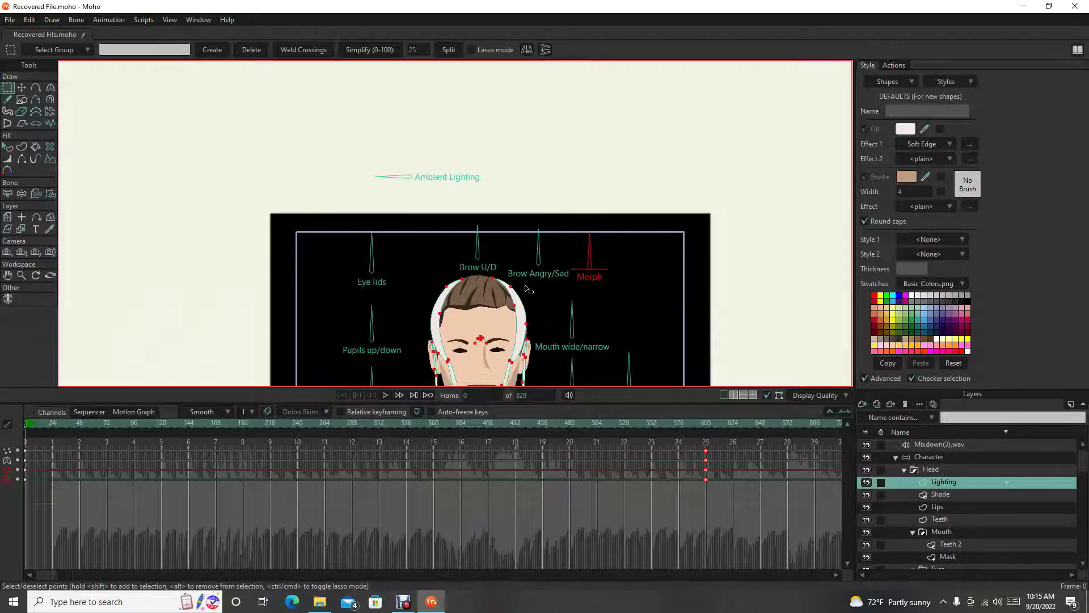
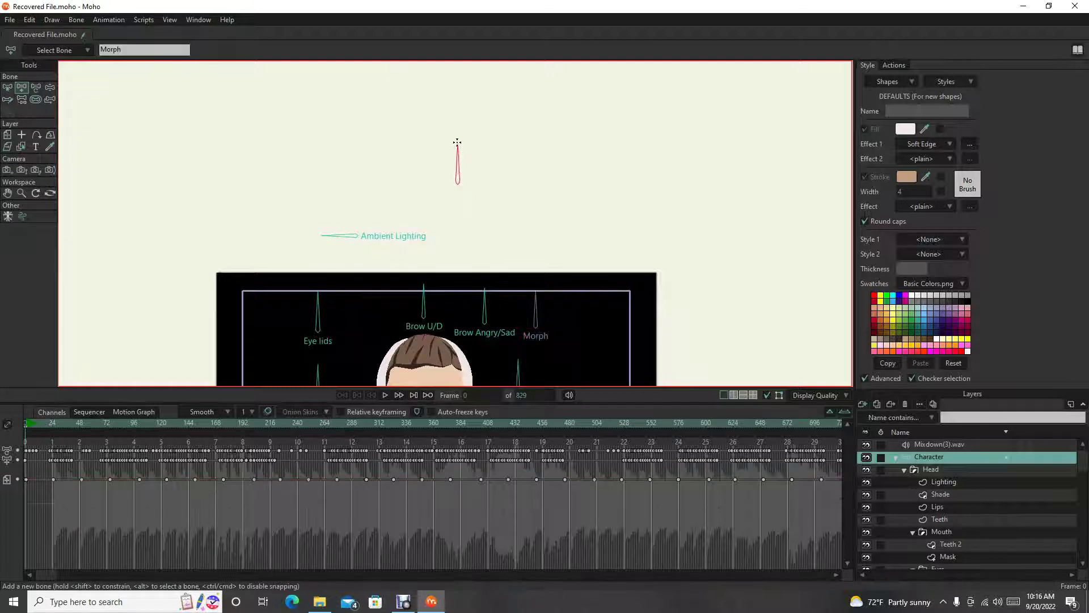
# Step: Name the new bone above the Ambient Lighting dial "contact lighting opacity" and turn it into a smart bone dial
pyautogui.doubleClick(121, 49)
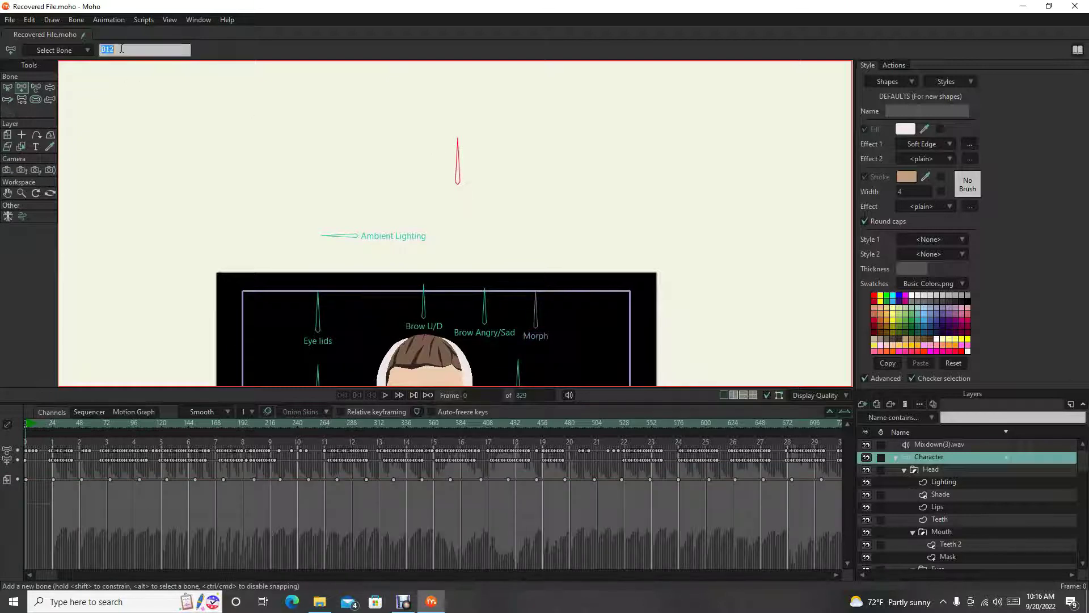
pyautogui.write('c')
pyautogui.write('ontact lighting opacity')
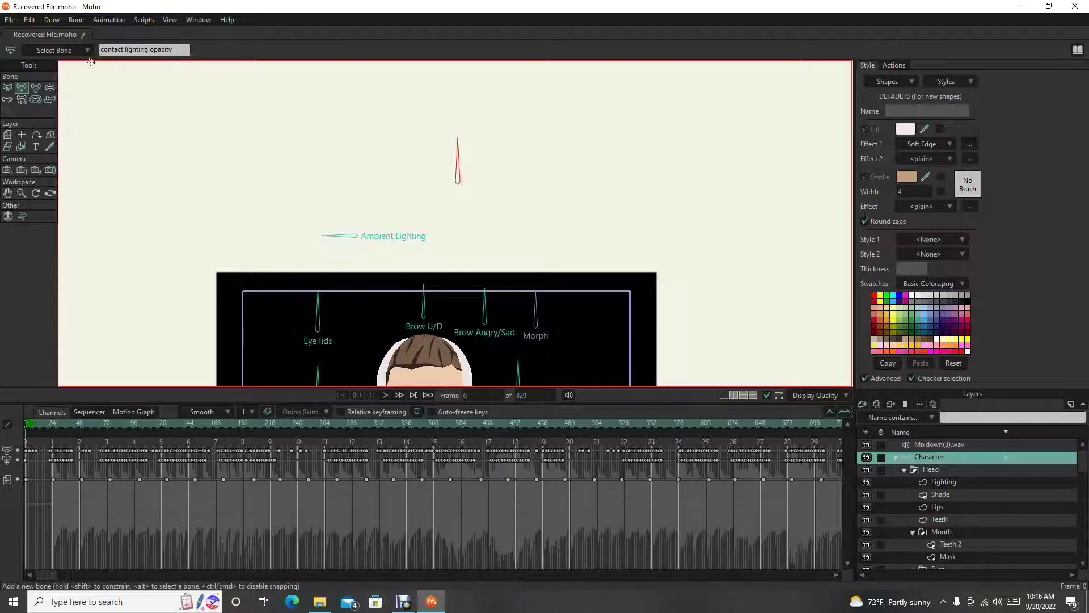
pyautogui.click(77, 21)
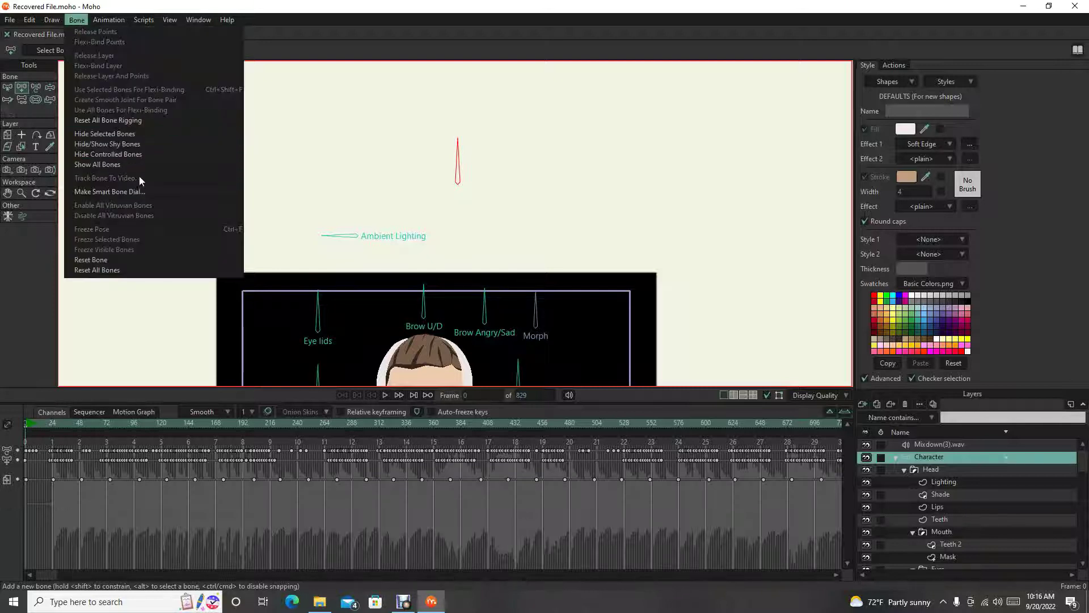
pyautogui.click(114, 193)
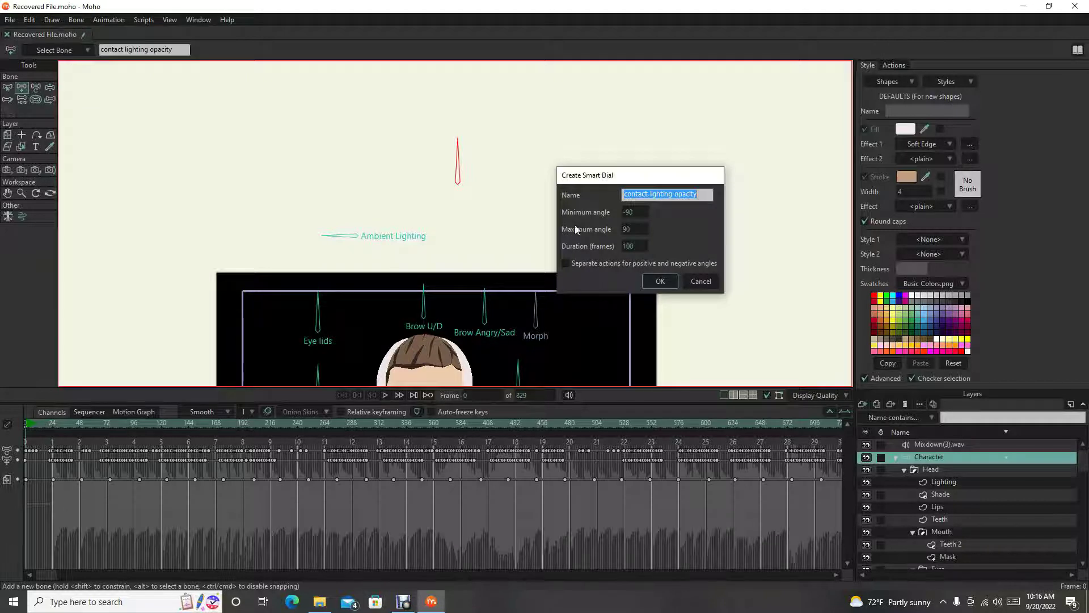
pyautogui.click(663, 284)
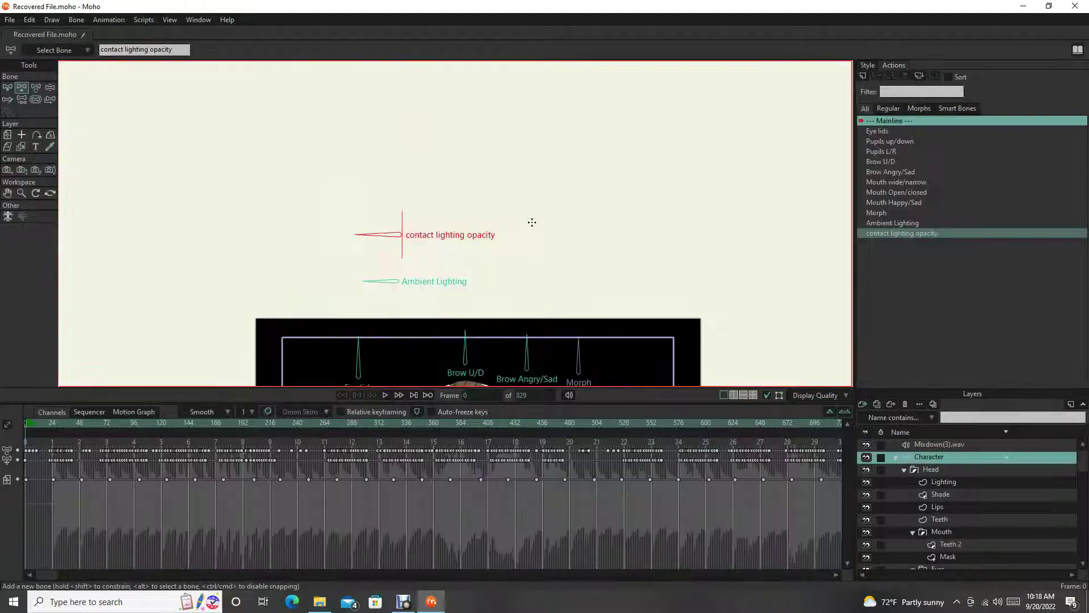
# Step: Add another upright bone beside the contact lighting opacity dial and name it "Contact lighting color"
pyautogui.moveTo(526, 220); pyautogui.dragTo(527, 174)
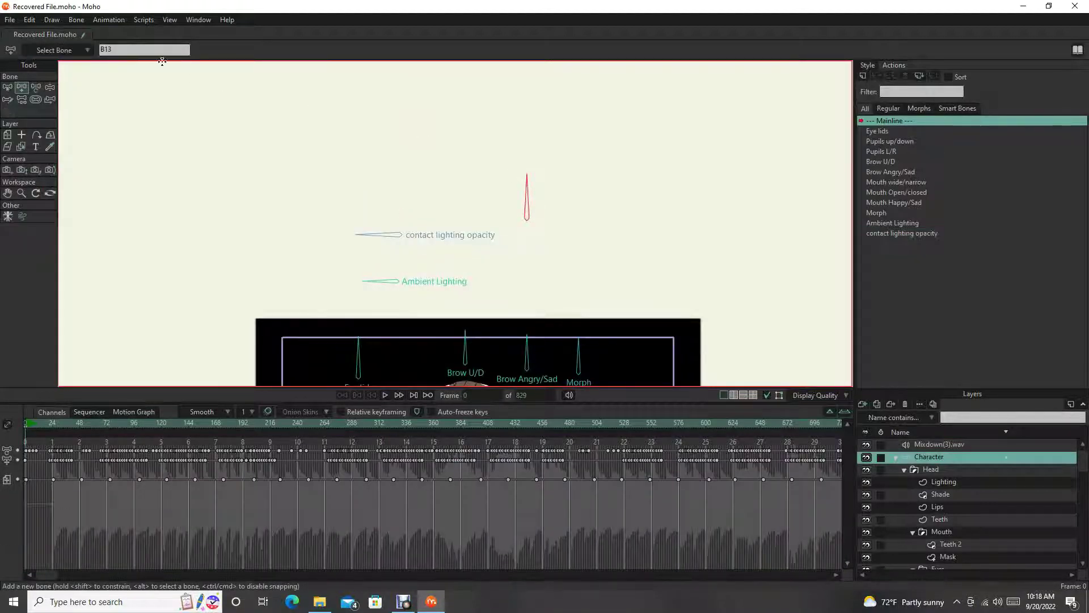
pyautogui.click(135, 49)
pyautogui.write('Contact lig')
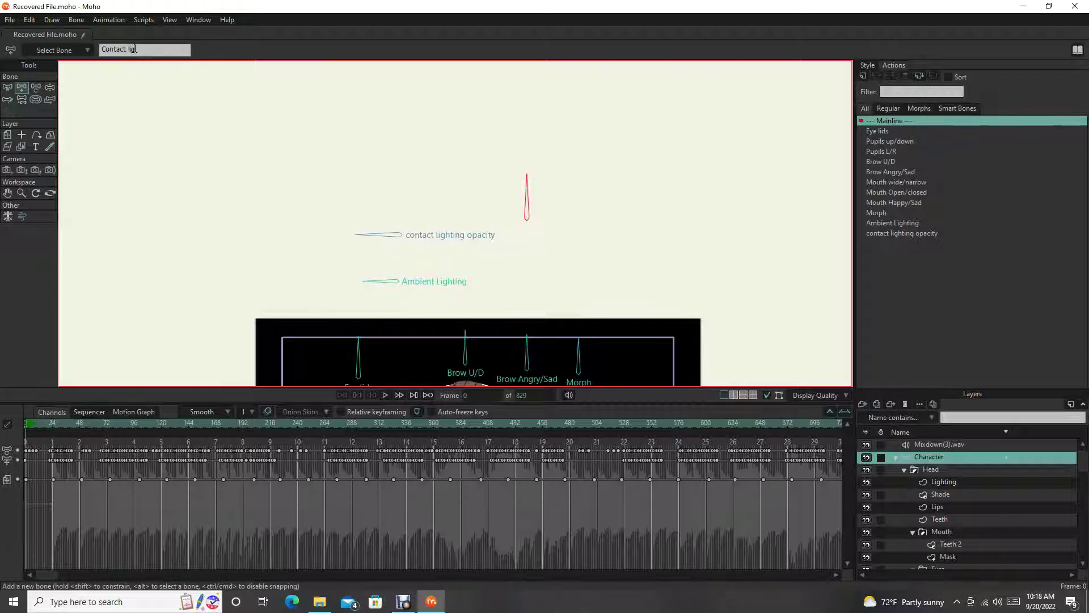
pyautogui.write('hting opacity')
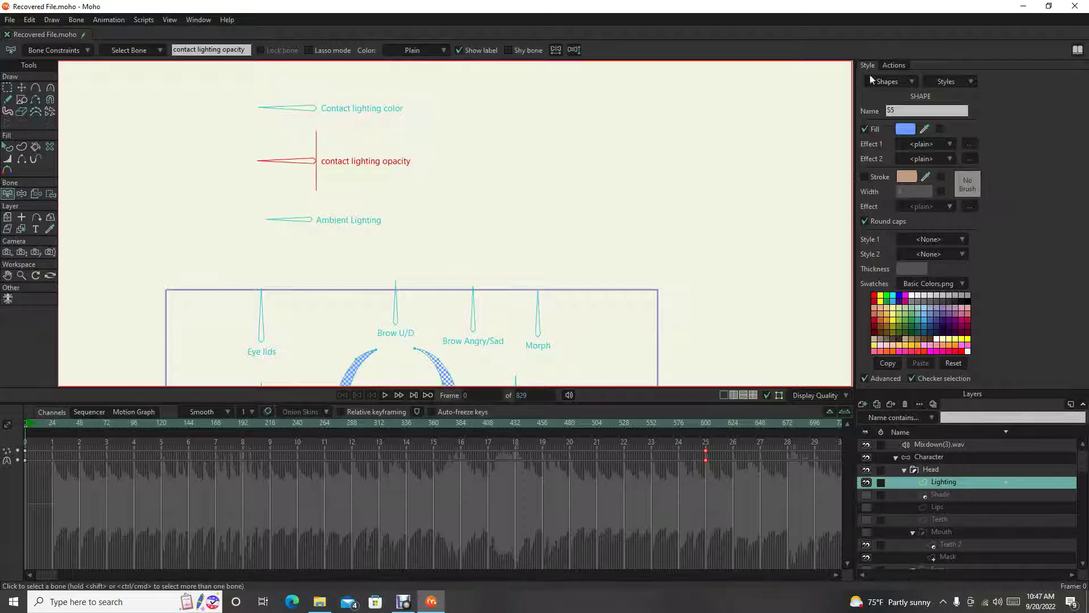
# Step: Open the Lighting layer's settings, review its general options, and close the dialog
pyautogui.doubleClick(957, 481)
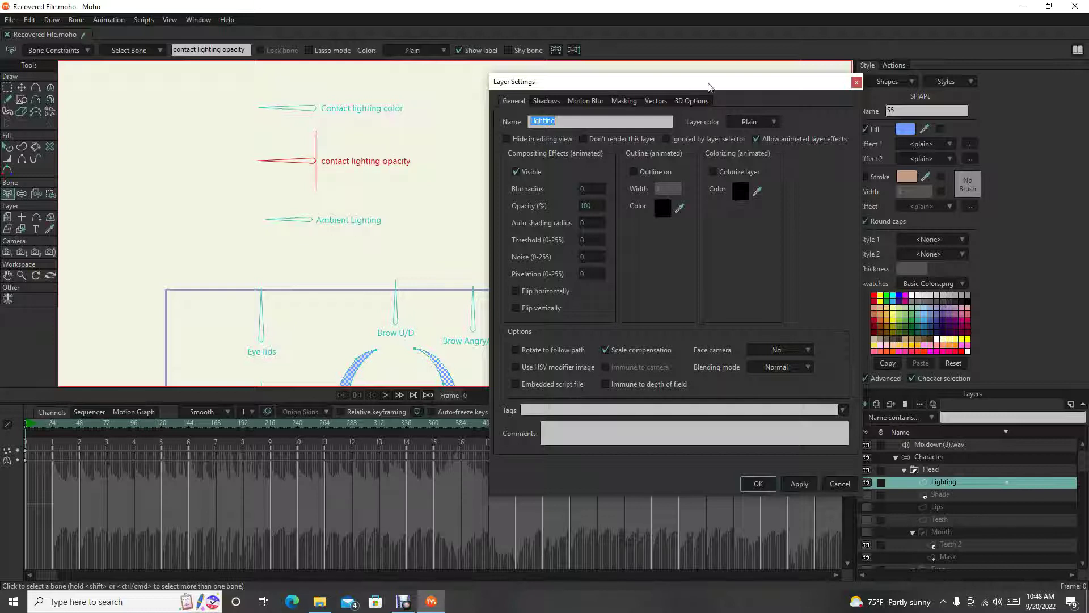
pyautogui.moveTo(809, 80); pyautogui.dragTo(741, 111)
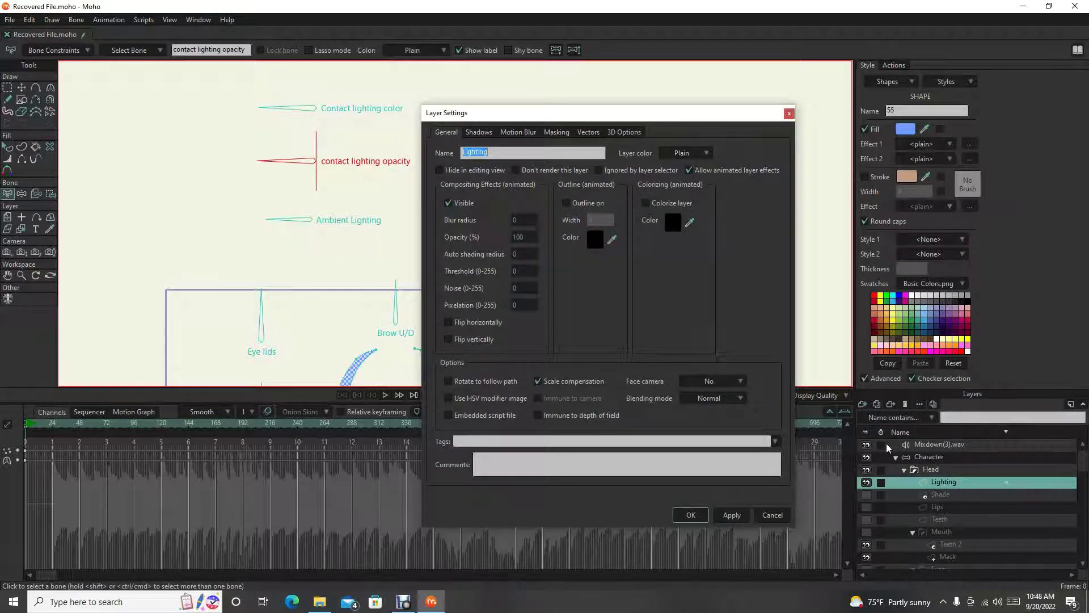
pyautogui.click(691, 517)
# Step: Test the Contact lighting color dial by rotating its bone upright and watching the lighting shapes
pyautogui.hscroll(-3, 547, 320)
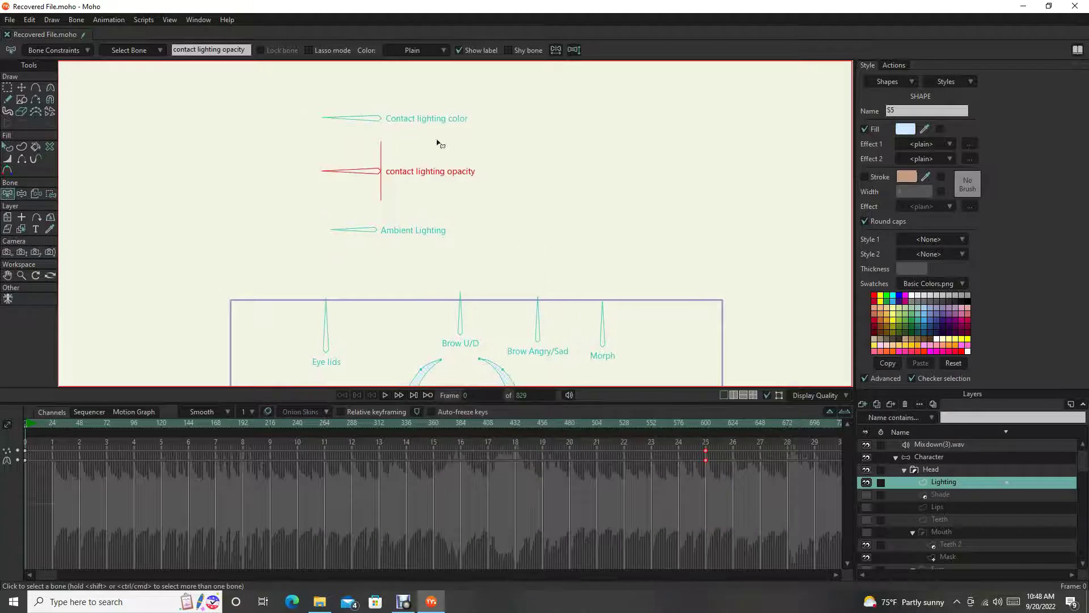
pyautogui.scroll(-2, 445, 212)
pyautogui.press('z')
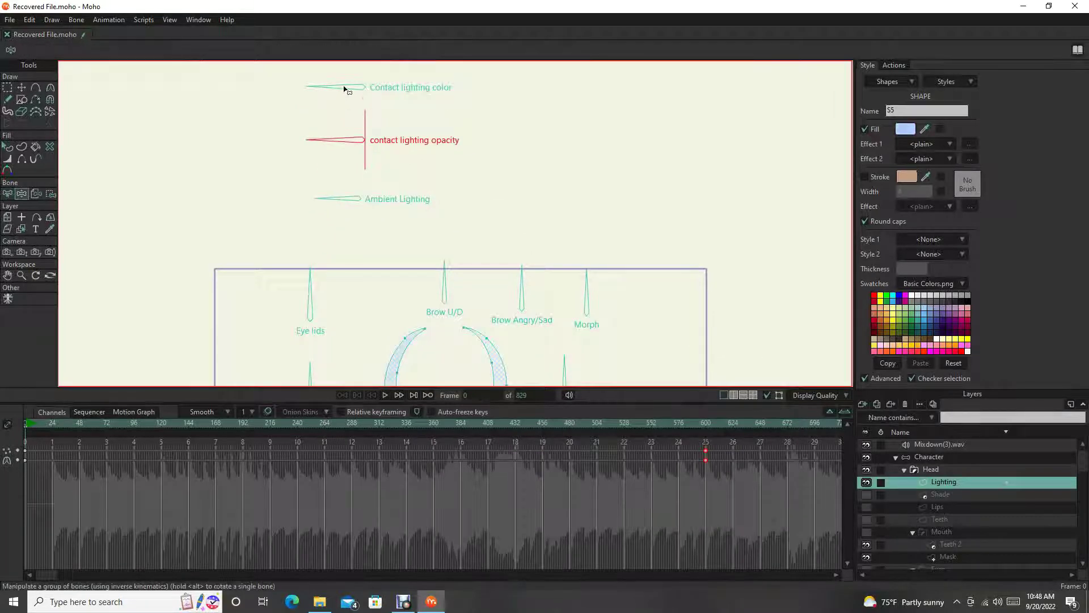
pyautogui.moveTo(345, 90); pyautogui.dragTo(404, 77)
pyautogui.scroll(-1, 426, 151)
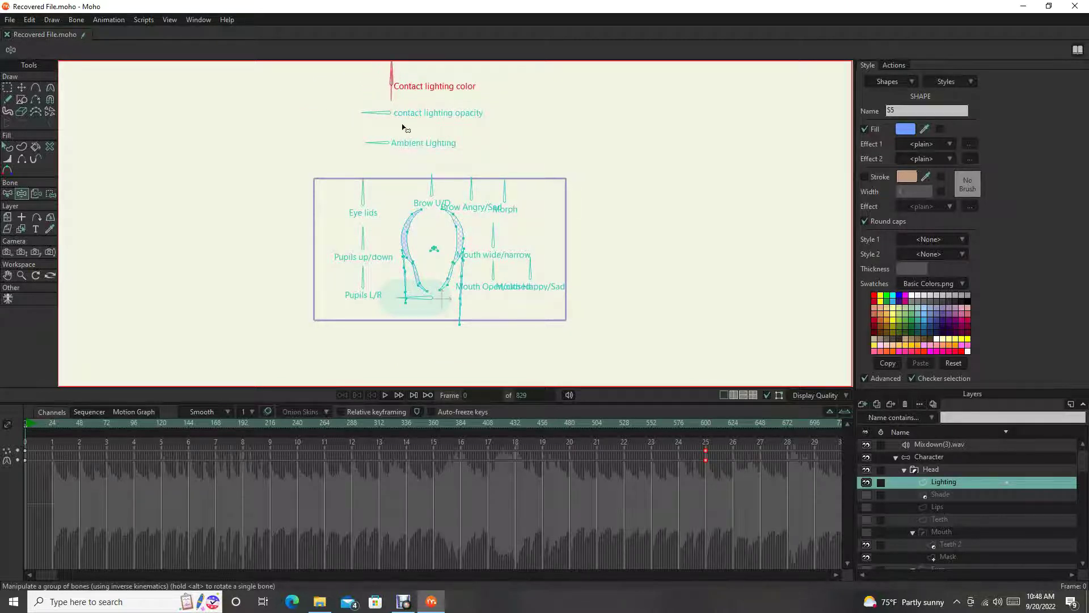
# Step: Test the contact lighting opacity dial by rotating its bone slightly, and return to bone selection
pyautogui.scroll(2, 404, 128)
pyautogui.moveTo(372, 109)
pyautogui.mouseDown()
pyautogui.moveTo(362, 104)
pyautogui.moveTo(400, 94)
pyautogui.moveTo(403, 138)
pyautogui.moveTo(369, 117)
pyautogui.mouseUp()
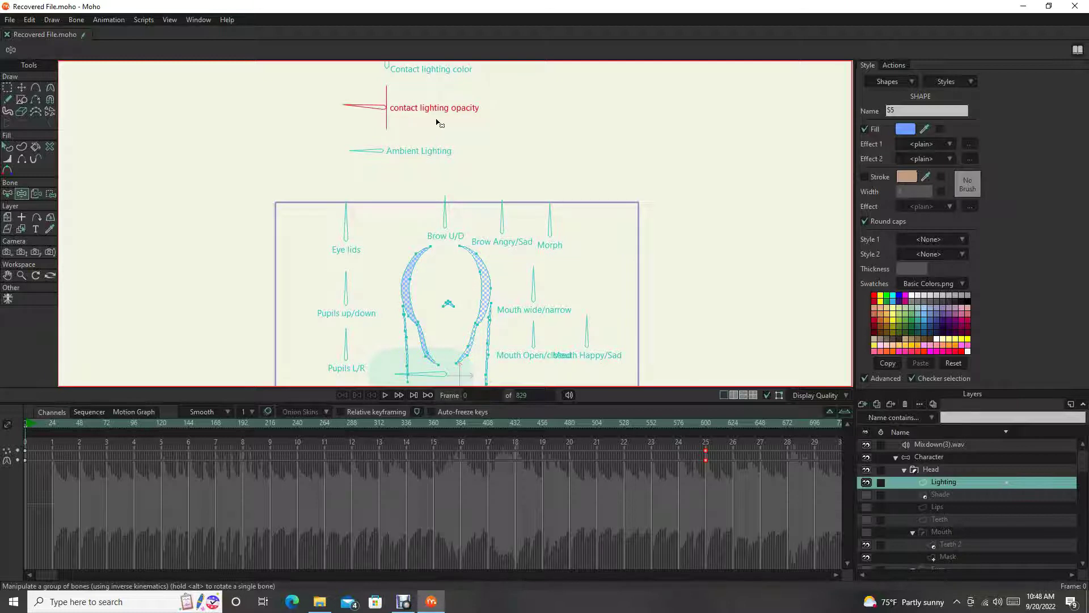
pyautogui.moveTo(437, 122); pyautogui.dragTo(432, 154)
pyautogui.press('b')
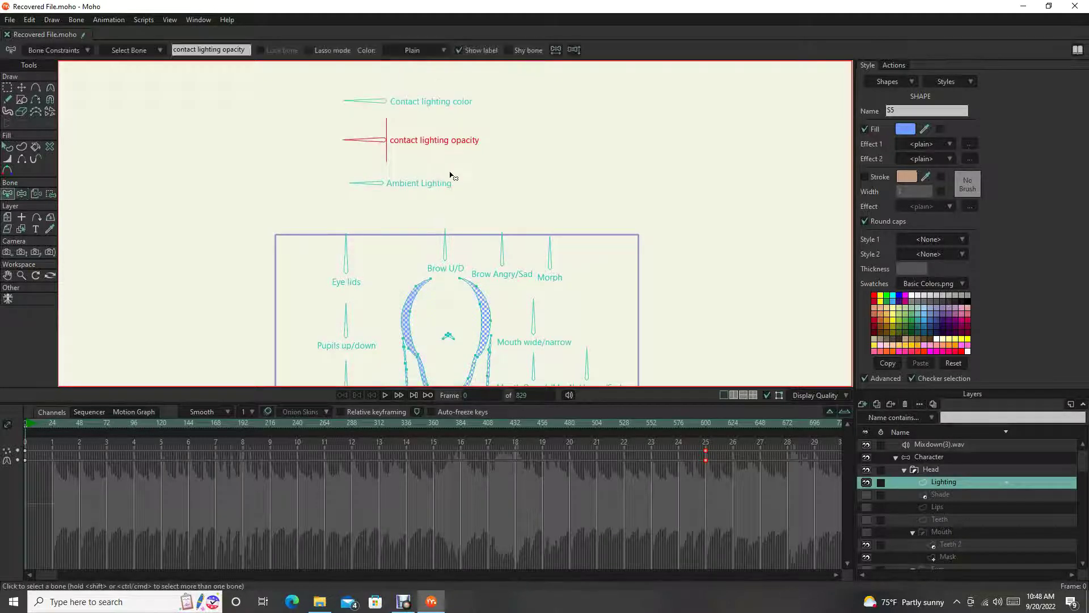
# Step: Inspect the head with its lighting shapes at frame 0 and at frame 1 alongside the lighting dials
pyautogui.scroll(-2, 451, 176)
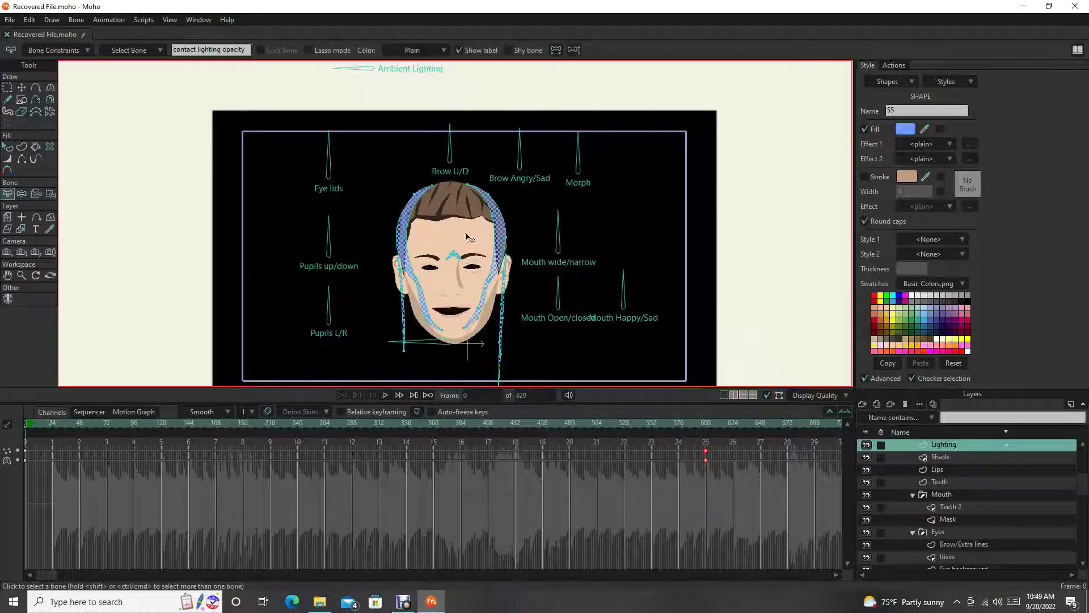
pyautogui.scroll(-2, 468, 237)
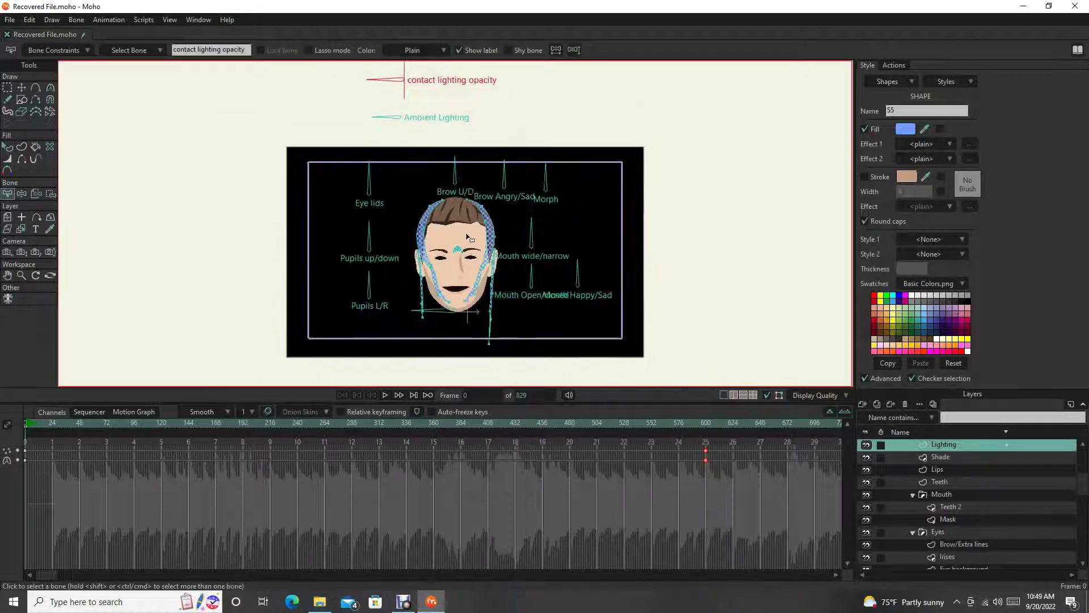
pyautogui.scroll(2, 481, 242)
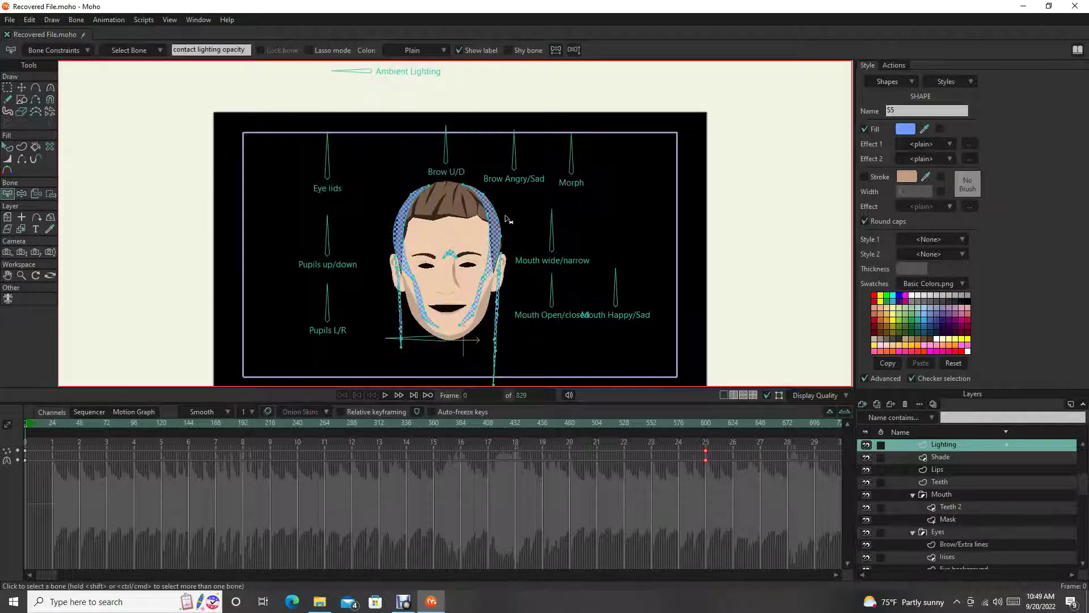
pyautogui.scroll(3, 533, 199)
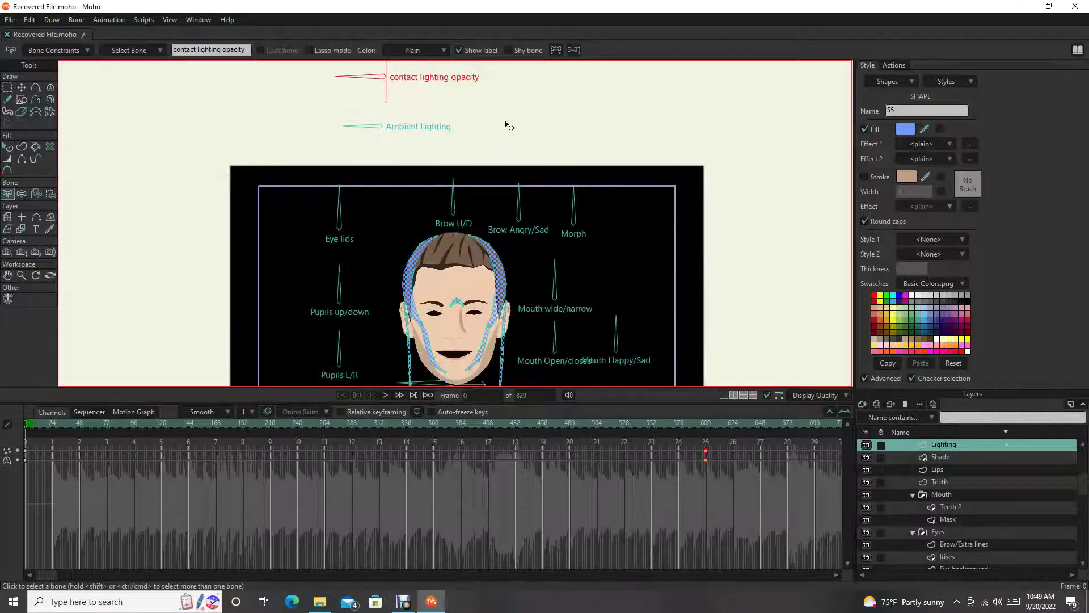
pyautogui.hotkey('ctrl', 'Right')
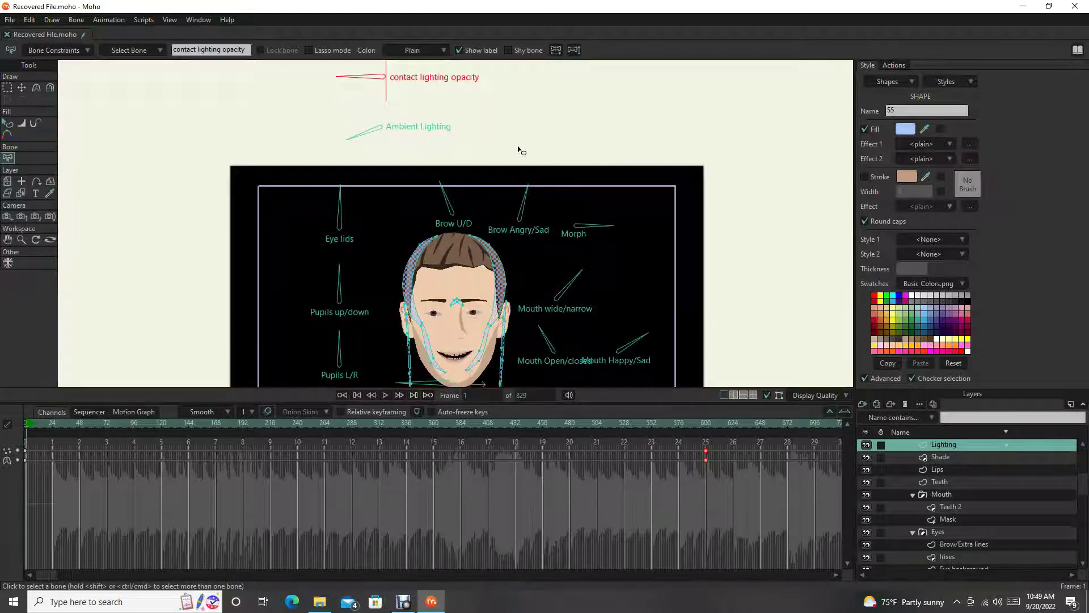
pyautogui.scroll(3, 504, 145)
pyautogui.moveTo(469, 236); pyautogui.dragTo(469, 117)
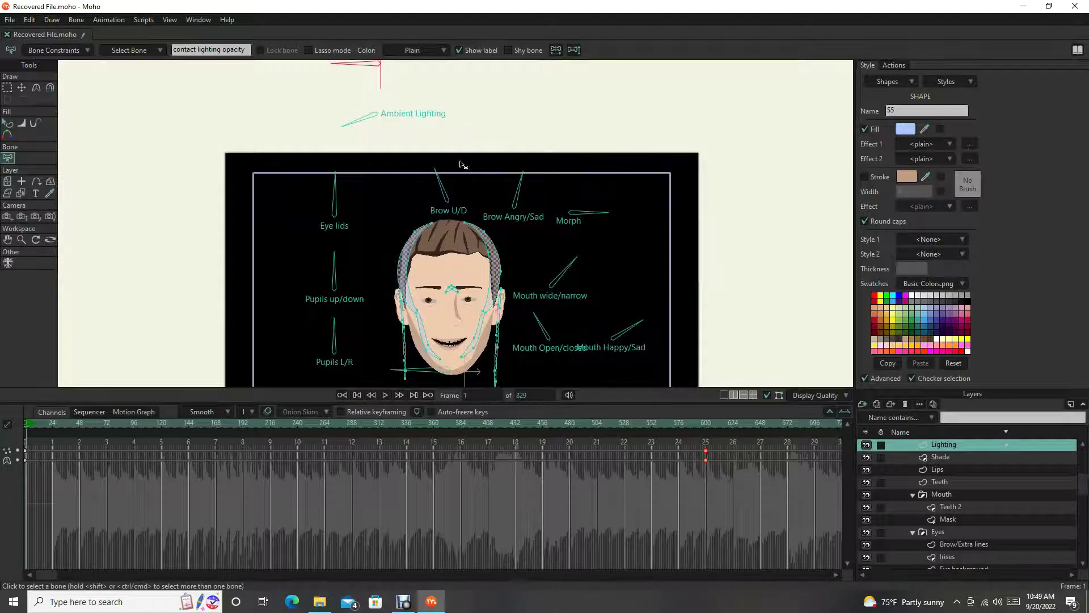
pyautogui.scroll(3, 465, 176)
pyautogui.scroll(3, 456, 176)
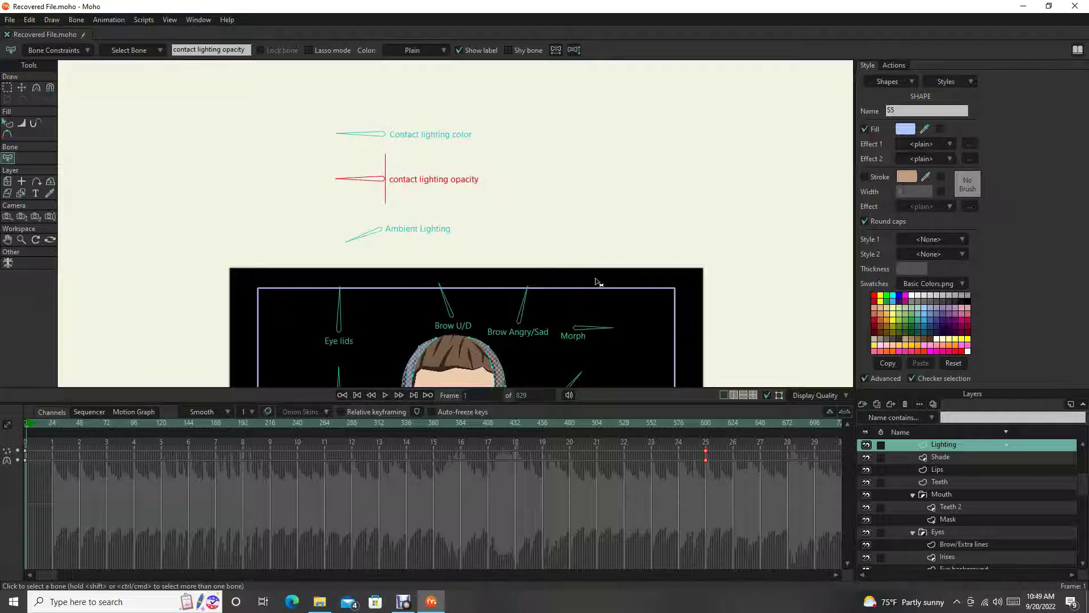
# Step: On the Character layer at frame 1, rotate the Contact lighting color and contact lighting opacity bones to point straight up
pyautogui.moveTo(1079, 485); pyautogui.dragTo(1074, 443)
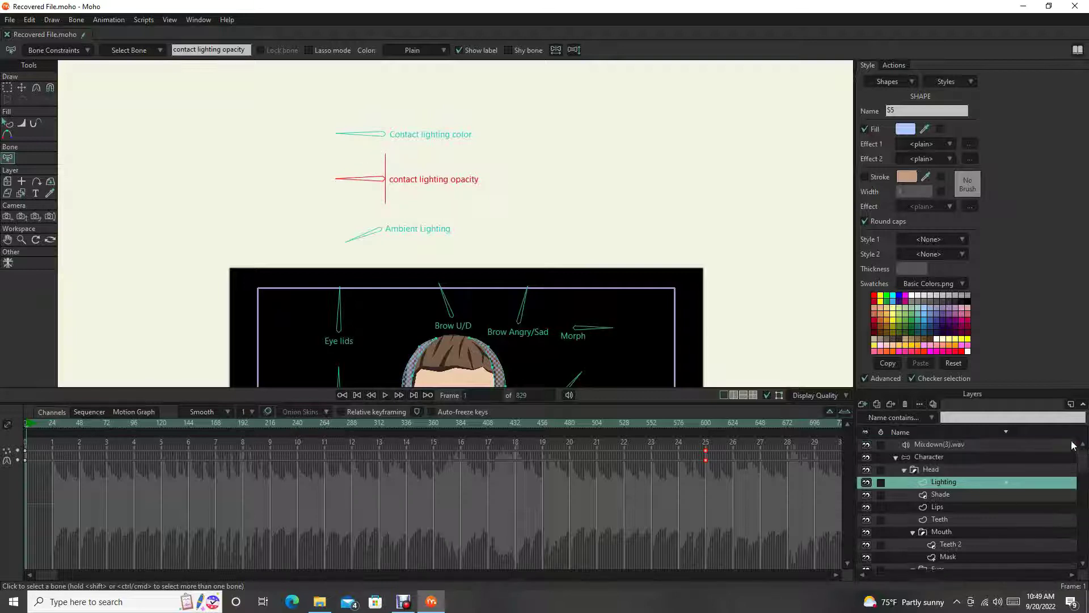
pyautogui.click(940, 457)
pyautogui.moveTo(372, 137)
pyautogui.mouseDown()
pyautogui.moveTo(404, 107)
pyautogui.moveTo(369, 156)
pyautogui.moveTo(408, 154)
pyautogui.mouseUp()
pyautogui.click(361, 181)
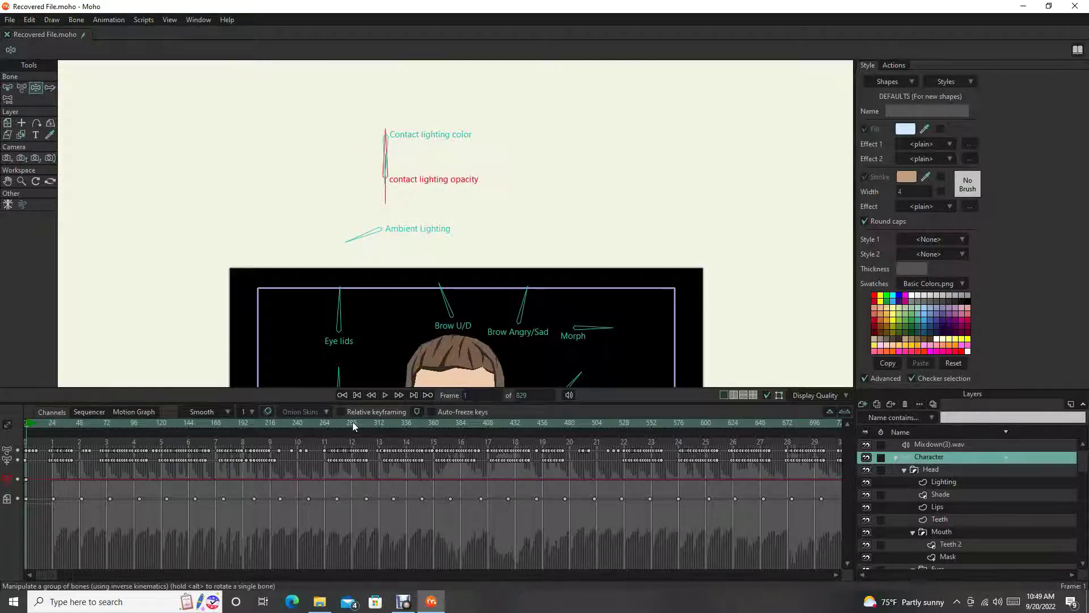
# Step: At frame 0, arrange the dials in a row above the head, with Ambient Lighting between contact lighting opacity and Contact lighting color
pyautogui.click(357, 396)
pyautogui.click(383, 135)
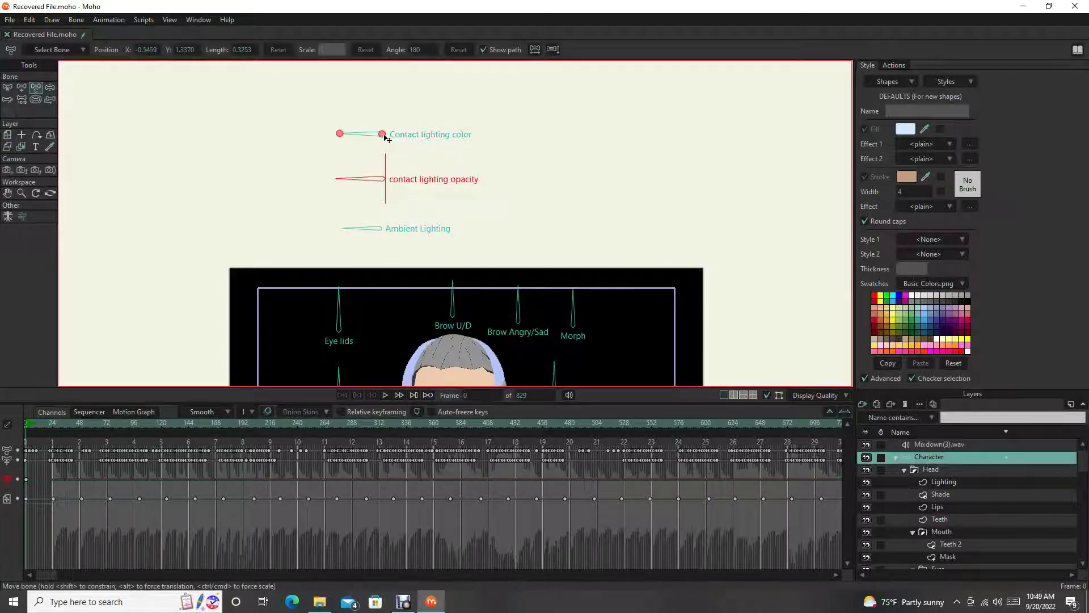
pyautogui.moveTo(385, 137); pyautogui.dragTo(556, 177)
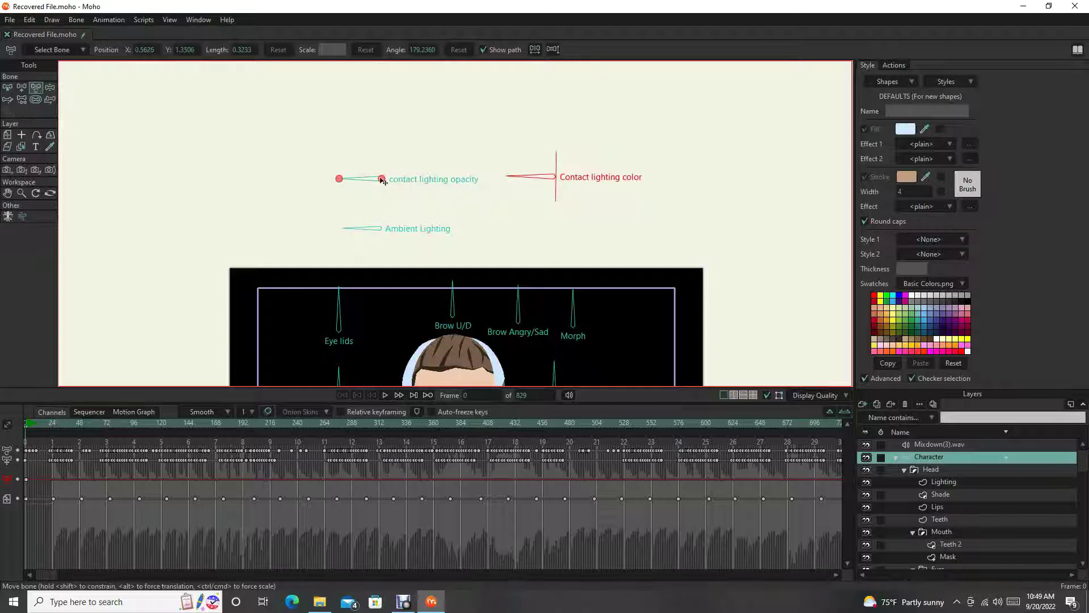
pyautogui.moveTo(383, 180); pyautogui.dragTo(286, 219)
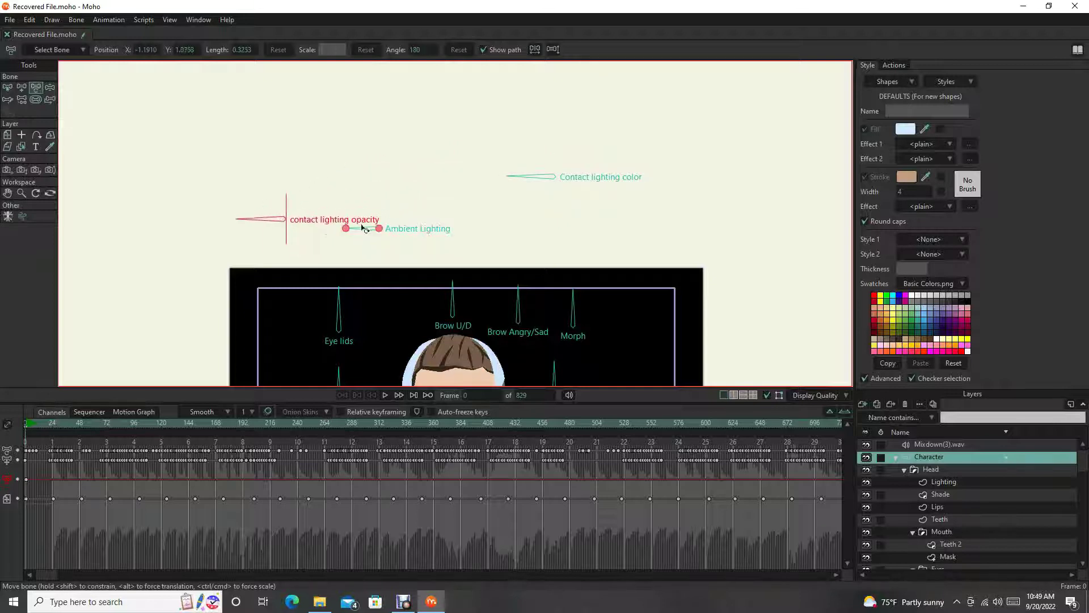
pyautogui.moveTo(381, 230); pyautogui.dragTo(446, 223)
pyautogui.moveTo(553, 176); pyautogui.dragTo(589, 227)
# Step: From frame 1, scrub the timeline to around frame 533 and examine the morphing face between the two torches
pyautogui.hotkey('ctrl', 'Right')
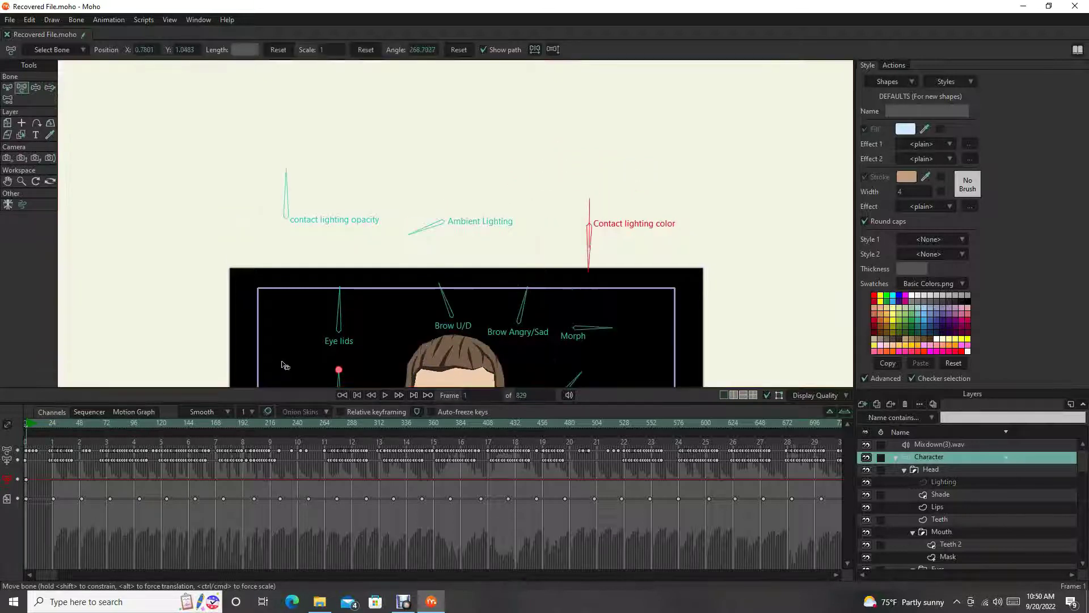
pyautogui.moveTo(622, 224); pyautogui.dragTo(544, 134)
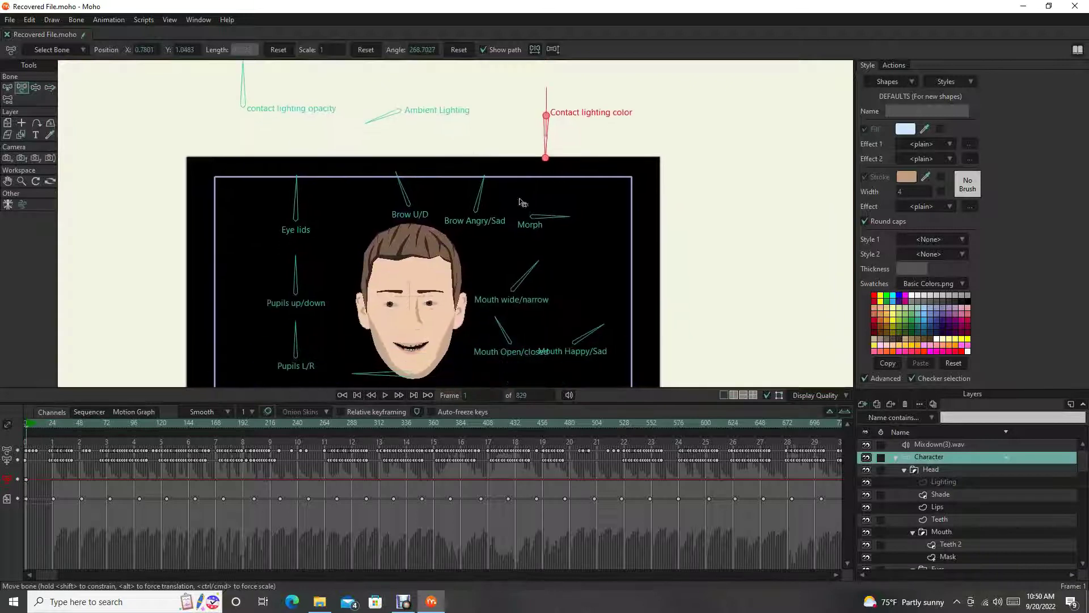
pyautogui.click(397, 373)
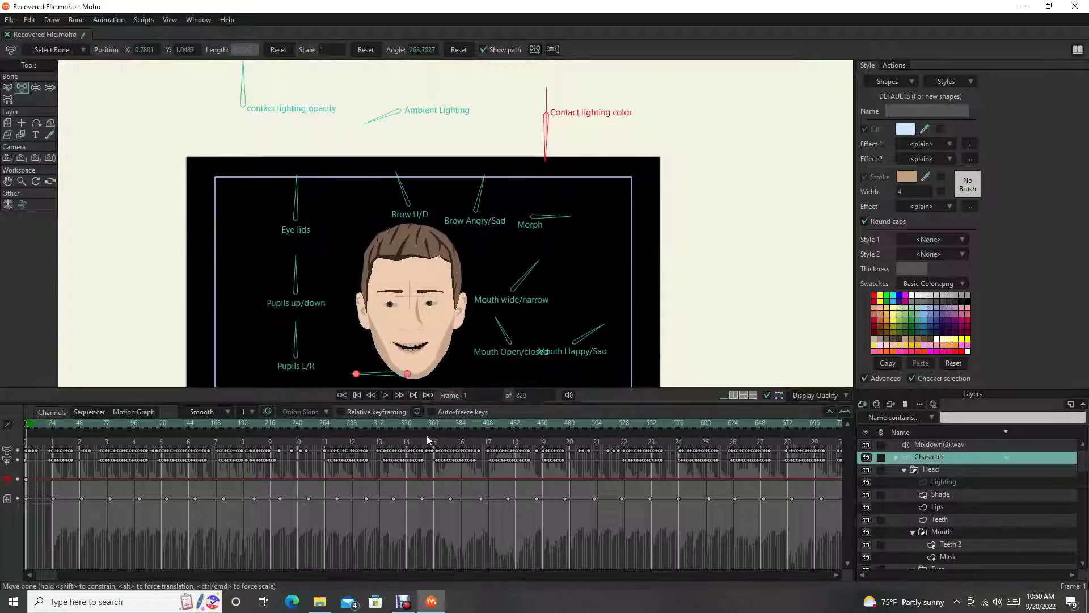
pyautogui.click(831, 411)
pyautogui.moveTo(363, 422); pyautogui.dragTo(311, 421)
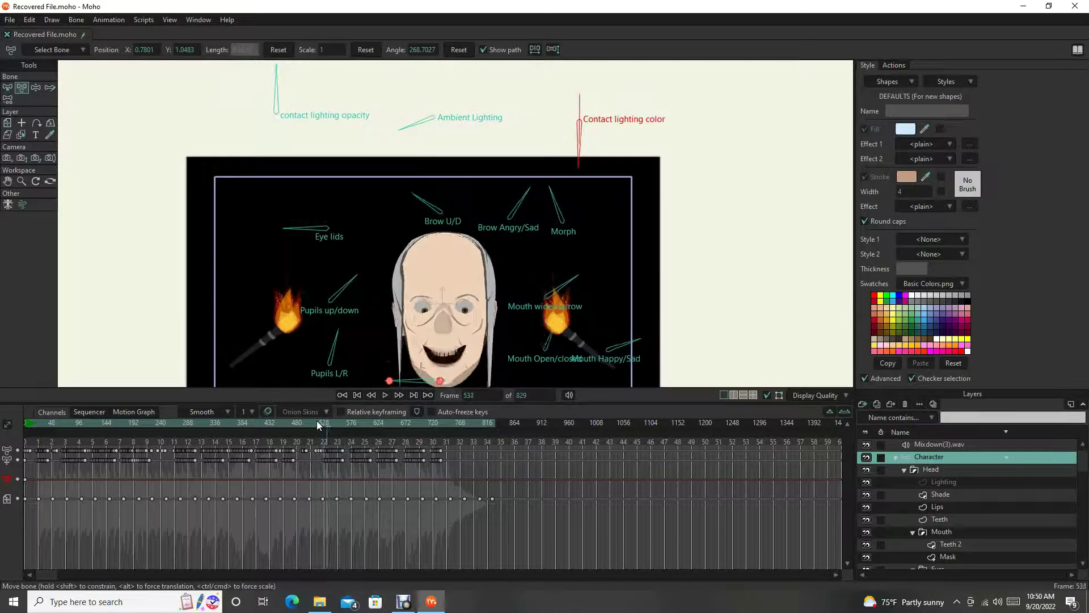
# Step: At frame 523, the Morph bone's first transition key, keyframe the Contact lighting color, Ambient Lighting and contact lighting opacity bones at their existing angles
pyautogui.click(845, 411)
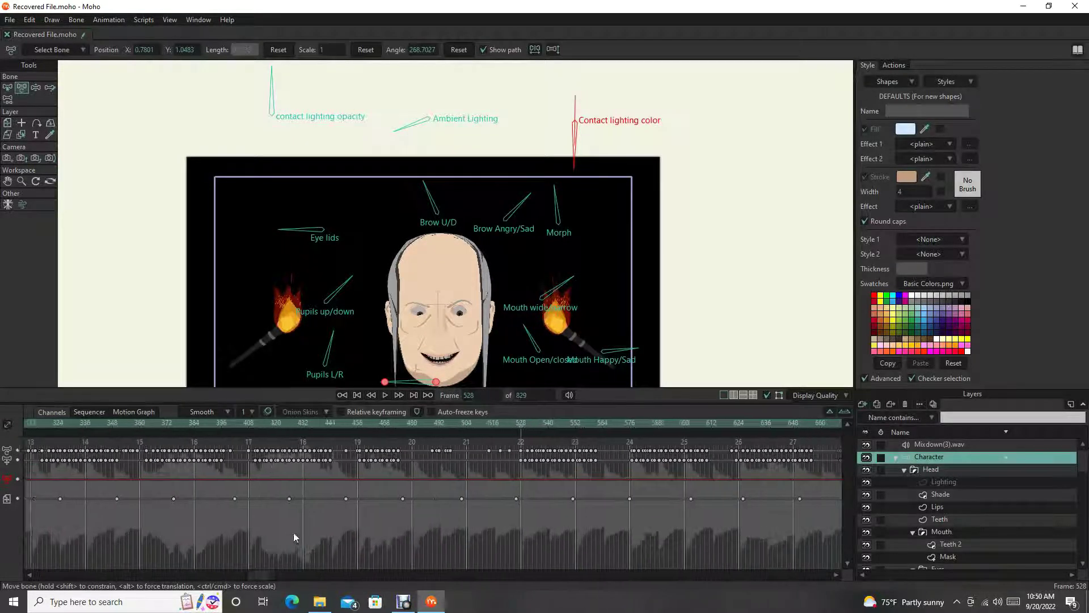
pyautogui.press('b')
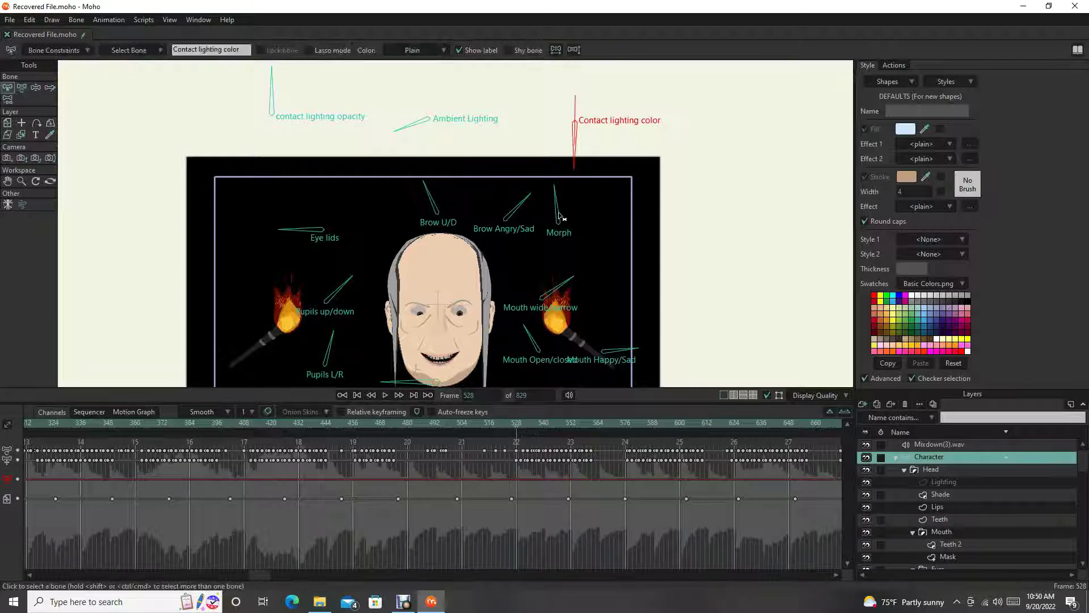
pyautogui.click(557, 213)
pyautogui.click(505, 424)
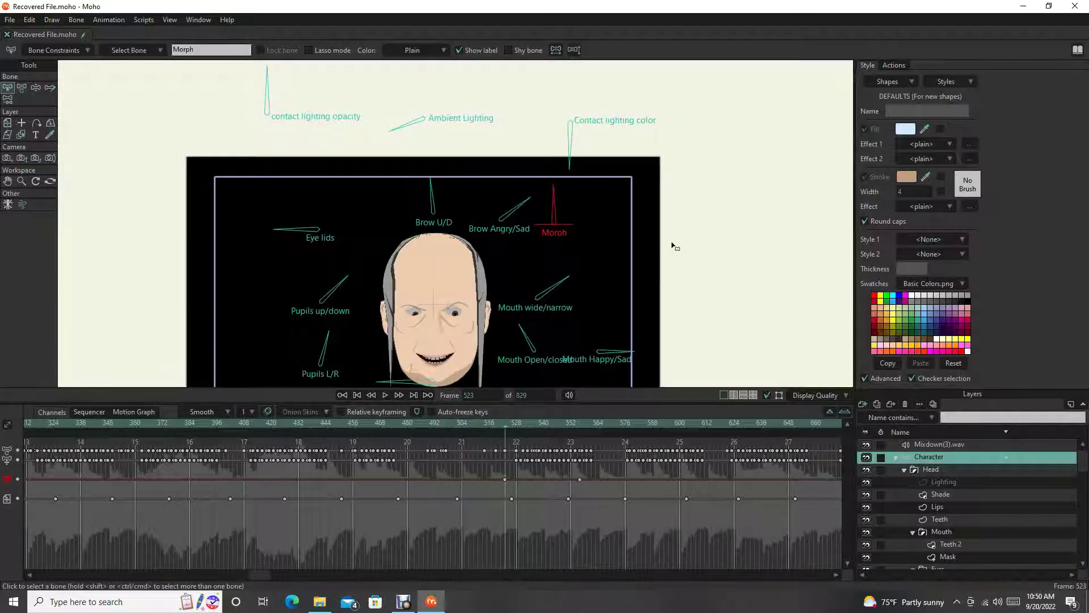
pyautogui.moveTo(655, 208); pyautogui.dragTo(653, 284)
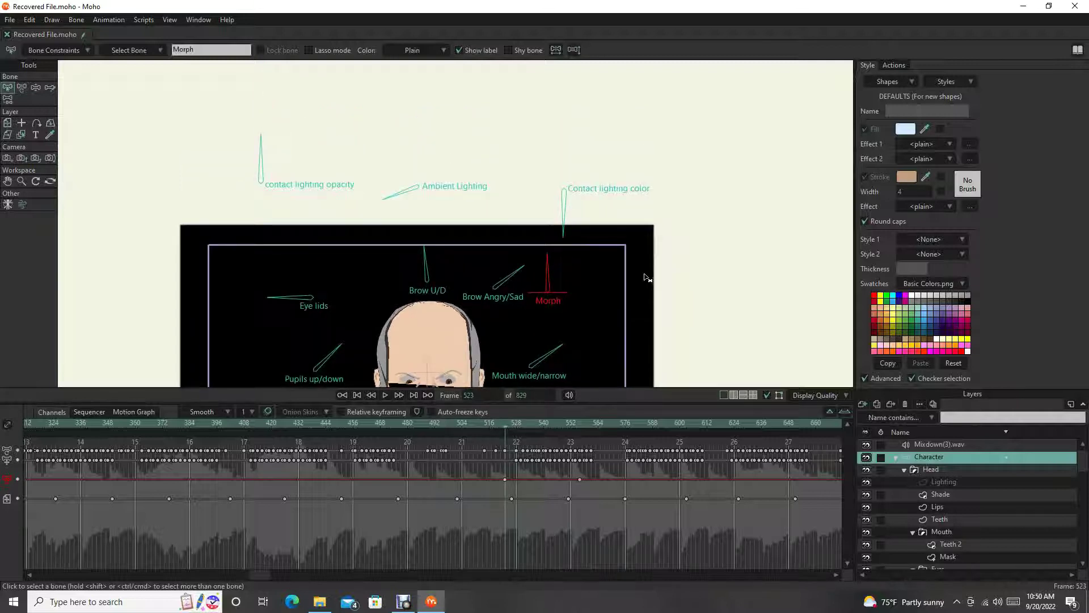
pyautogui.press('z')
pyautogui.click(566, 206)
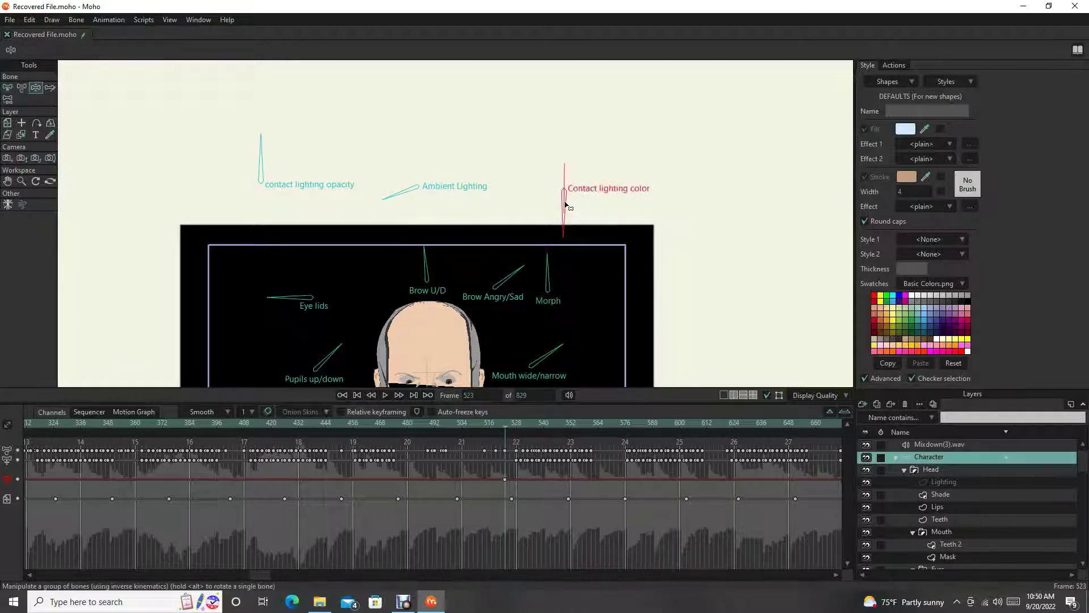
pyautogui.click(408, 193)
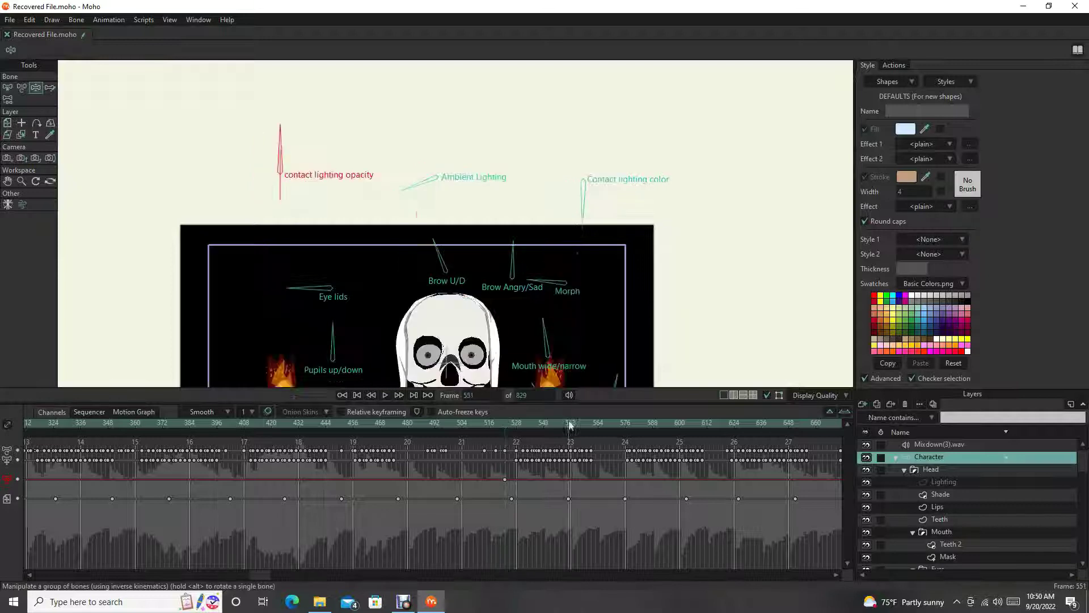
# Step: At frame 556, the Morph bone's second transition key, rotate the contact lighting opacity bone to point straight down
pyautogui.press('b')
pyautogui.click(581, 303)
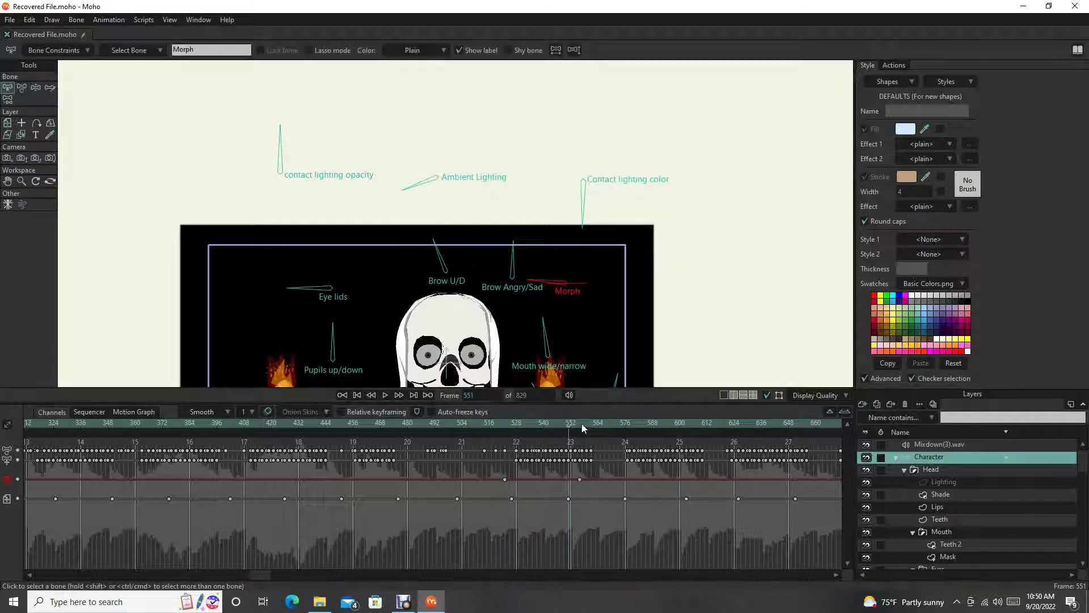
pyautogui.click(580, 424)
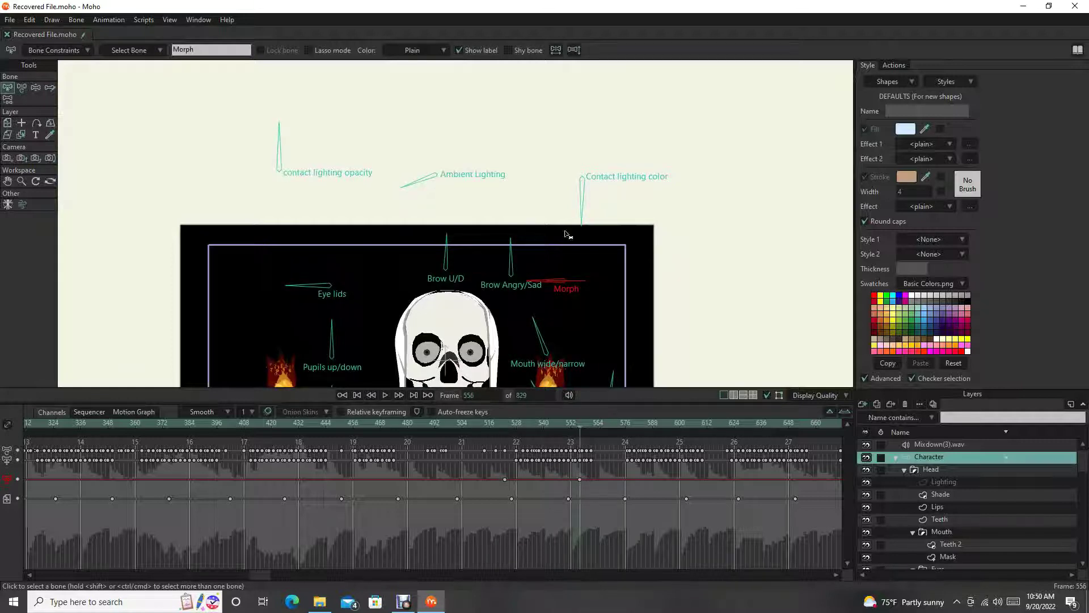
pyautogui.moveTo(572, 255); pyautogui.dragTo(524, 230)
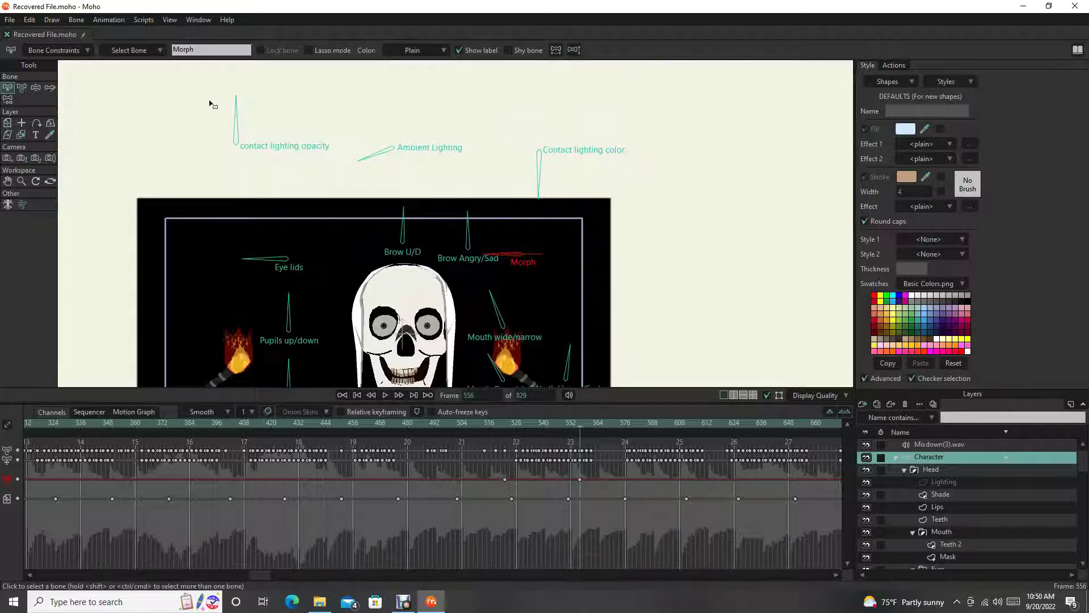
pyautogui.press('z')
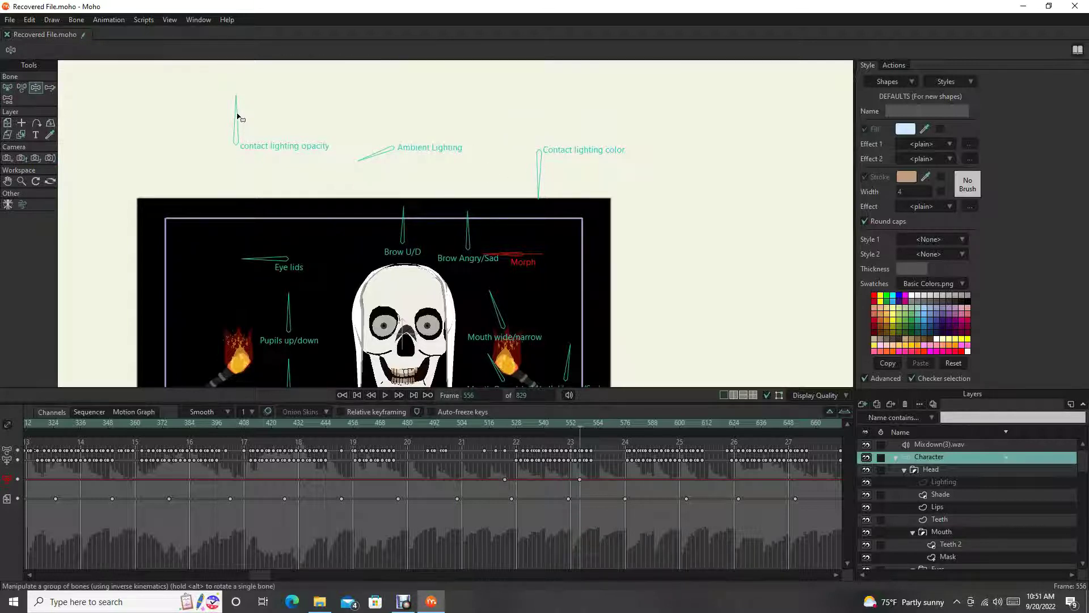
pyautogui.moveTo(238, 114); pyautogui.dragTo(268, 177)
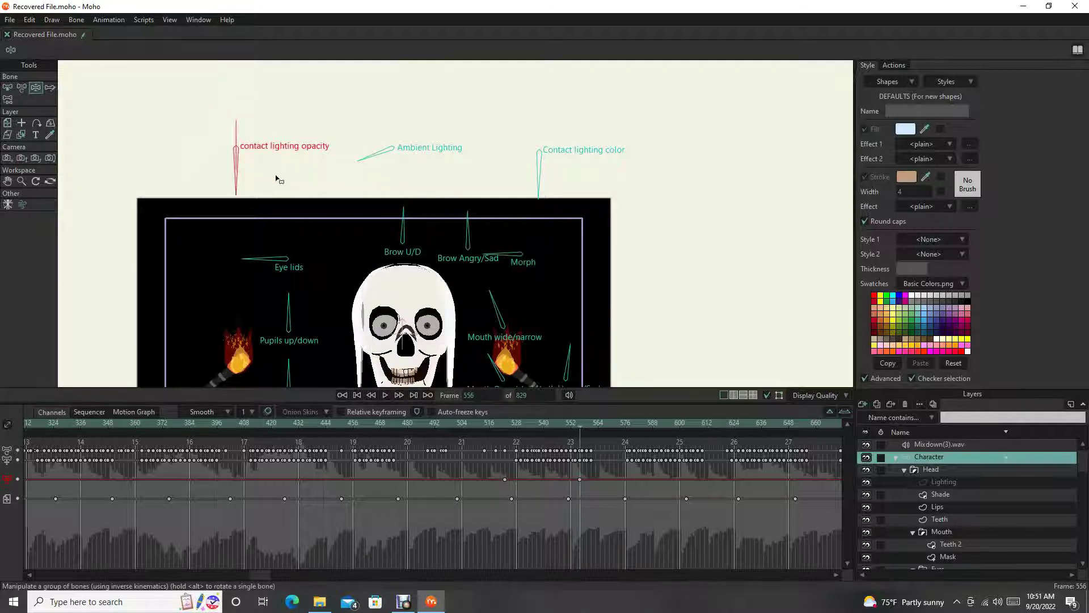
# Step: Rotate the Ambient Lighting bone to point left and slightly upward at frame 556, and check the frame in a rendered preview
pyautogui.scroll(-3, 414, 247)
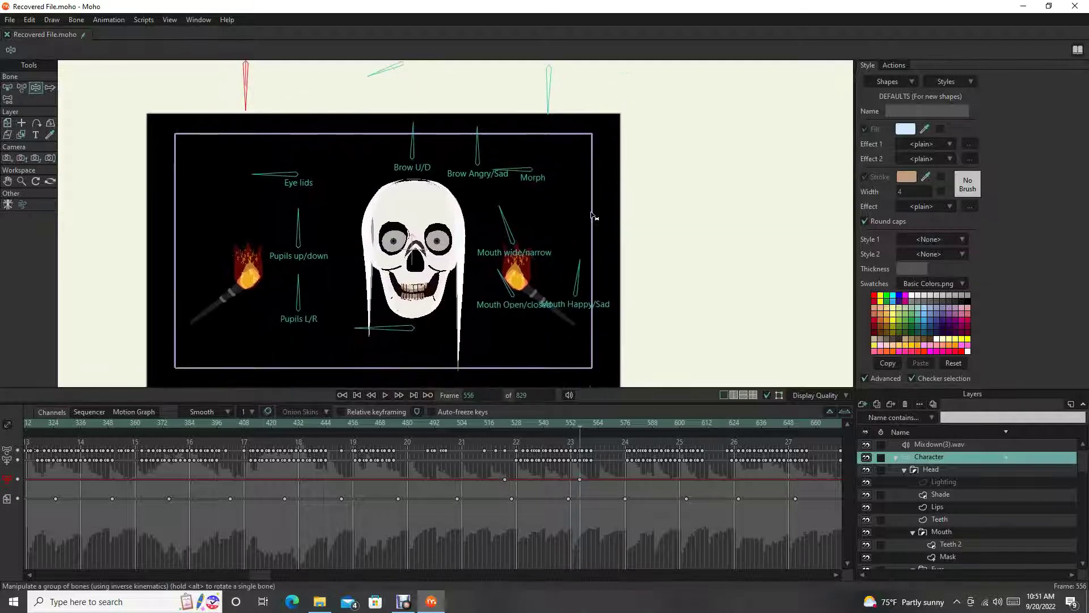
pyautogui.scroll(2, 406, 199)
pyautogui.scroll(1, 400, 149)
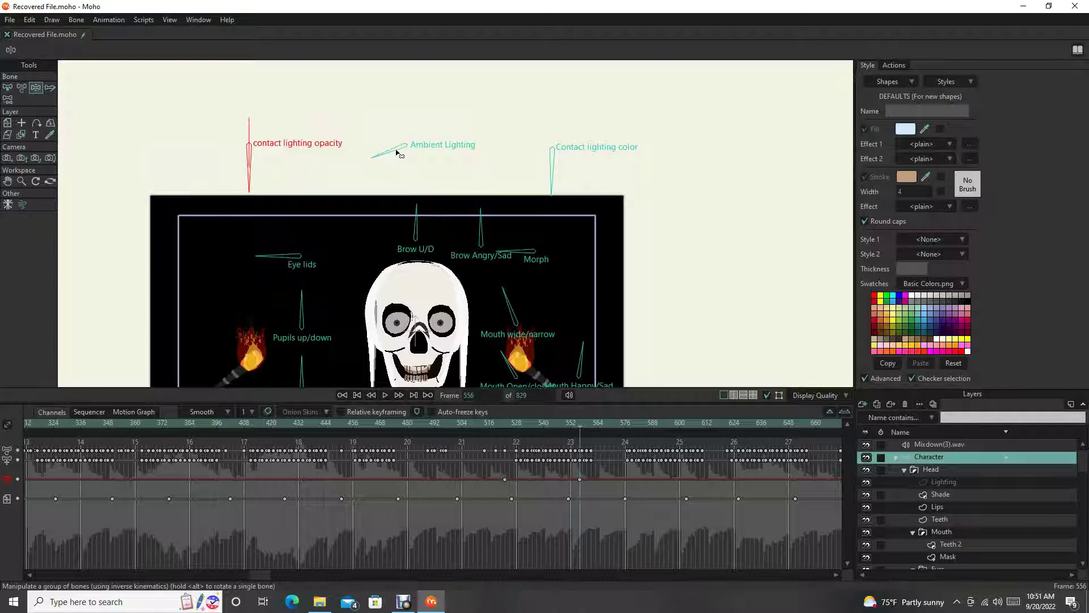
pyautogui.moveTo(392, 151)
pyautogui.mouseDown()
pyautogui.moveTo(386, 132)
pyautogui.moveTo(404, 123)
pyautogui.moveTo(397, 142)
pyautogui.mouseUp()
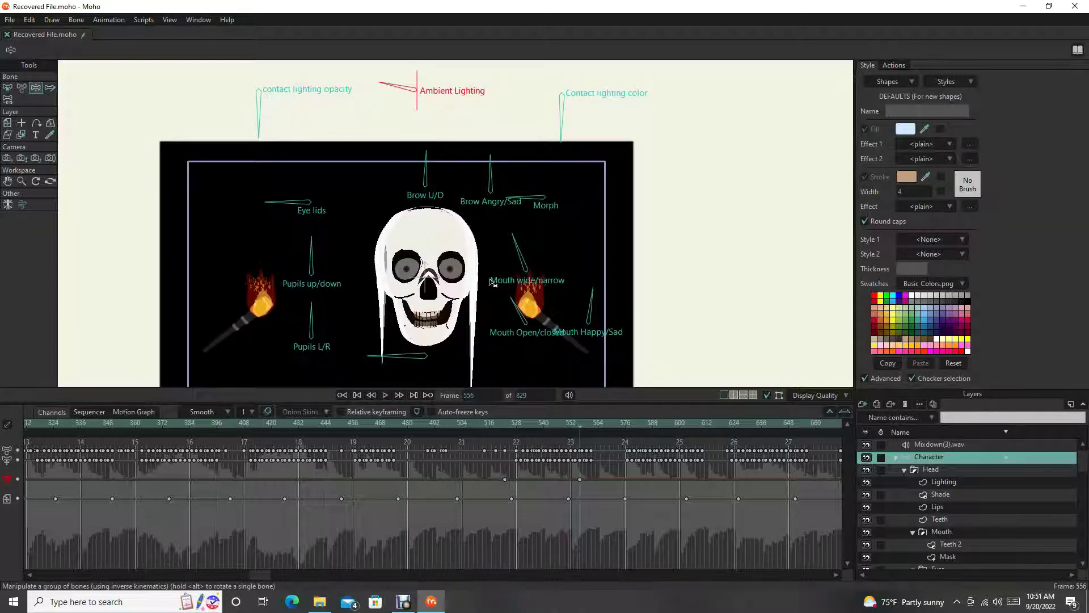
pyautogui.click(11, 23)
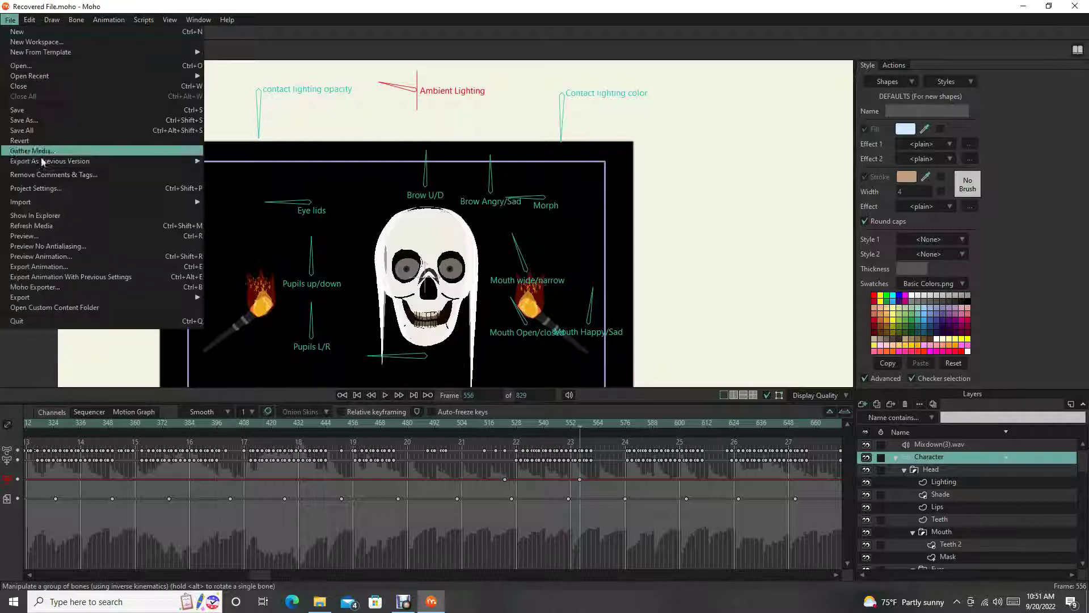
pyautogui.click(38, 233)
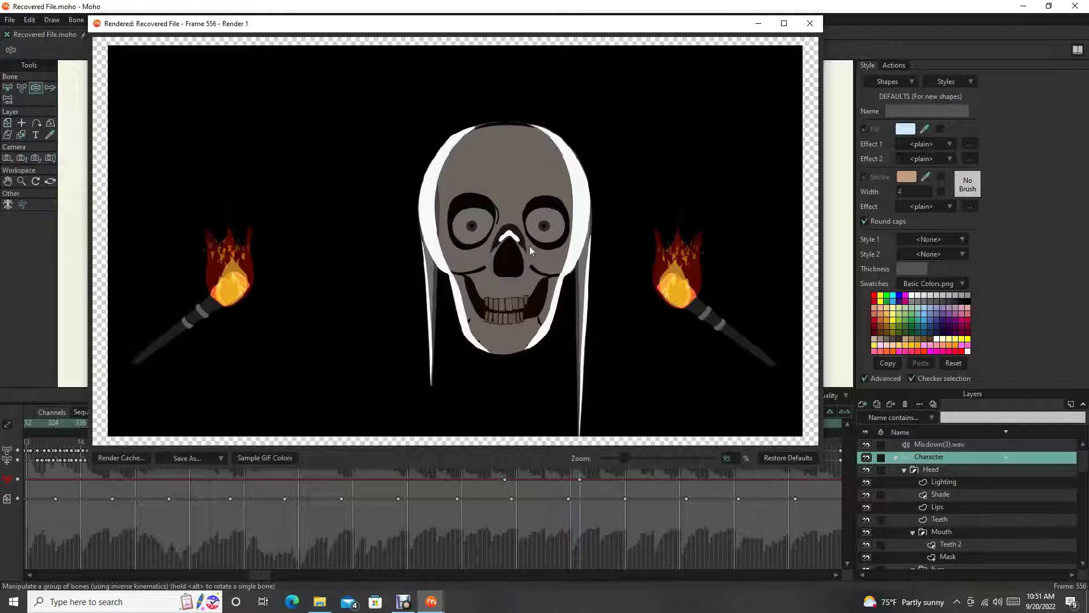
pyautogui.press('Escape')
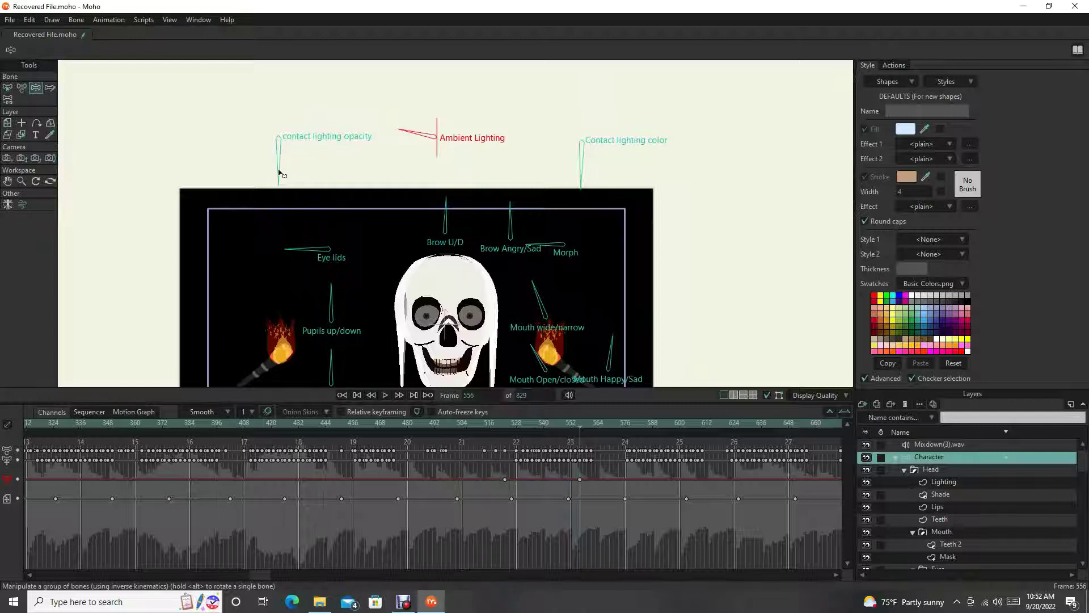
# Step: Try the contact lighting opacity bone pointing horizontally left at frame 556 and inspect the skull's lighting in a rendered preview
pyautogui.moveTo(279, 171); pyautogui.dragTo(233, 138)
pyautogui.click(12, 22)
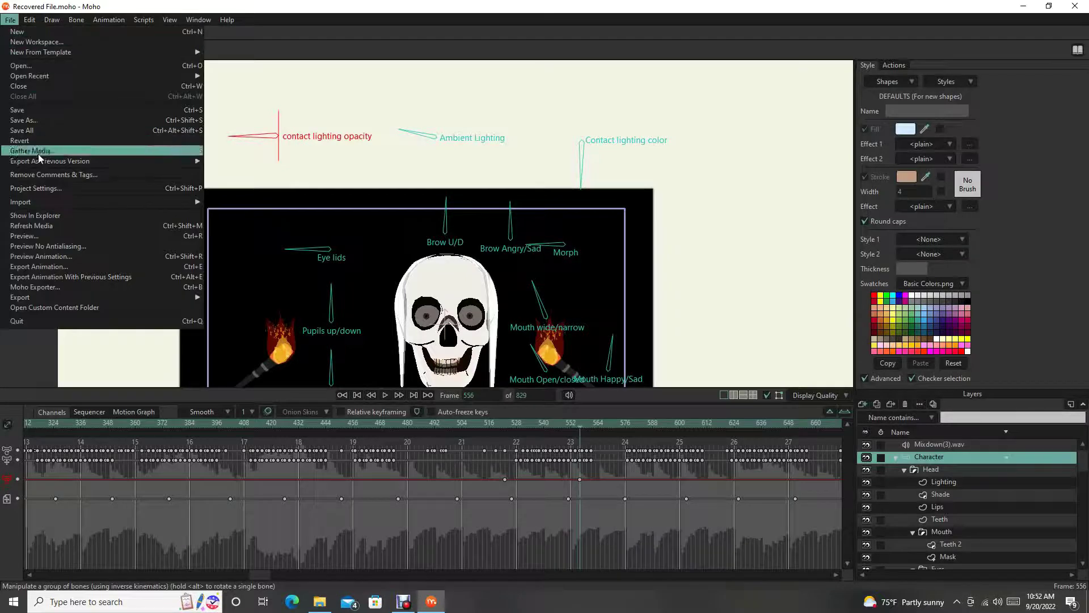
pyautogui.click(37, 237)
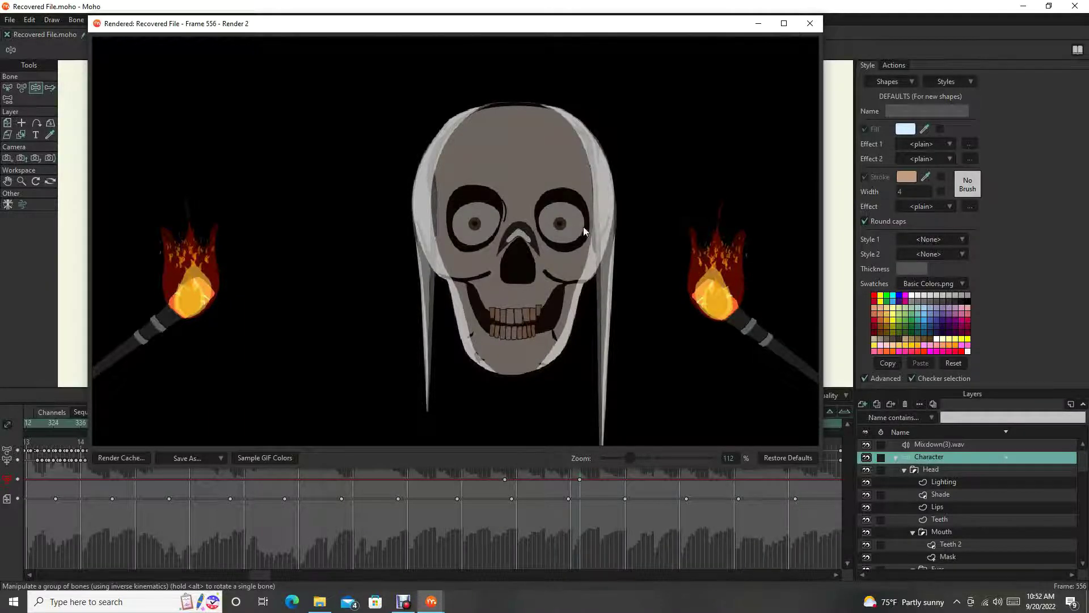
pyautogui.scroll(-3, 563, 282)
pyautogui.scroll(2, 557, 282)
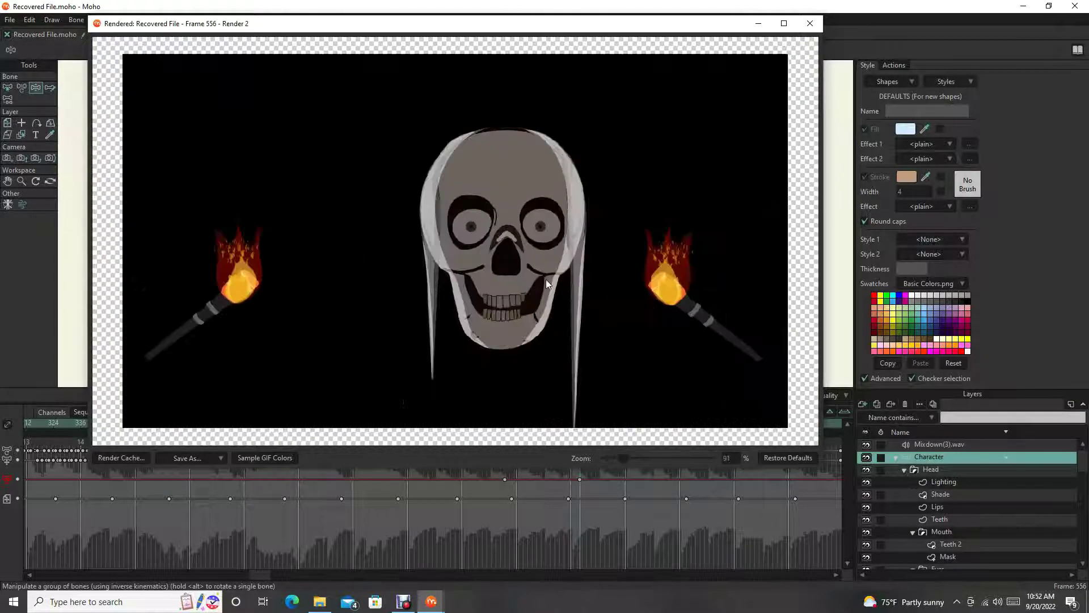
pyautogui.click(810, 23)
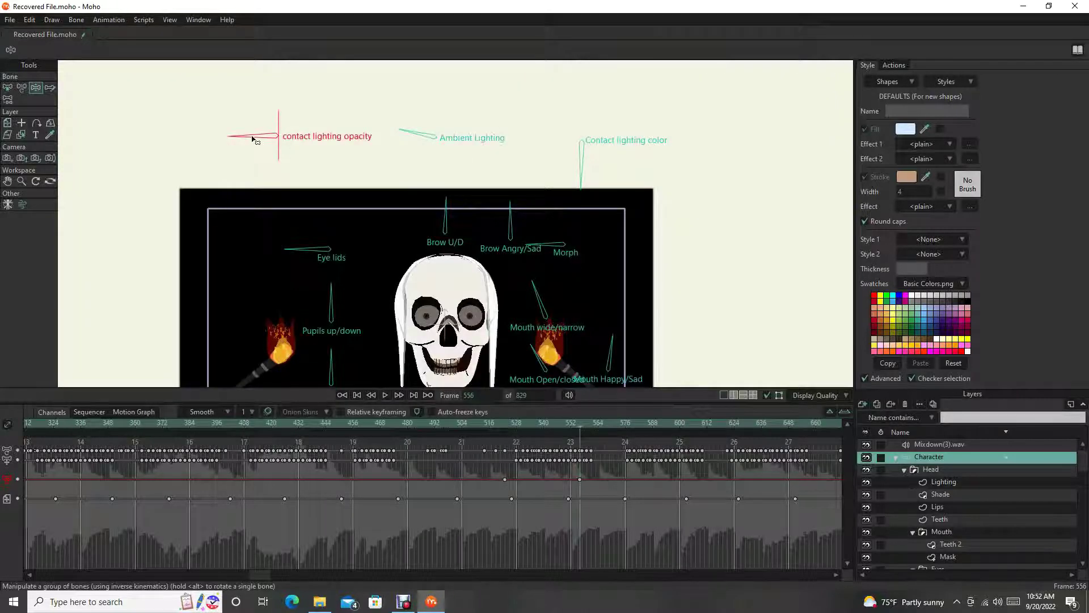
# Step: Rotate the contact lighting opacity bone to point diagonally down and left at frame 556, and check the lighting in a rendered preview
pyautogui.moveTo(253, 137); pyautogui.dragTo(236, 161)
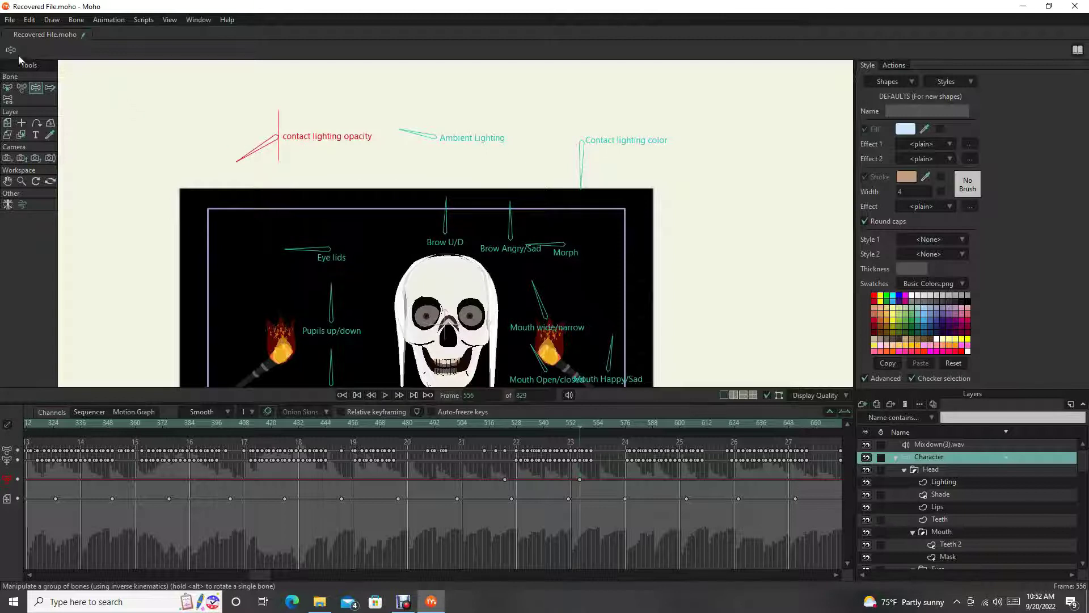
pyautogui.click(11, 21)
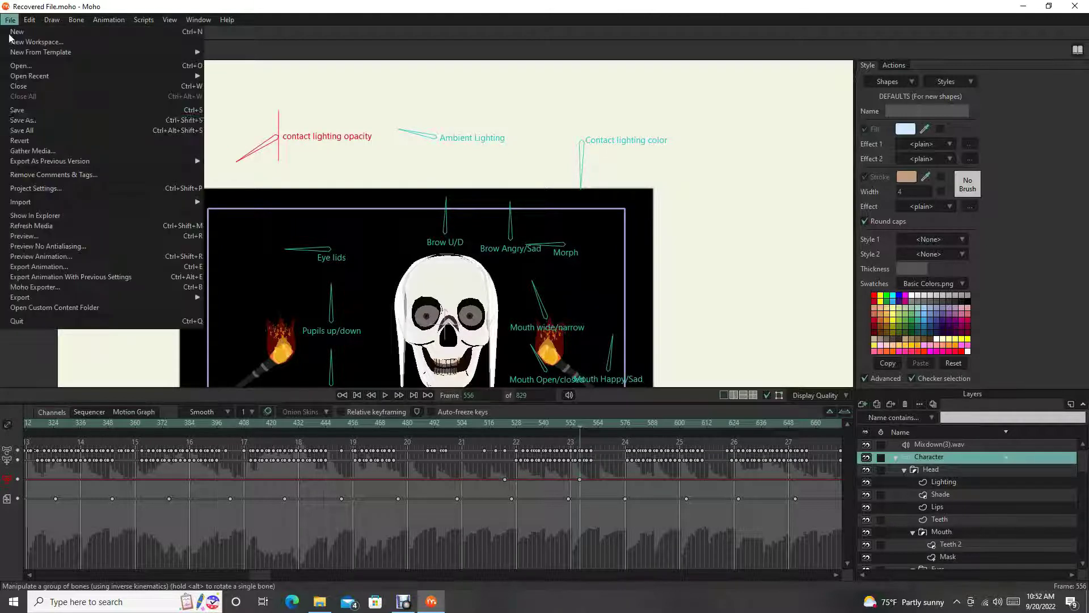
pyautogui.click(25, 235)
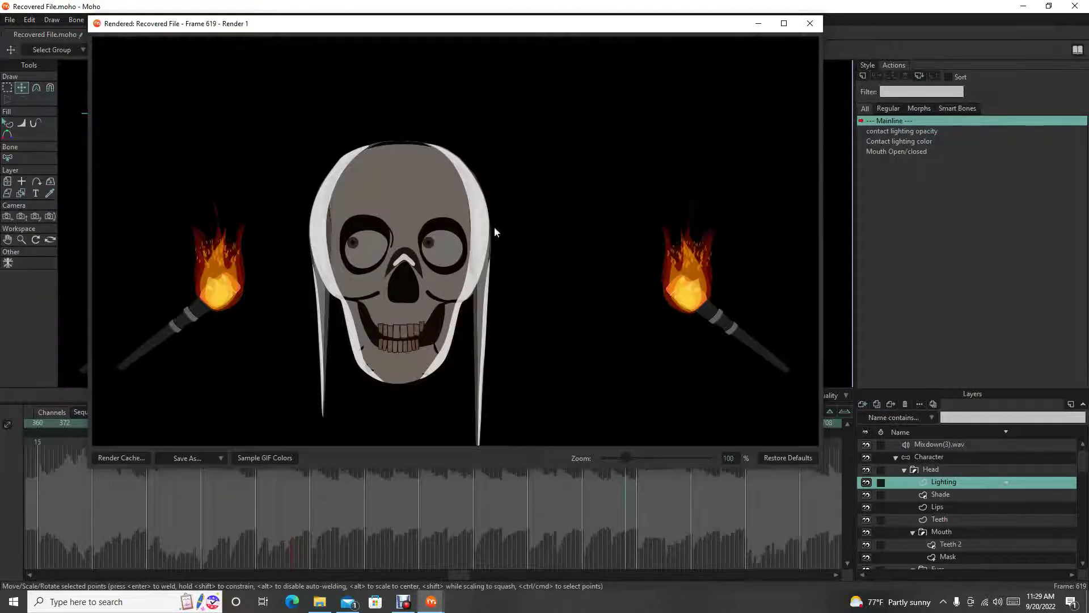
pyautogui.click(809, 23)
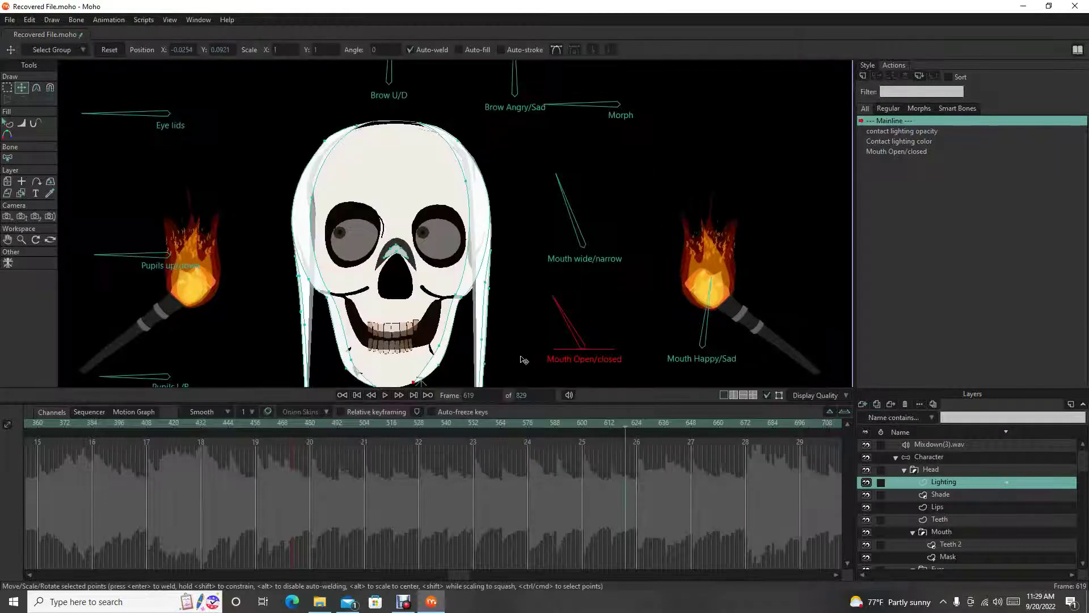
# Step: On the Character layer with the Morph bone selected, scrub from about frame 525 to 556 to review the face-to-skull transition
pyautogui.moveTo(320, 454); pyautogui.dragTo(463, 460)
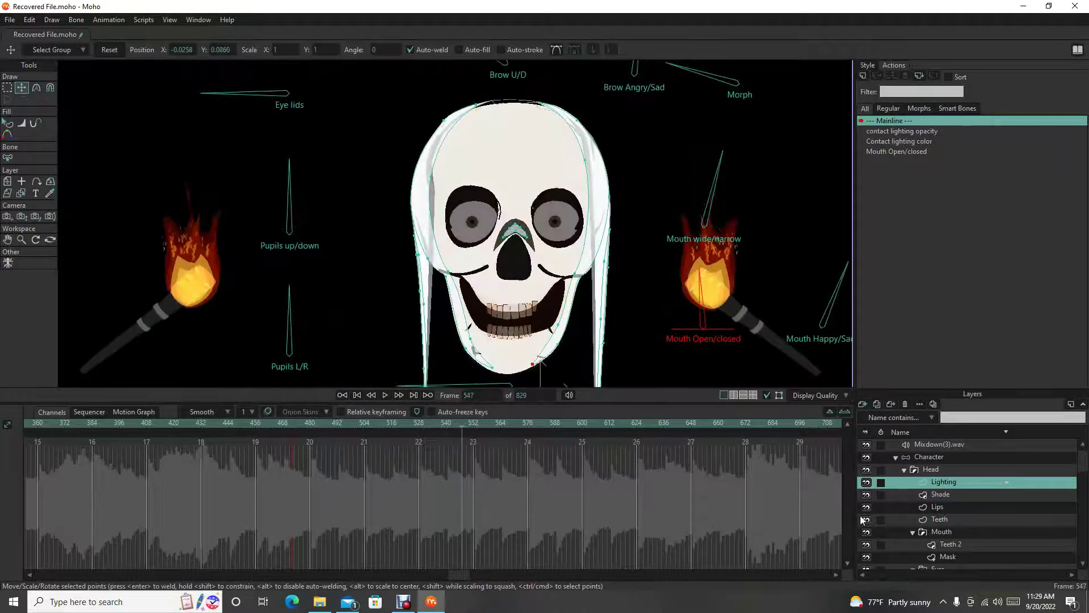
pyautogui.click(960, 459)
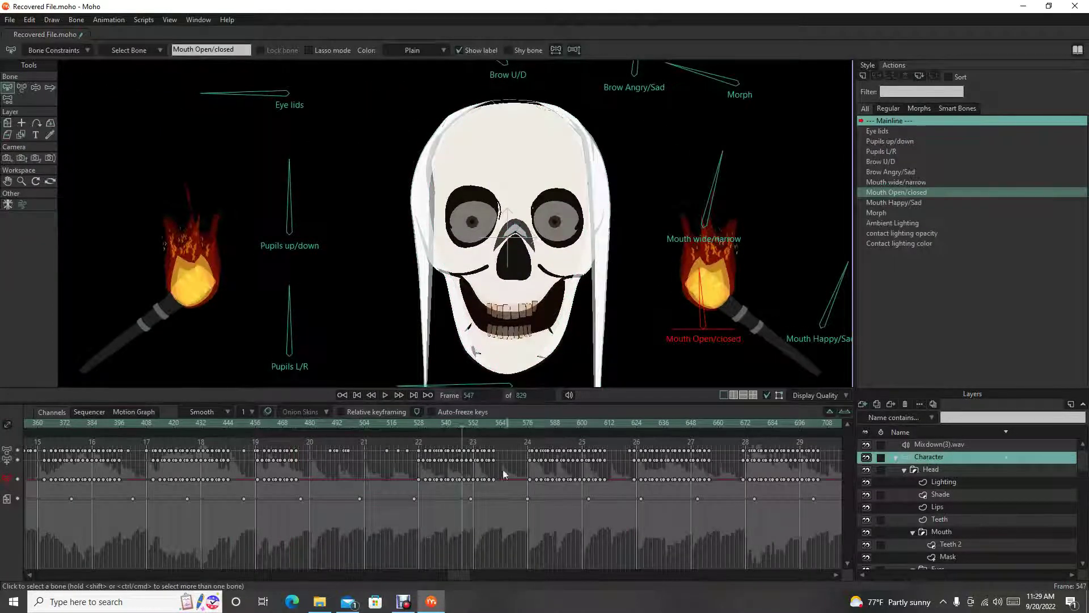
pyautogui.click(665, 126)
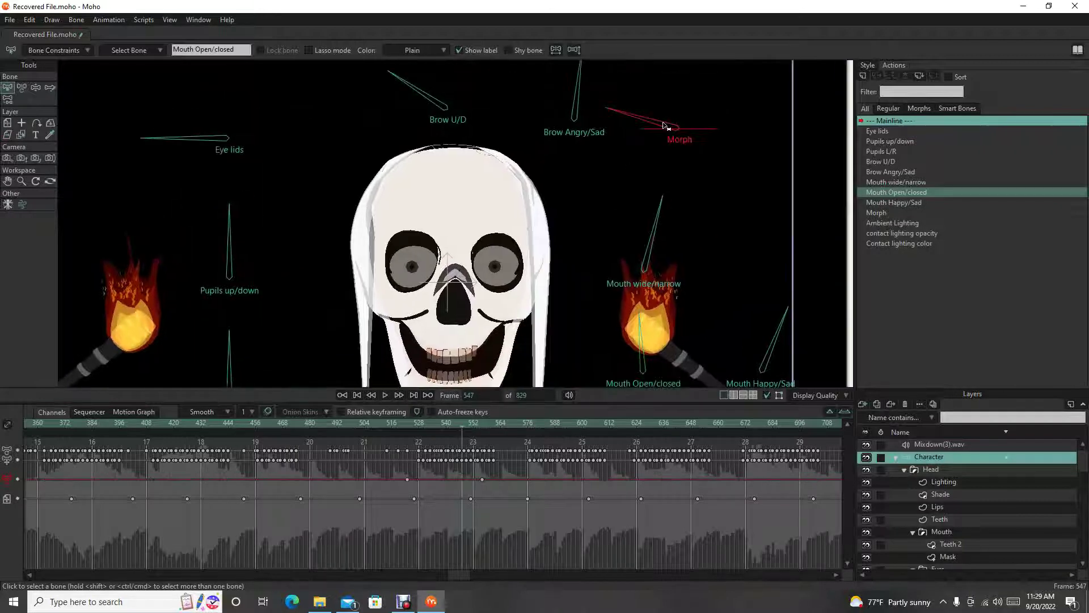
pyautogui.click(413, 425)
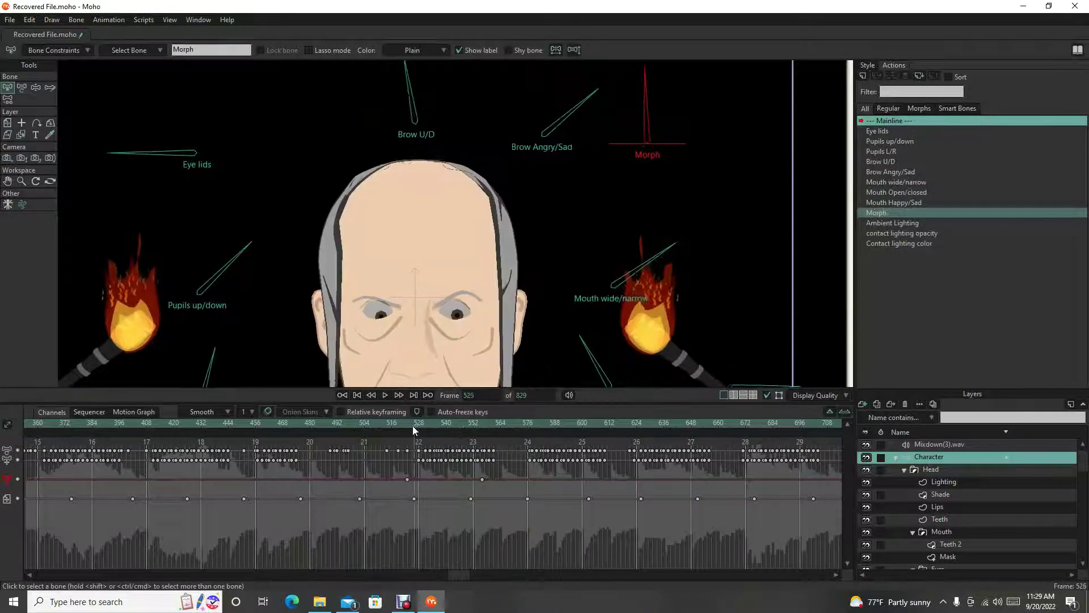
pyautogui.moveTo(413, 426); pyautogui.dragTo(483, 425)
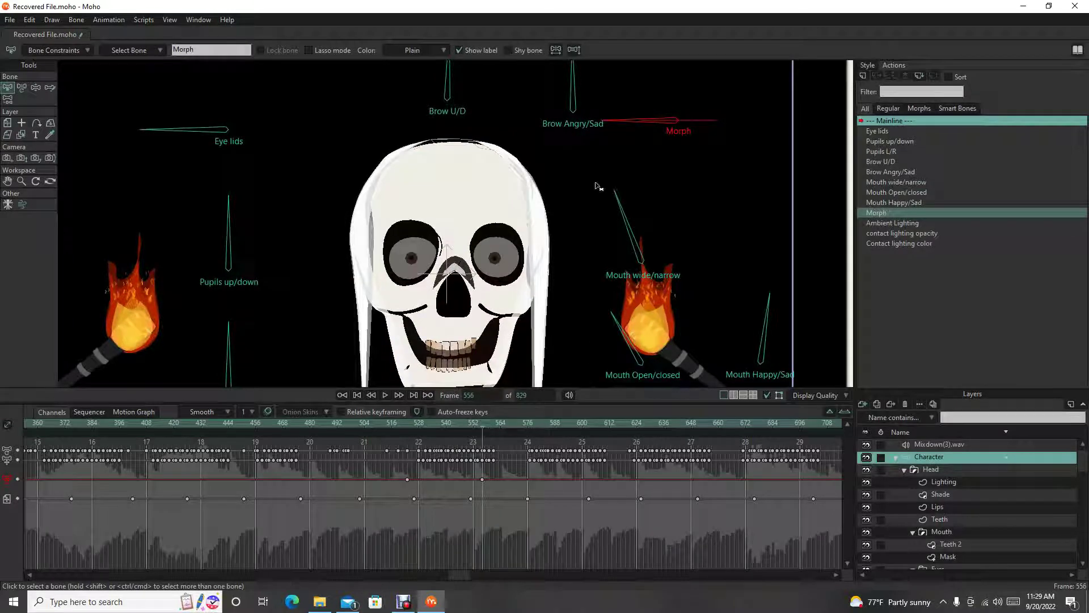
# Step: Rotate the contact lighting opacity bone to point straight down at frame 559
pyautogui.scroll(-4, 633, 181)
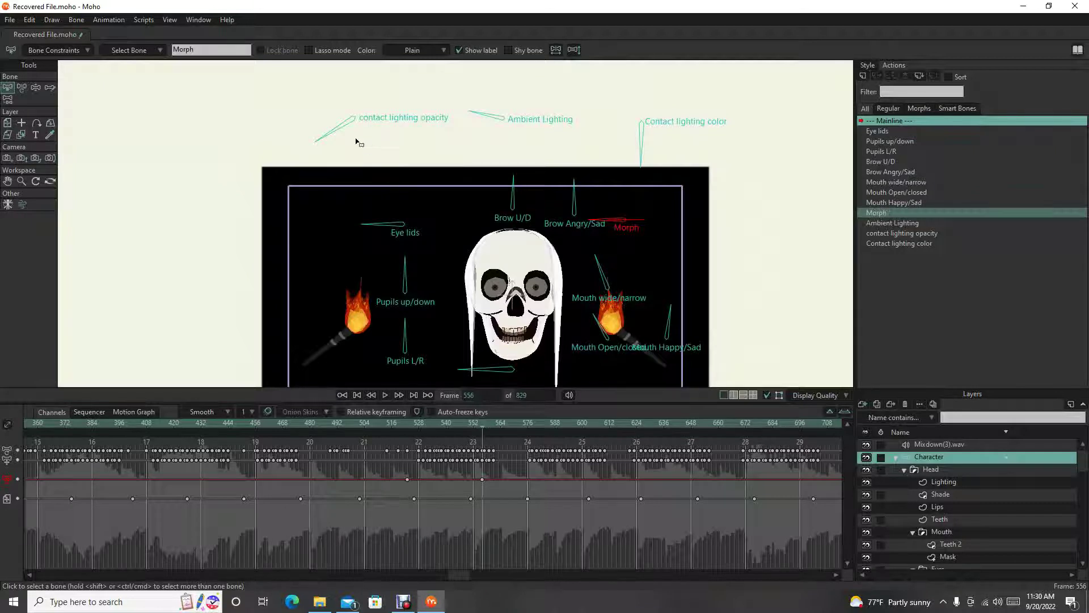
pyautogui.moveTo(359, 138); pyautogui.dragTo(372, 197)
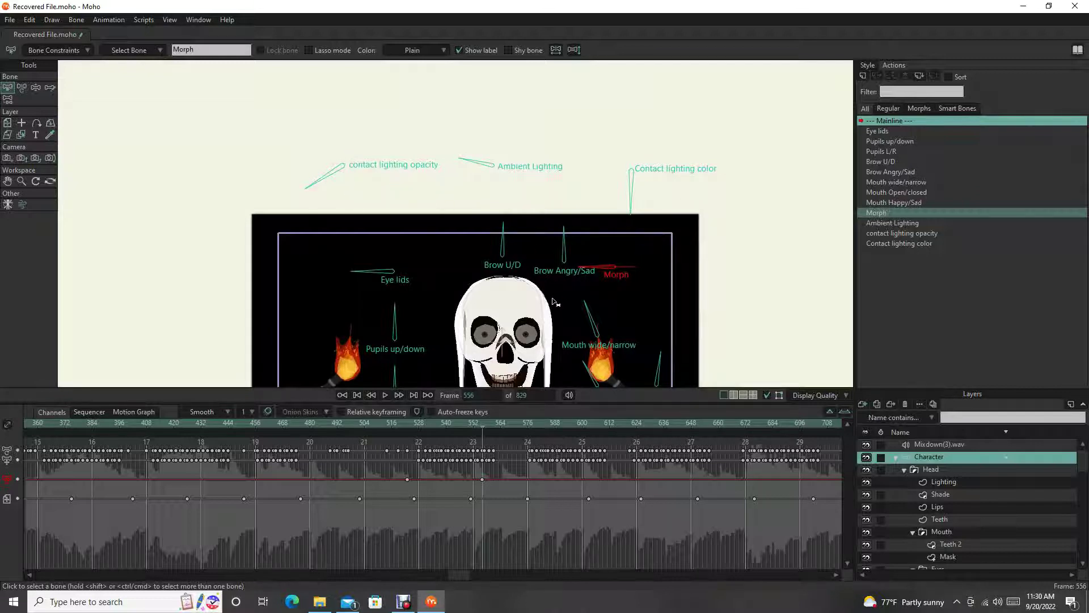
pyautogui.moveTo(554, 305); pyautogui.dragTo(490, 264)
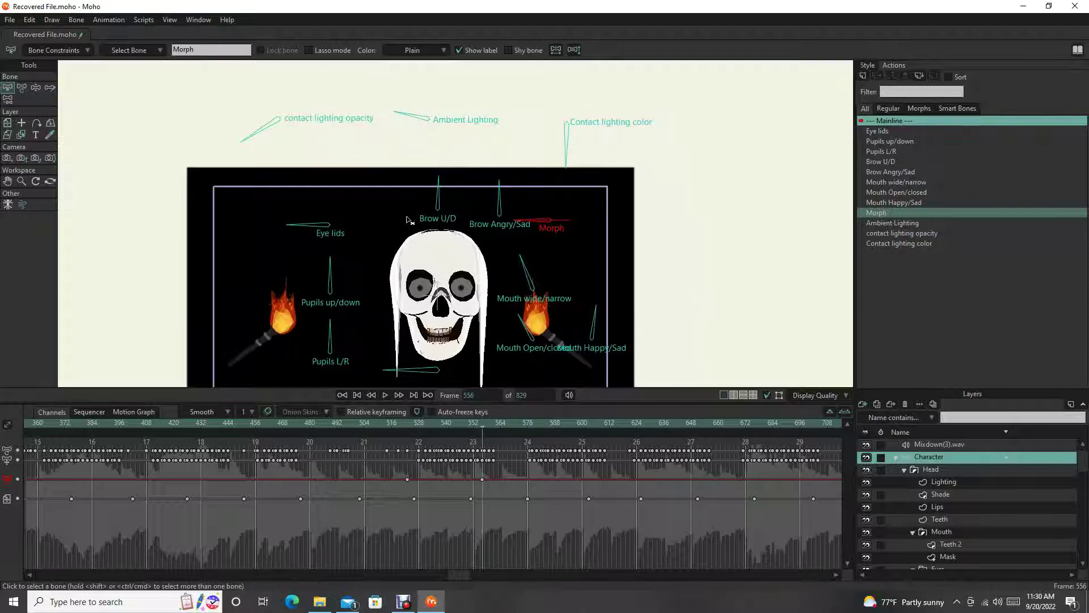
pyautogui.click(270, 126)
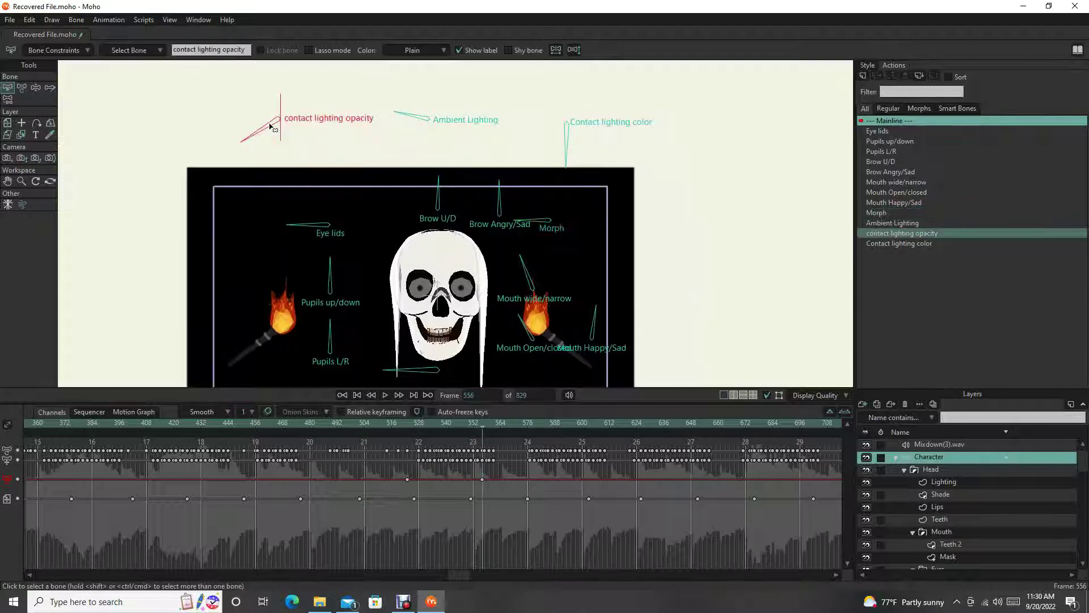
pyautogui.press('z')
pyautogui.scroll(2, 272, 138)
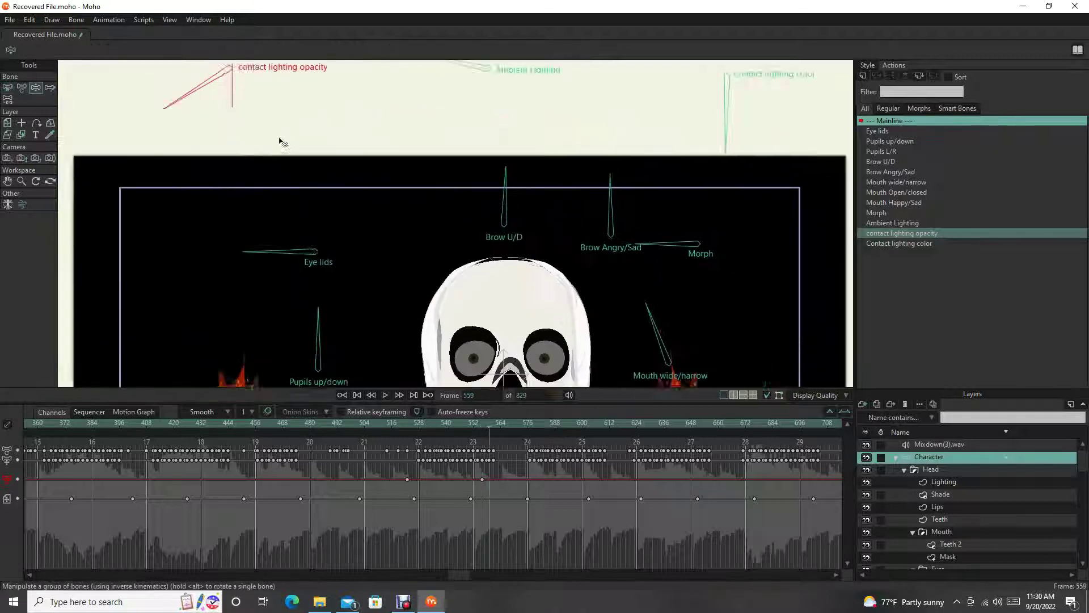
pyautogui.moveTo(192, 97); pyautogui.dragTo(258, 126)
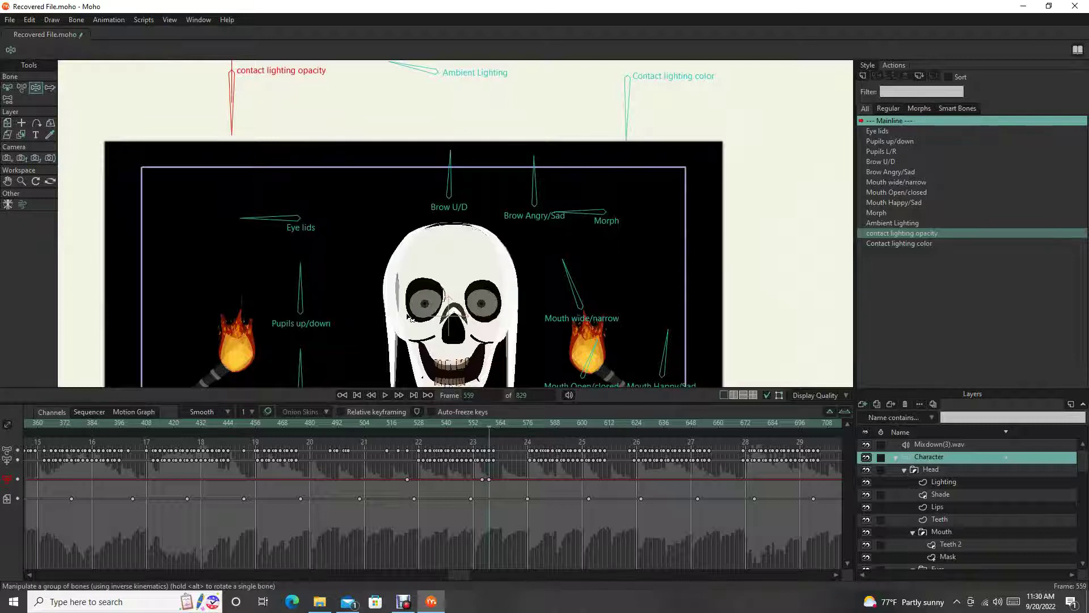
# Step: Copy the contact lighting opacity bone's keyframe from frame 556 to frame 562
pyautogui.click(473, 499)
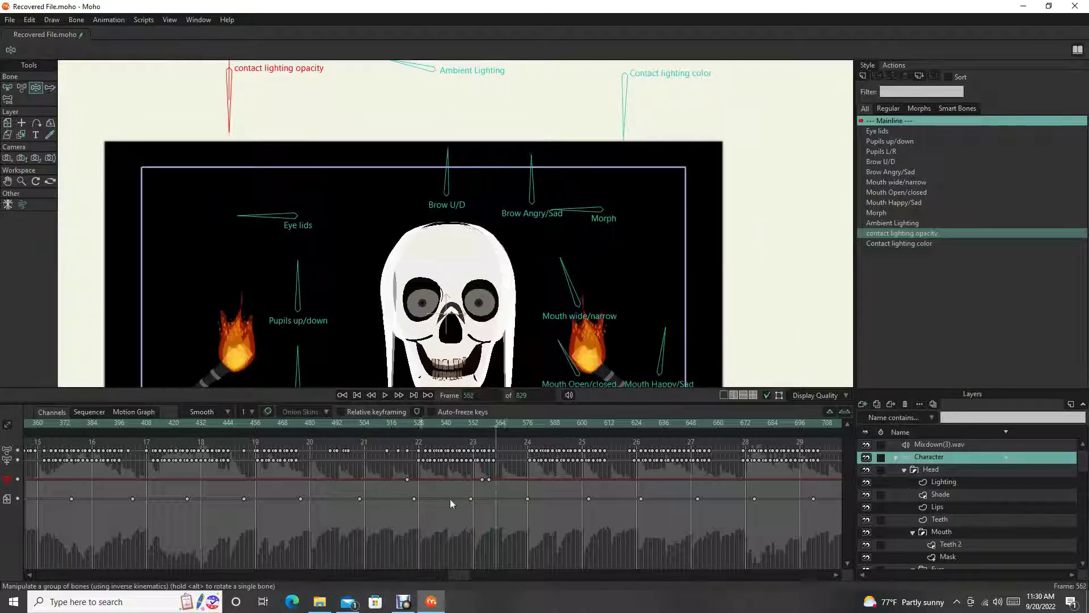
pyautogui.click(482, 479)
pyautogui.hotkey('ctrl', 'z')
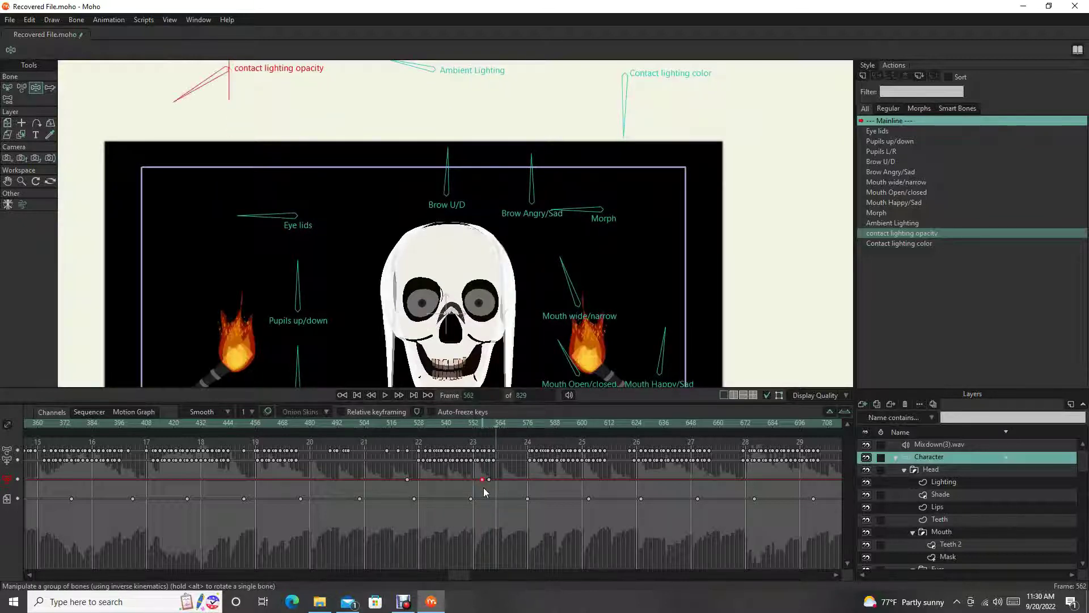
pyautogui.moveTo(405, 186); pyautogui.dragTo(427, 269)
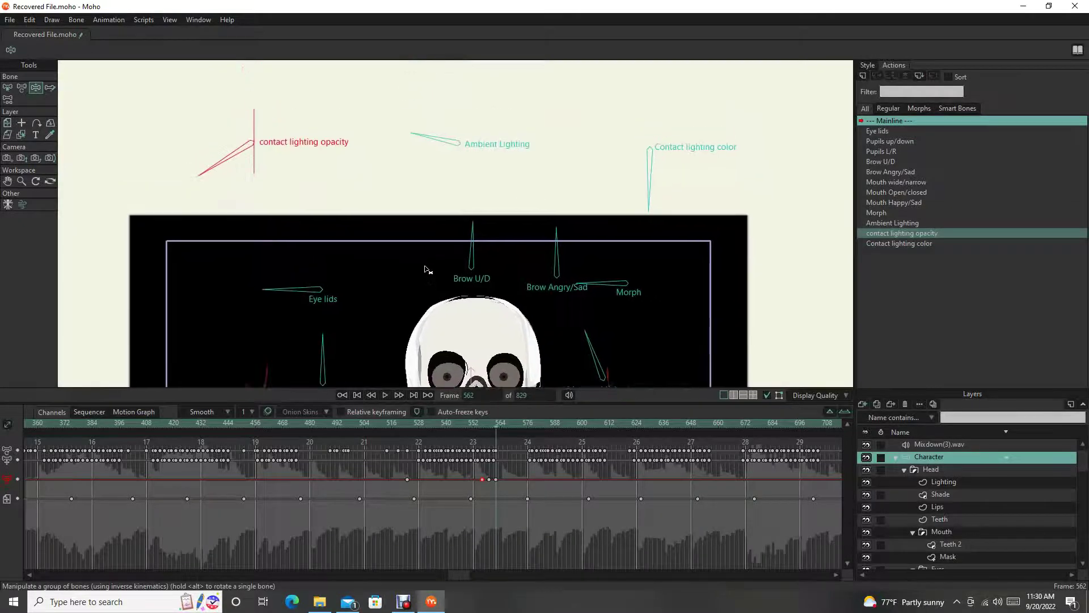
# Step: Copy the contact lighting opacity bone's frame 562 keyframe to frame 570
pyautogui.press('space')
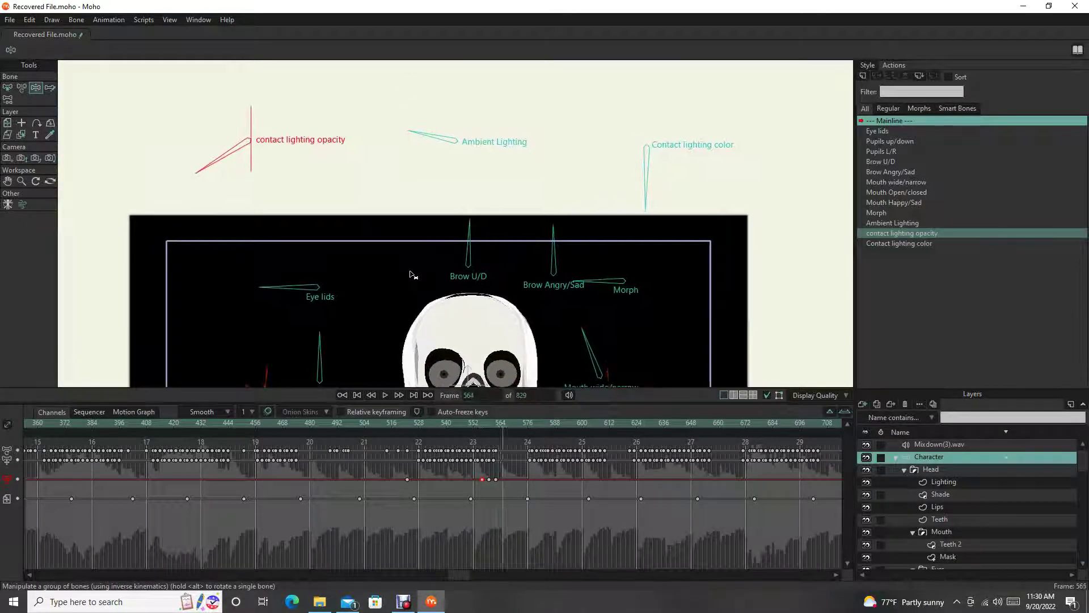
pyautogui.click(496, 479)
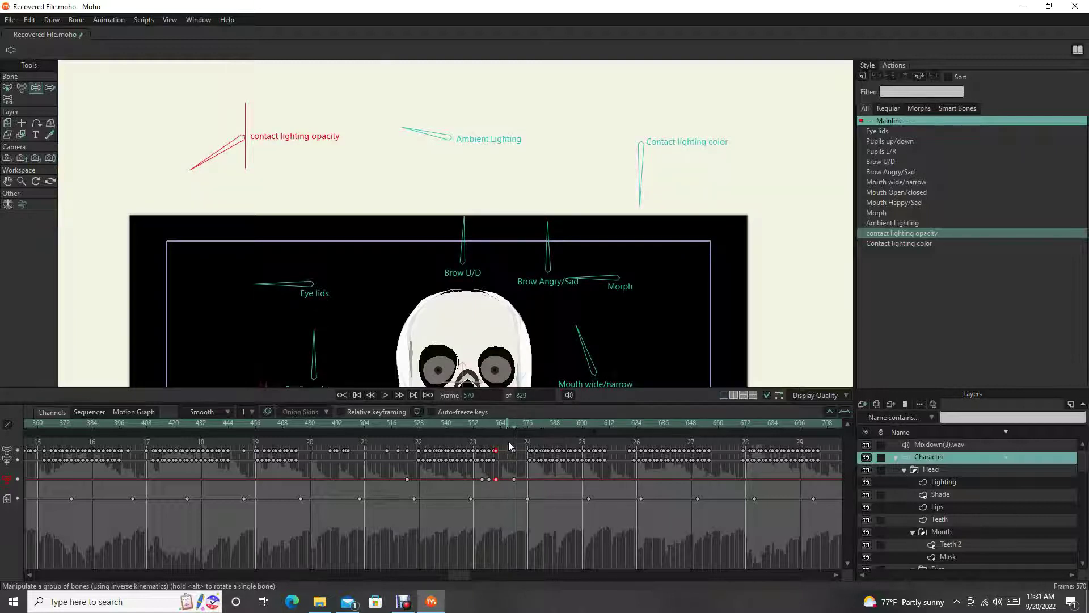
pyautogui.moveTo(398, 265); pyautogui.dragTo(371, 263)
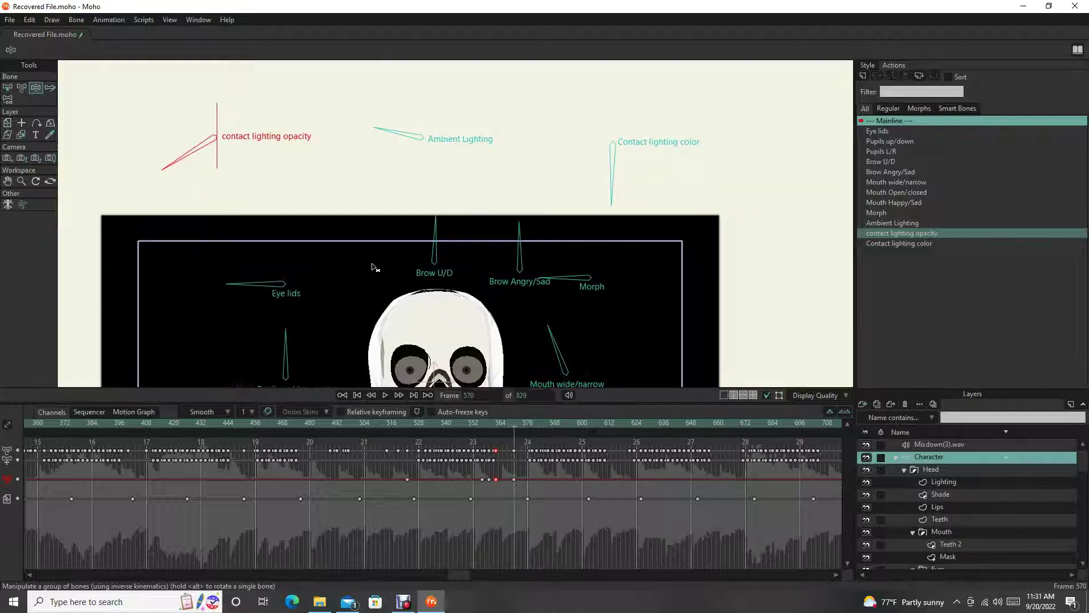
pyautogui.moveTo(207, 121); pyautogui.dragTo(253, 199)
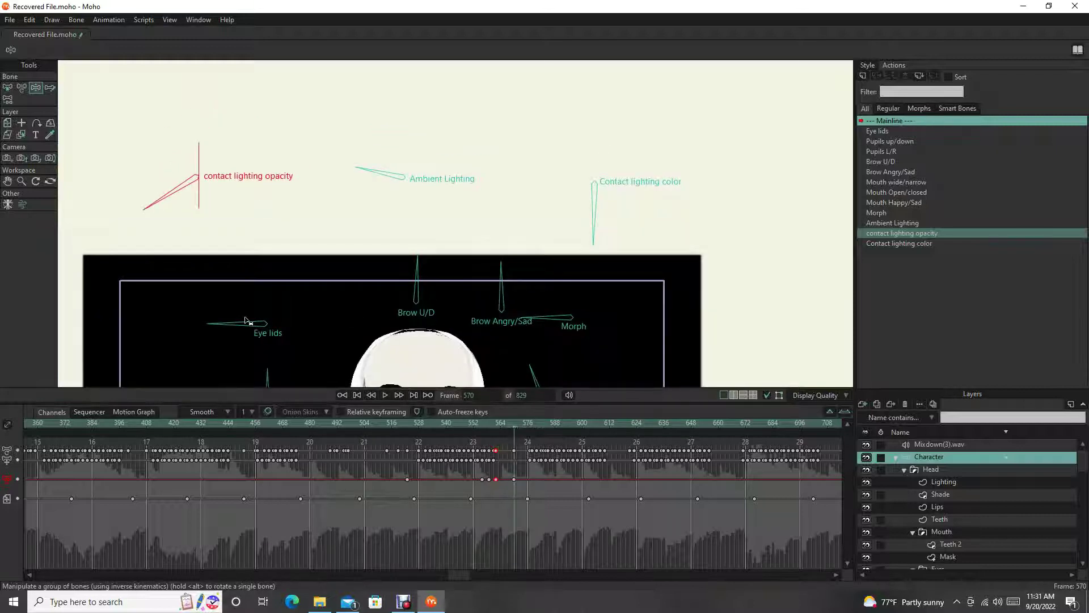
# Step: Step back and forth between about frames 560 and 570 to review the contact lighting opacity bone's movement
pyautogui.press('Left')
pyautogui.press('Left')
pyautogui.press('Left')
pyautogui.press('Left')
pyautogui.press('Left')
pyautogui.press('Left')
pyautogui.press('Left')
pyautogui.press('Left')
pyautogui.press('Left')
pyautogui.press('Left')
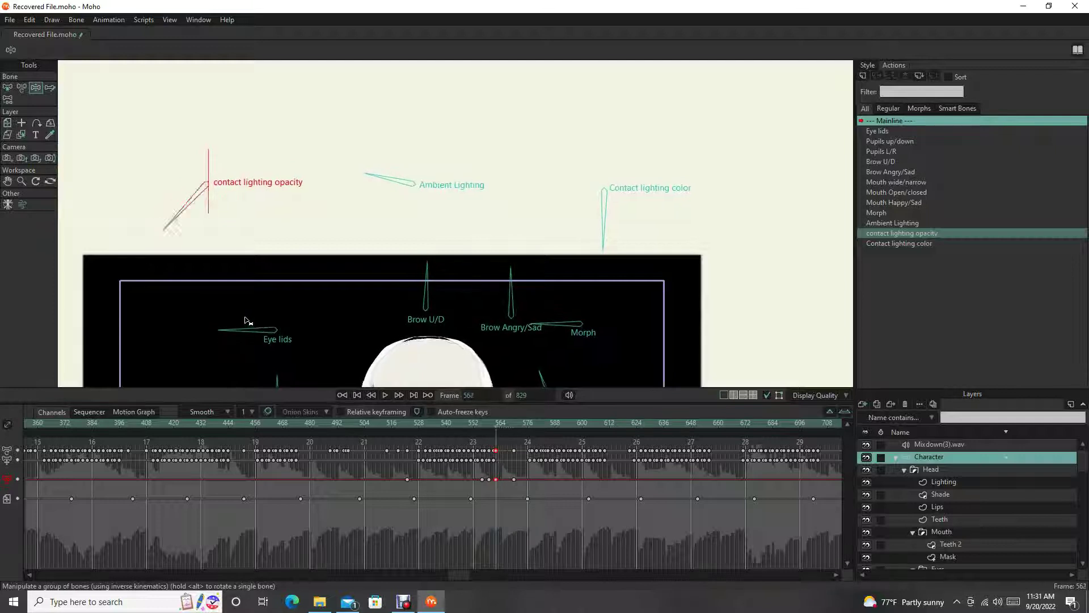
pyautogui.press('Right')
pyautogui.press('Right')
pyautogui.press('Right')
pyautogui.press('Right')
pyautogui.press('Right')
pyautogui.press('Right')
pyautogui.press('Right')
pyautogui.press('Right')
pyautogui.press('Right')
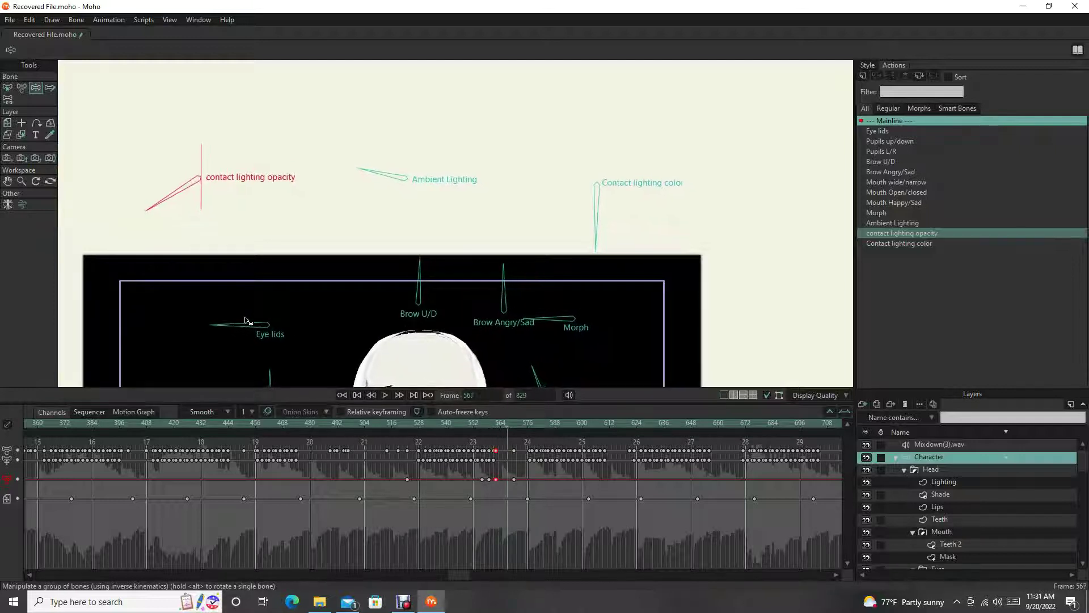
pyautogui.press('Right')
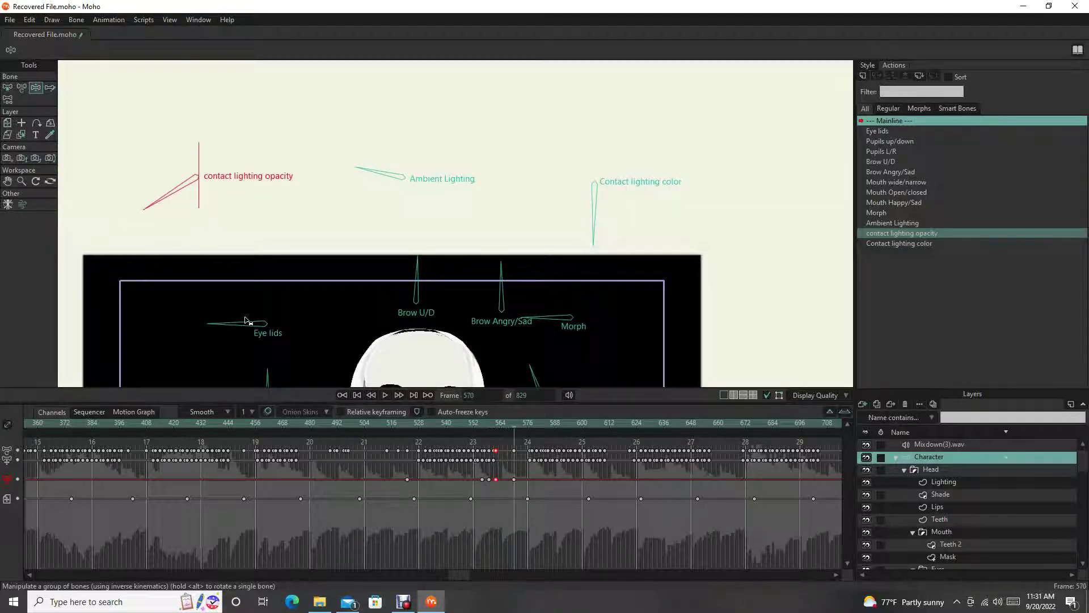
# Step: Rotate the contact lighting opacity bone to point diagonally up and left at frame 573, and check the frame in a rendered preview
pyautogui.press('Right')
pyautogui.press('Right')
pyautogui.press('Right')
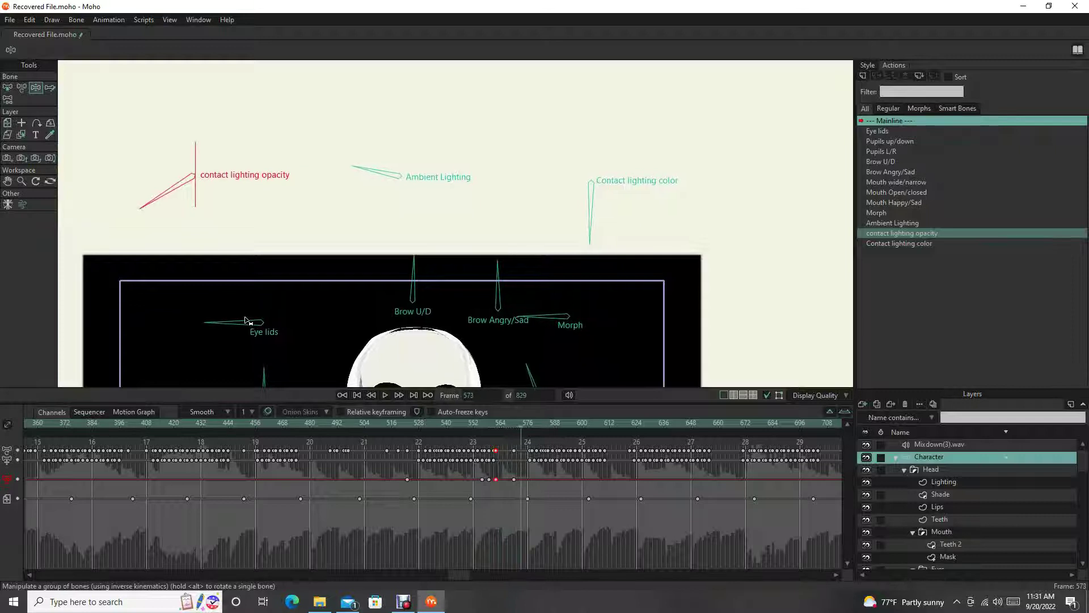
pyautogui.moveTo(170, 193); pyautogui.dragTo(171, 144)
pyautogui.scroll(-3, 335, 228)
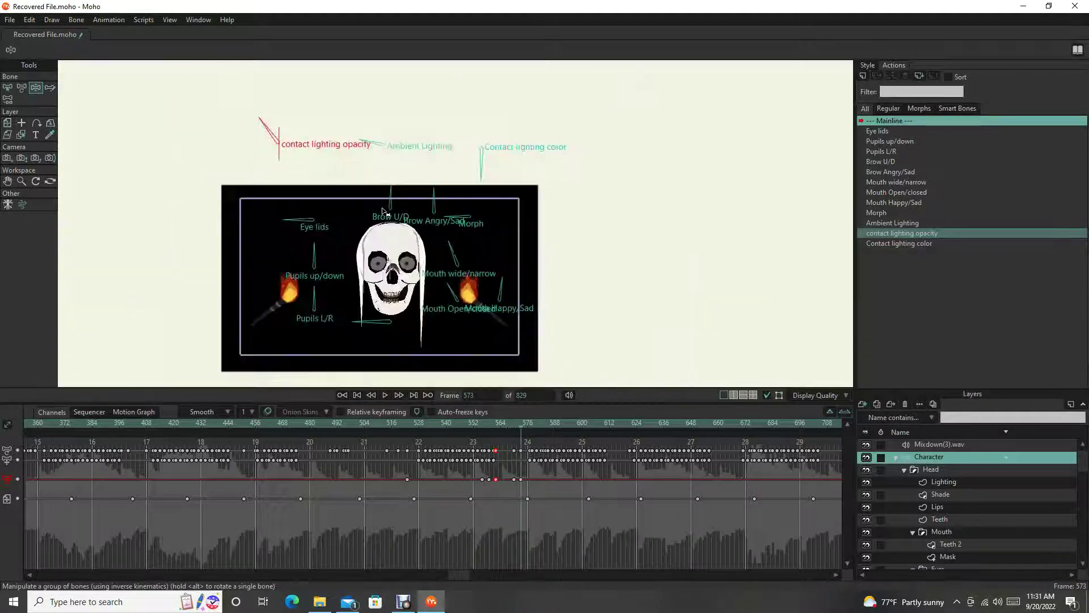
pyautogui.click(10, 20)
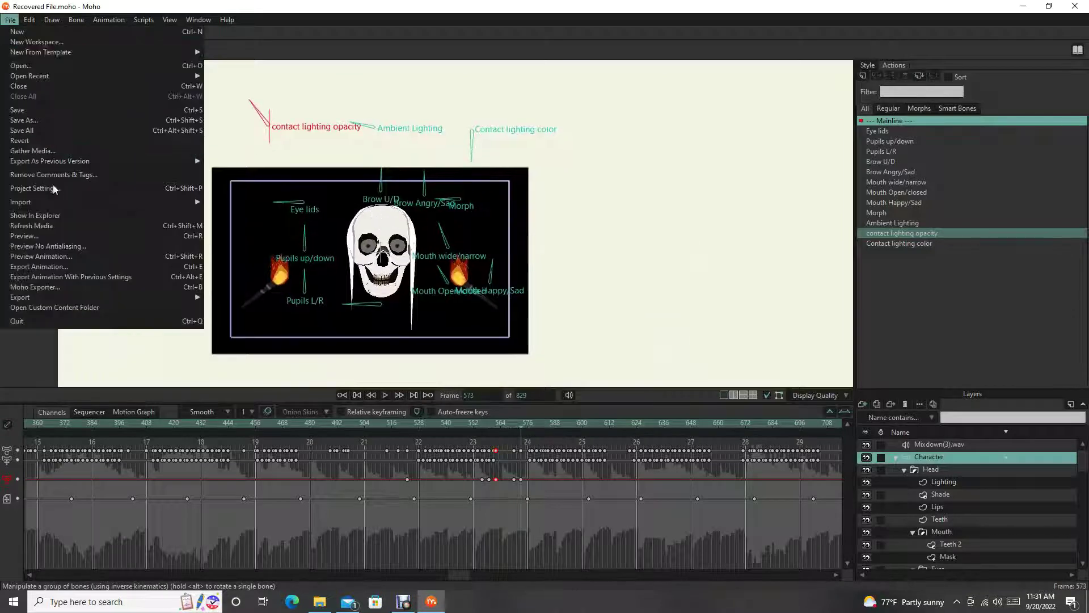
pyautogui.click(23, 236)
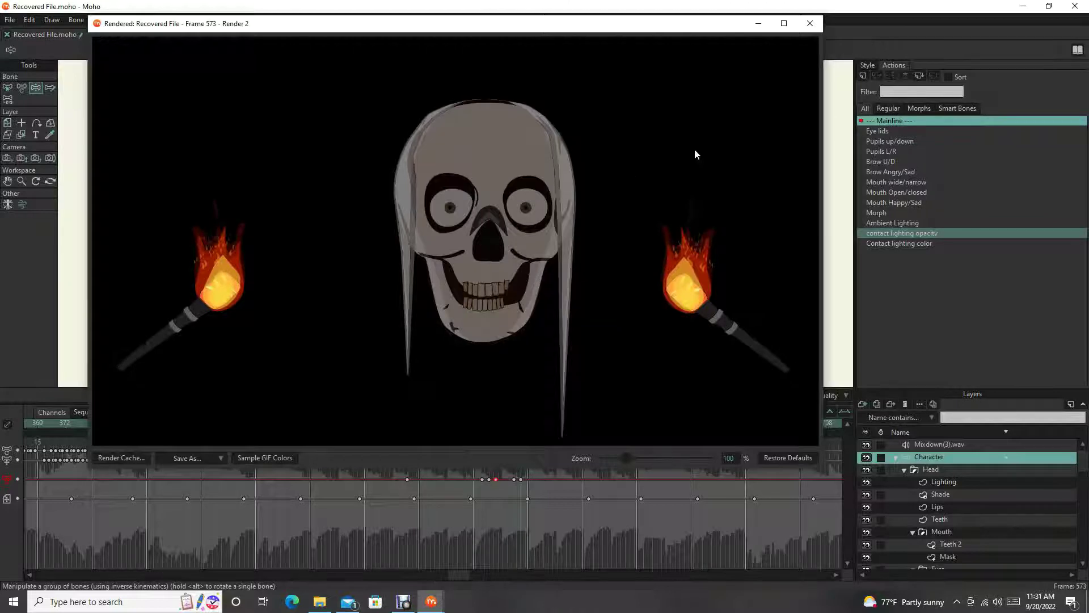
pyautogui.click(810, 27)
# Step: Copy the contact lighting opacity bone's frame 570 keyframe to frame 576
pyautogui.hotkey('ctrl', 'Right')
pyautogui.hotkey('ctrl', 'Right')
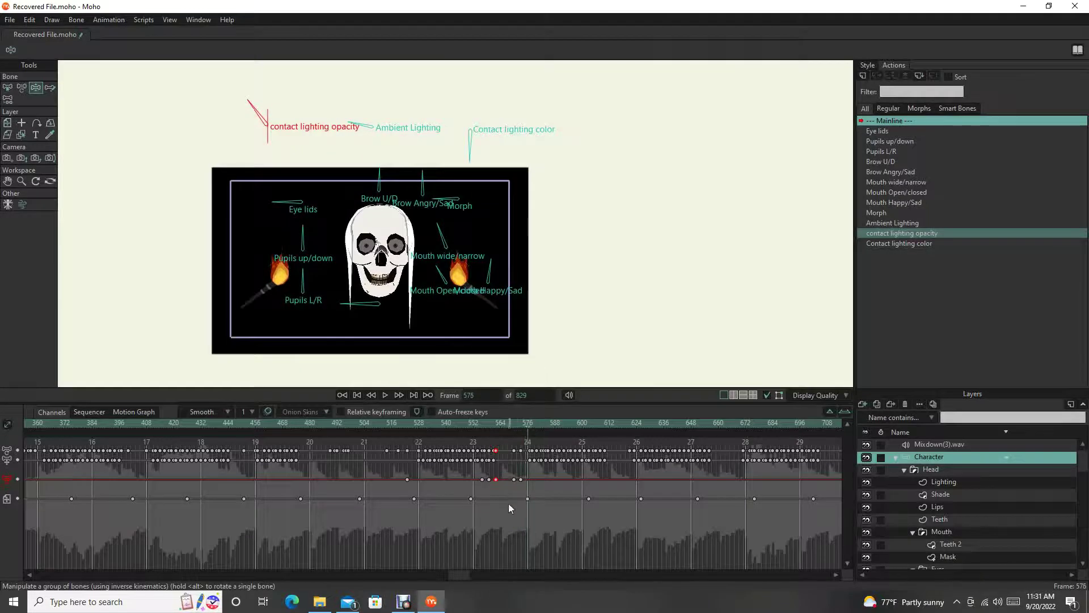
pyautogui.click(514, 480)
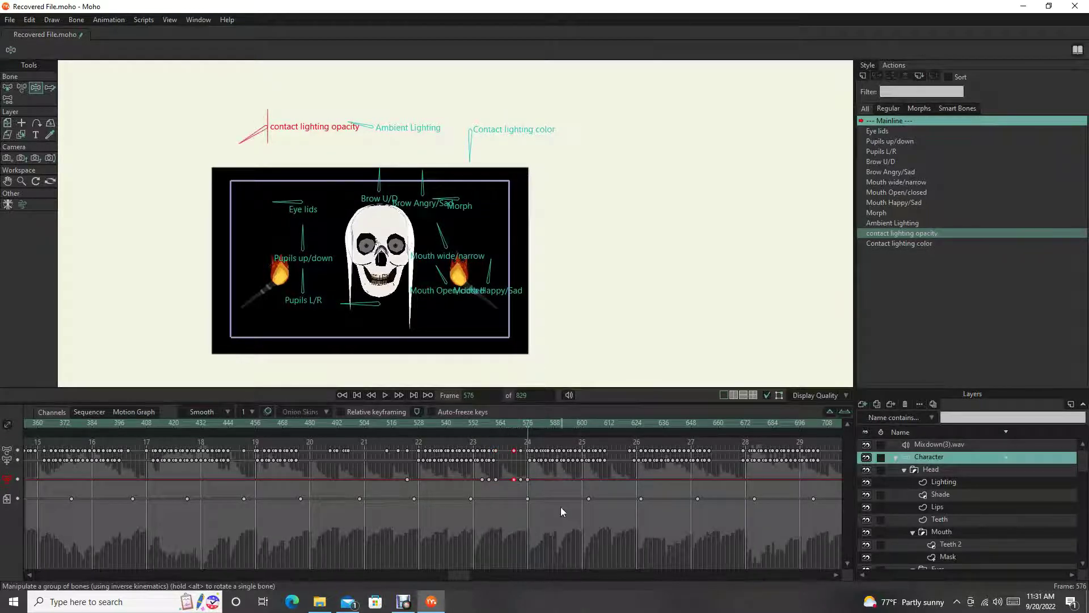
# Step: On the Character layer, step through the frames from 556 to about 565 to review the skull's lighting flicker, finishing at frame 562
pyautogui.hscroll(3, 499, 511)
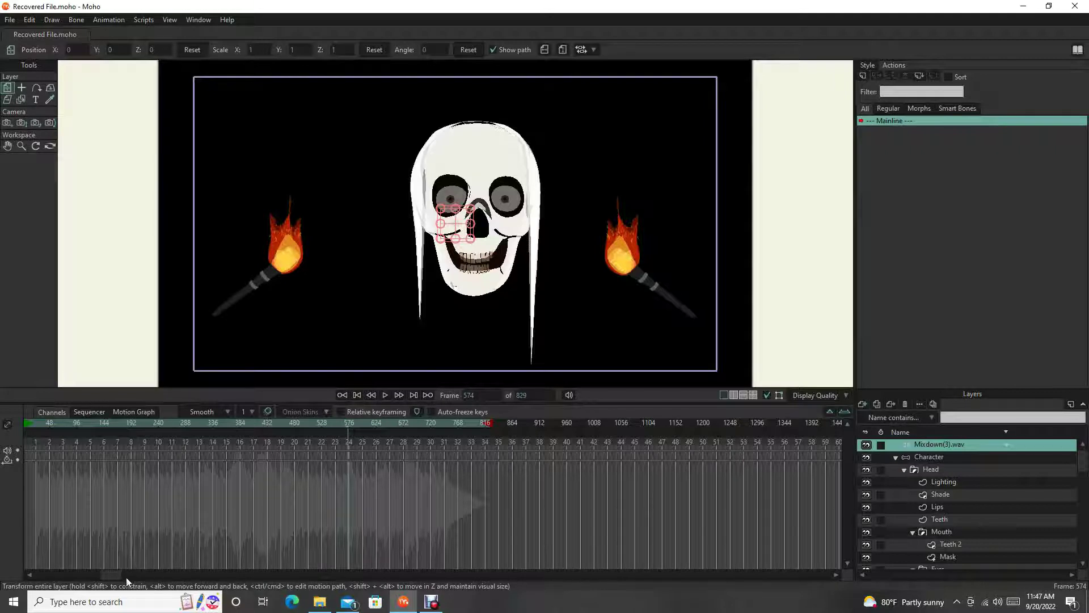
pyautogui.moveTo(333, 424); pyautogui.dragTo(357, 425)
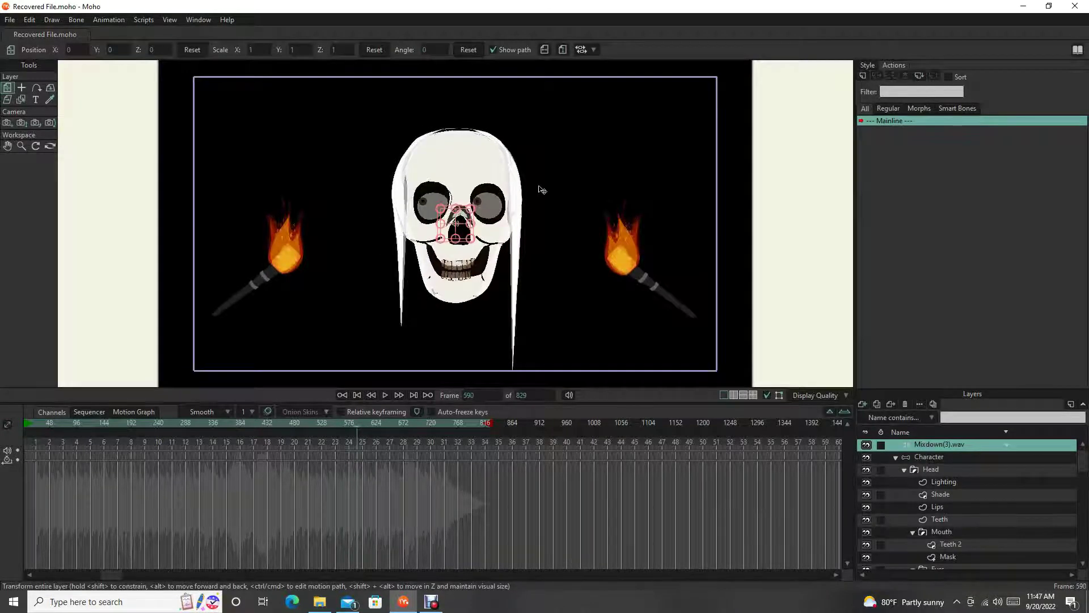
pyautogui.scroll(-5, 542, 195)
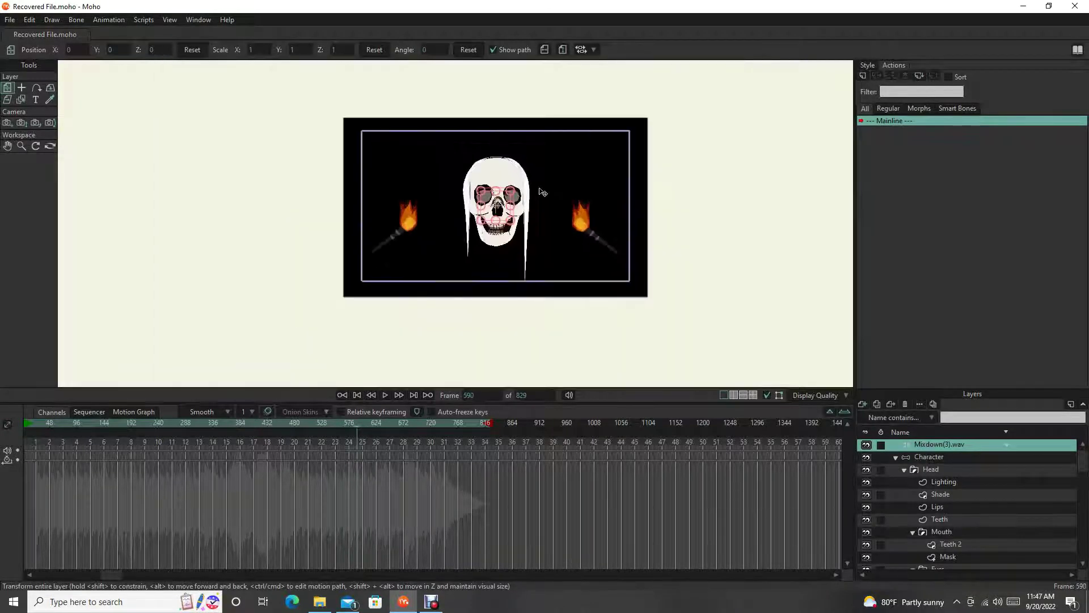
pyautogui.click(964, 458)
pyautogui.scroll(5, 518, 130)
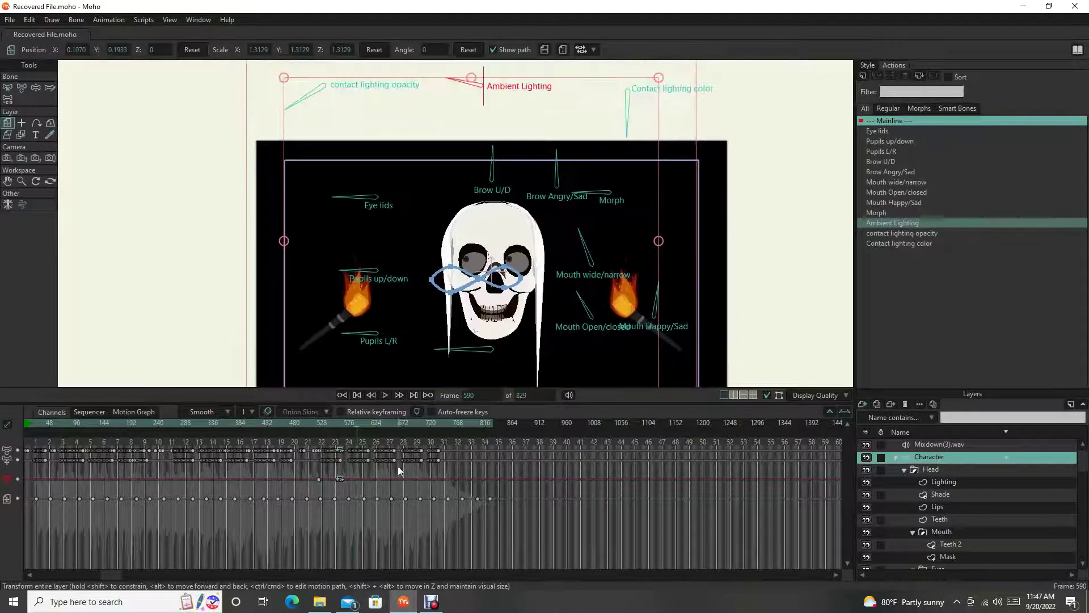
pyautogui.click(844, 411)
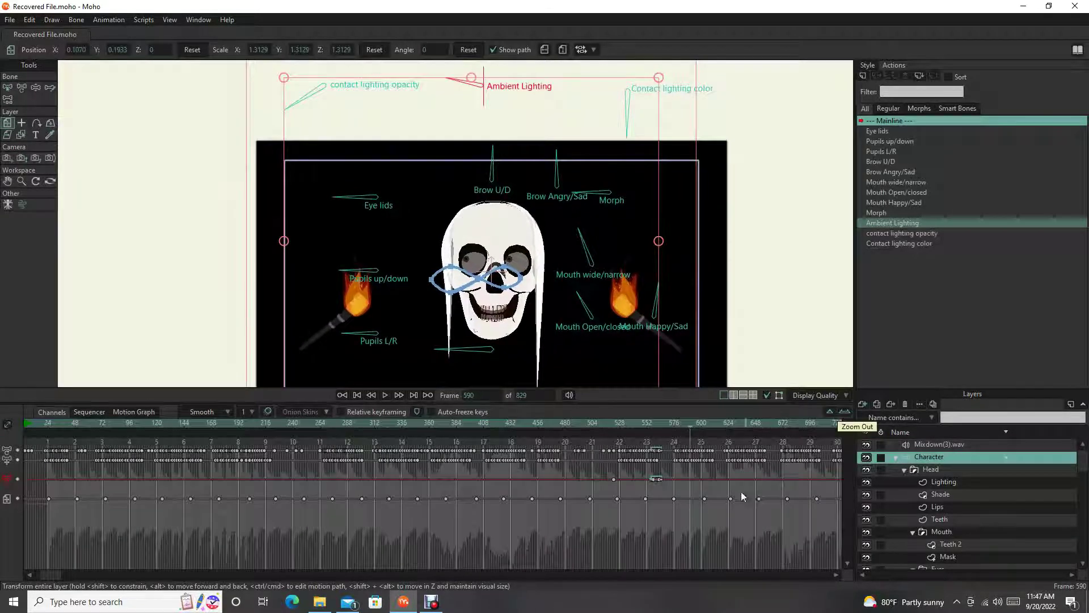
pyautogui.click(845, 411)
pyautogui.hscroll(4, 762, 485)
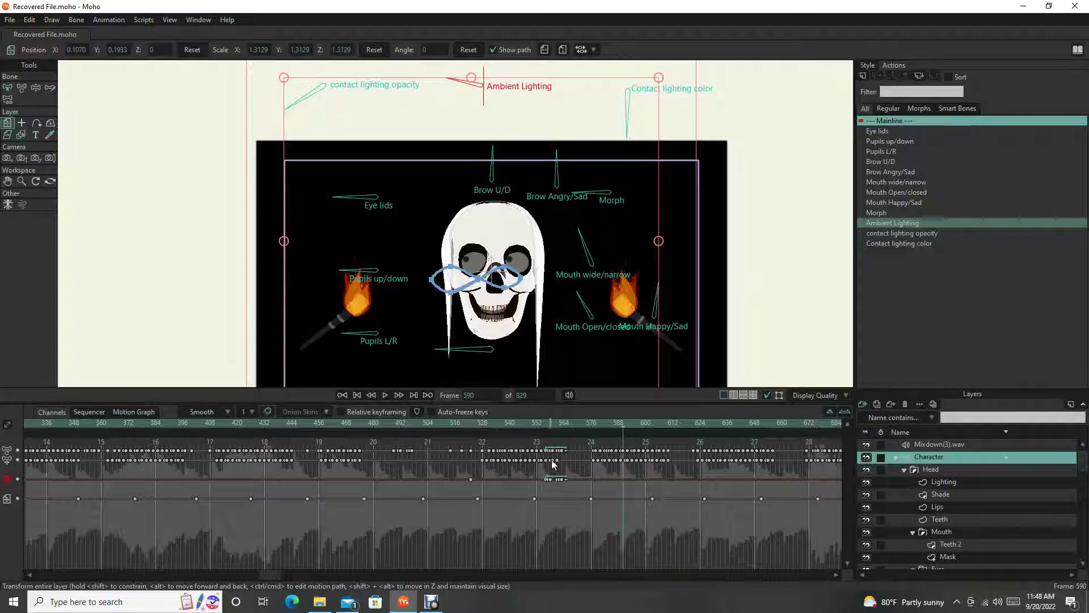
pyautogui.click(845, 411)
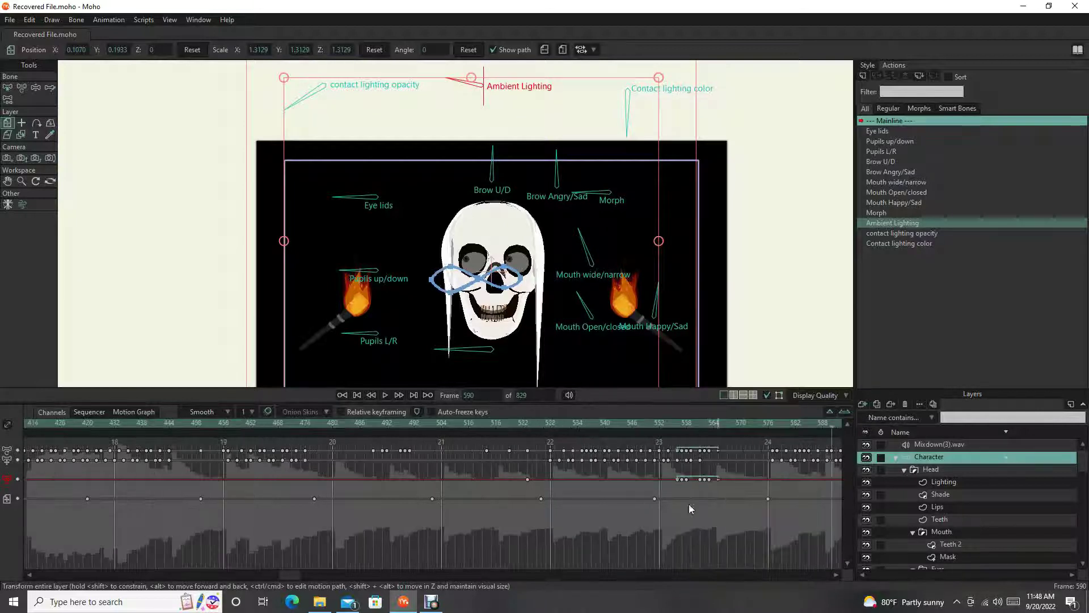
pyautogui.moveTo(690, 508); pyautogui.dragTo(494, 431)
pyautogui.click(486, 423)
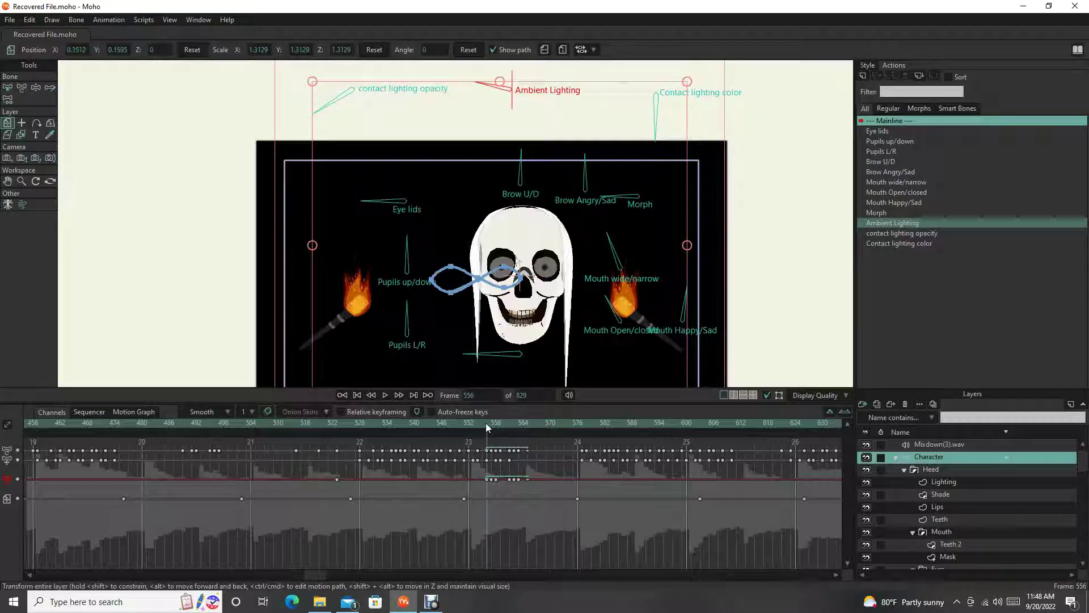
pyautogui.hotkey('ctrl', 'Right')
pyautogui.hotkey('ctrl', 'Right')
pyautogui.hotkey('ctrl', 'Right')
pyautogui.hotkey('ctrl', 'Right')
pyautogui.hotkey('ctrl', 'Right')
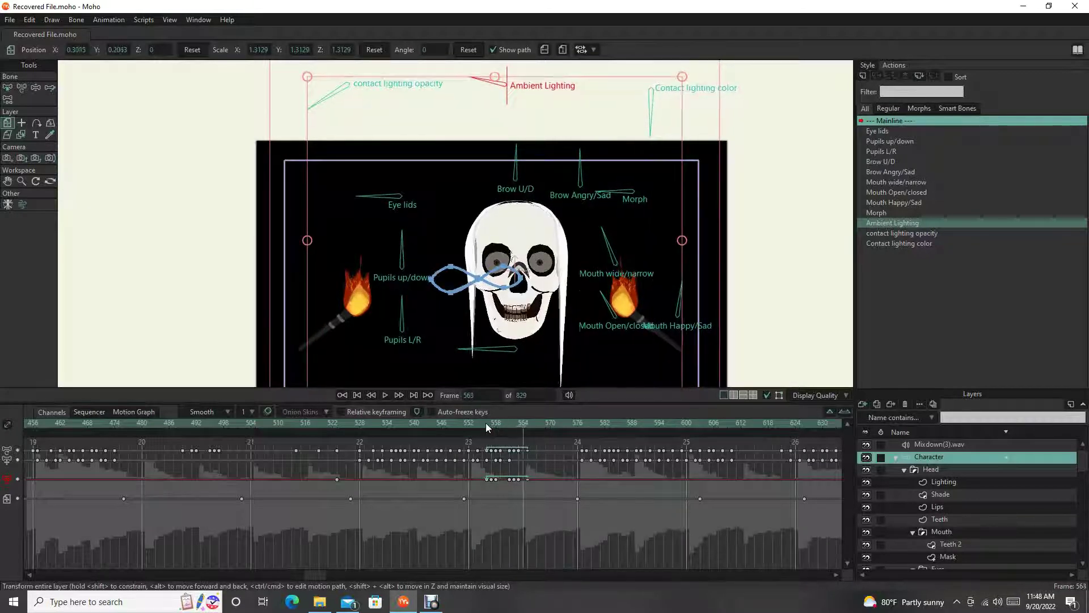
pyautogui.hotkey('ctrl', 'Right')
pyautogui.hotkey('ctrl', 'Left')
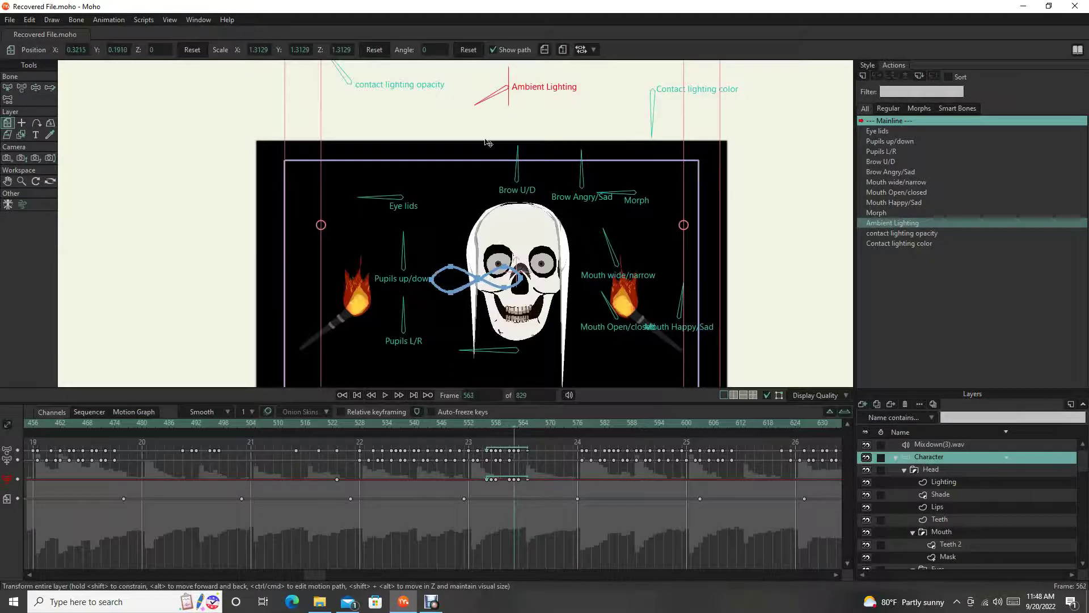
# Step: With the contact lighting opacity and Ambient Lighting bones both selected, move the end keyframe of their bracketed range to about frame 569
pyautogui.scroll(1, 488, 143)
pyautogui.press('b')
pyautogui.click(339, 115)
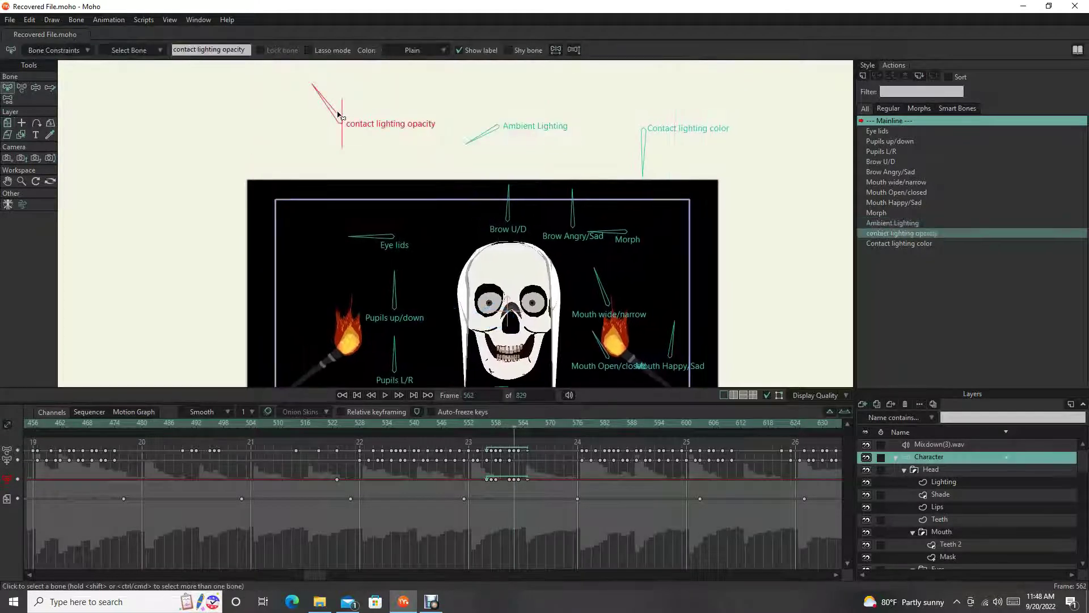
pyautogui.keyDown('shift'); pyautogui.click(483, 136); pyautogui.keyUp('shift')
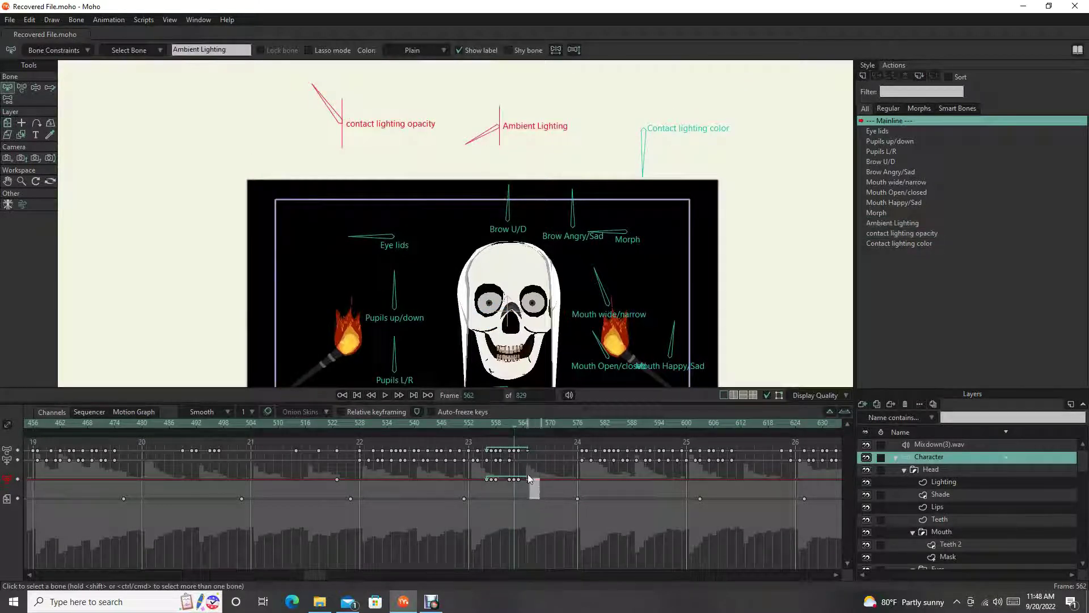
pyautogui.moveTo(529, 479); pyautogui.dragTo(546, 481)
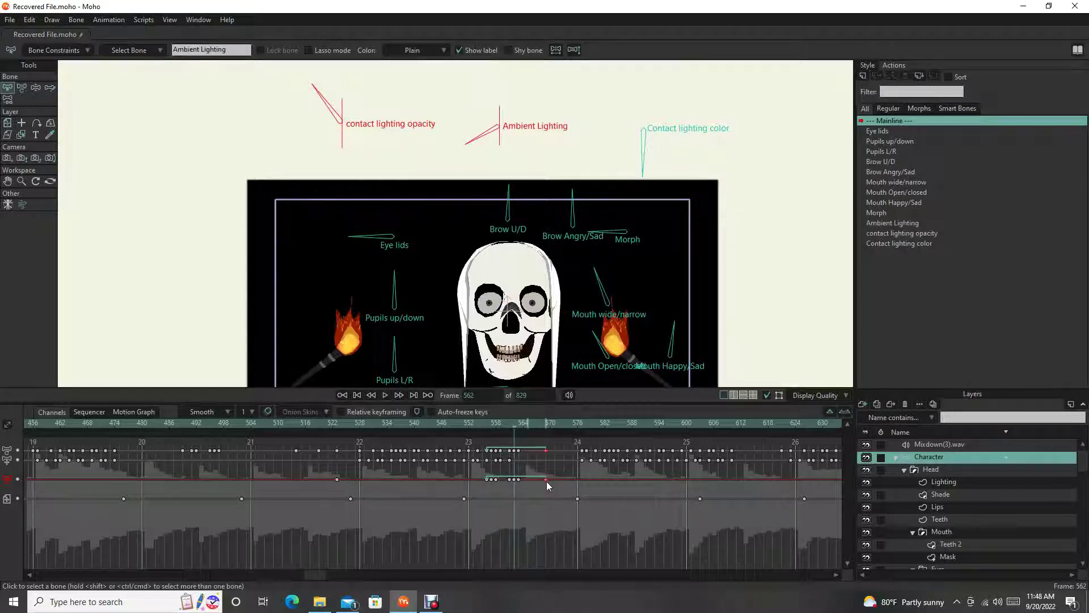
# Step: Rotate the contact lighting opacity bone to point left and slightly upward at frame 557, comparing it with frame 556
pyautogui.click(486, 424)
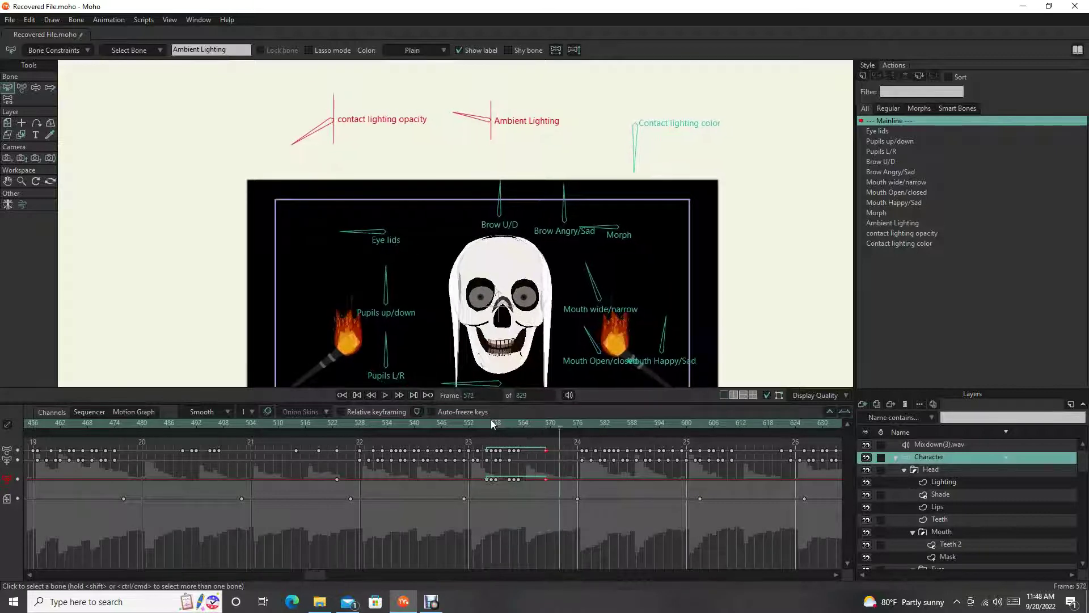
pyautogui.click(491, 423)
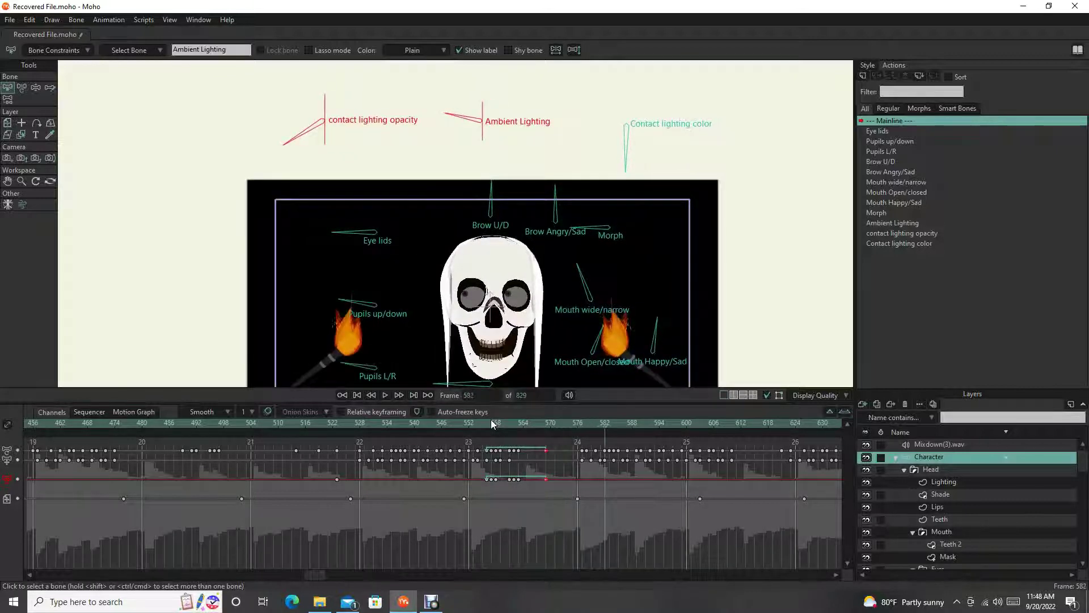
pyautogui.click(488, 424)
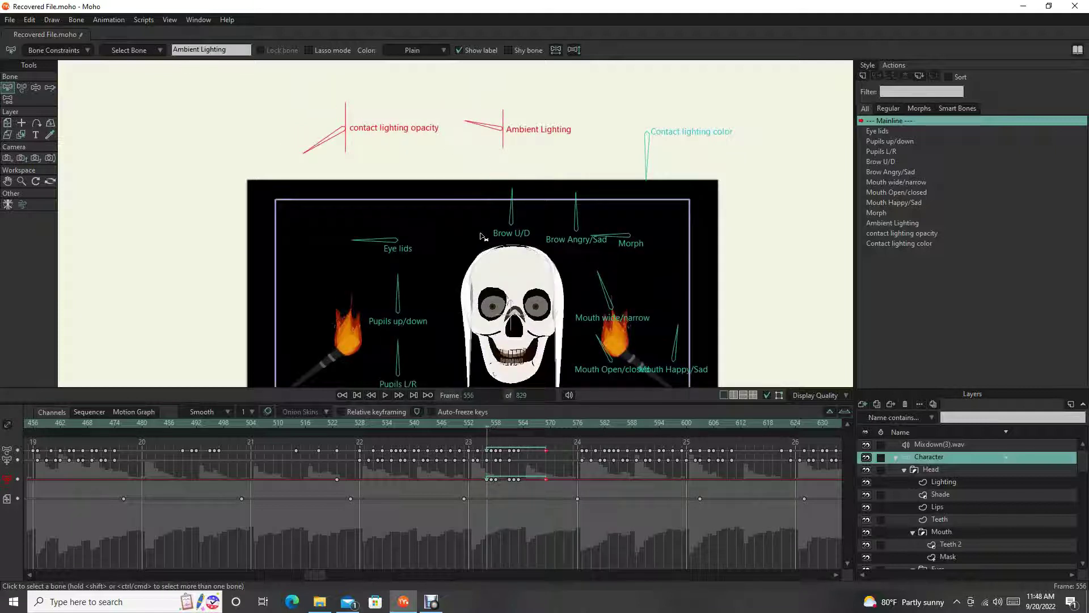
pyautogui.hotkey('ctrl', 'Right')
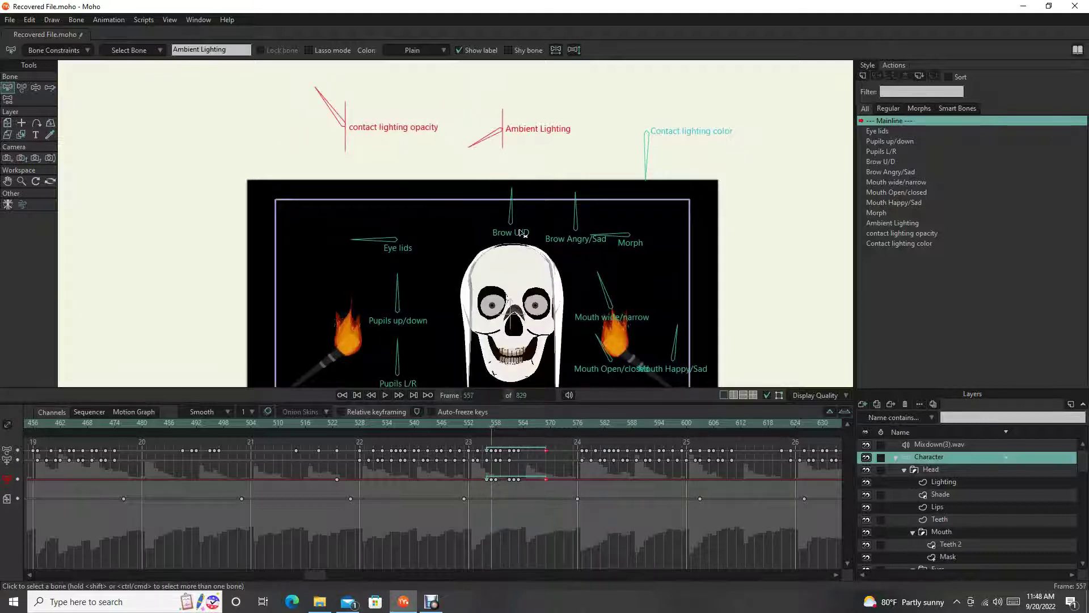
pyautogui.press('z')
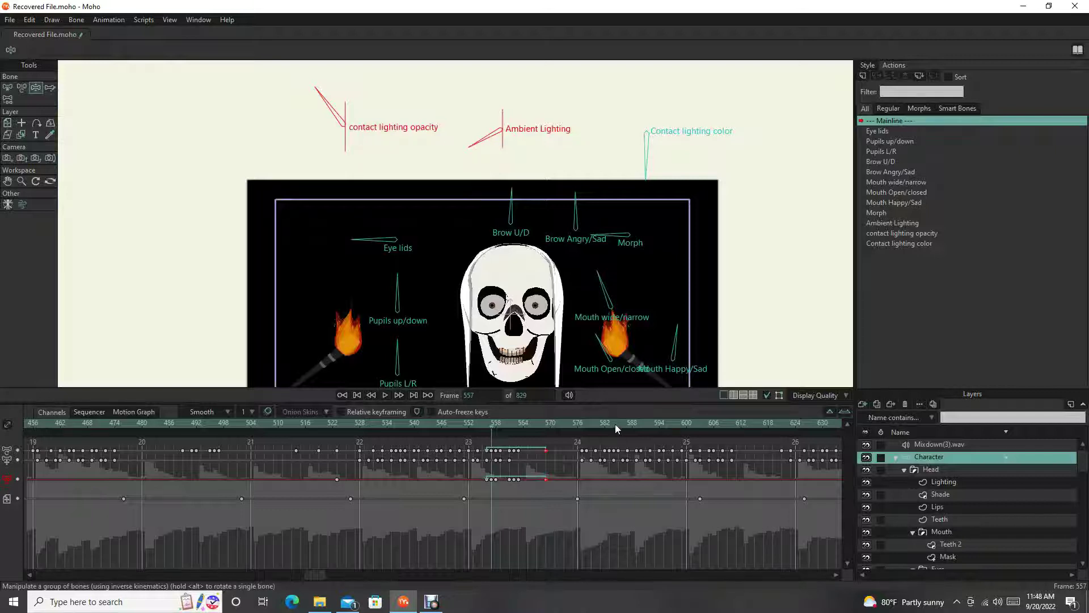
pyautogui.hotkey('ctrl', 'Left')
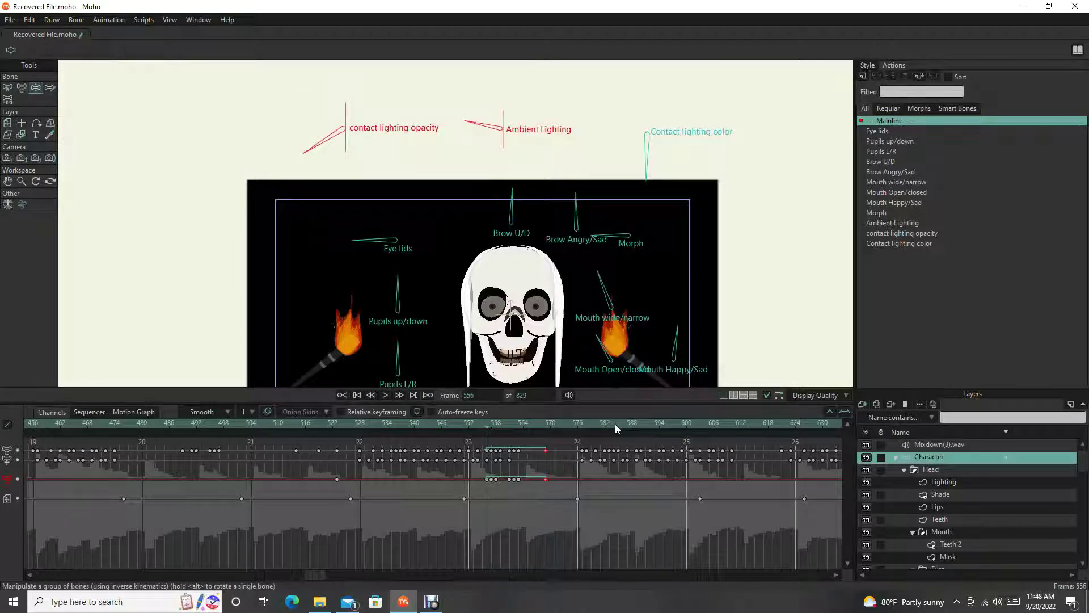
pyautogui.hotkey('ctrl', 'Right')
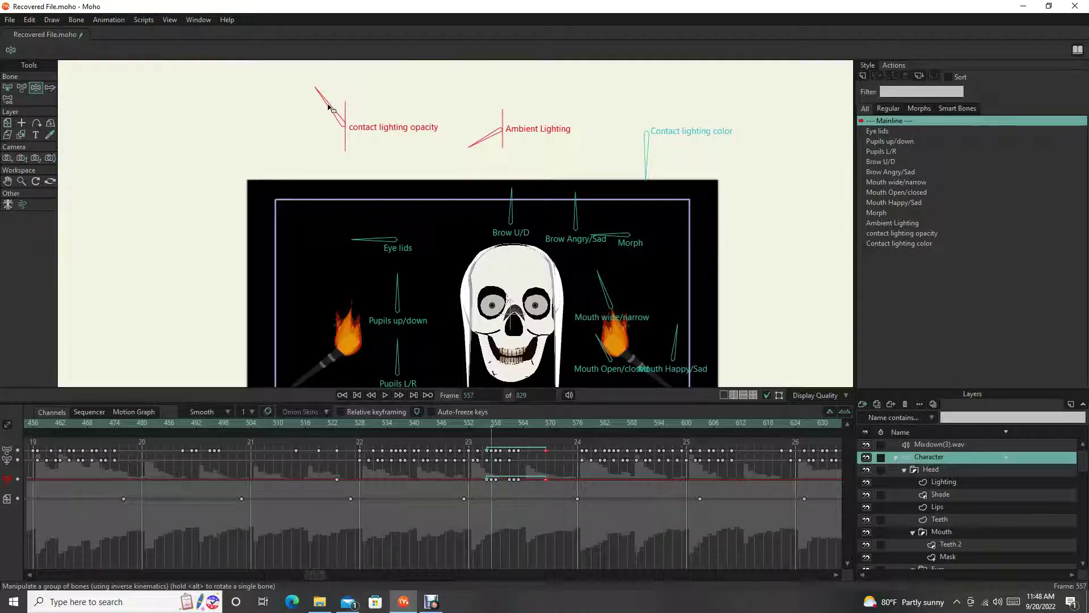
pyautogui.moveTo(331, 109); pyautogui.dragTo(329, 122)
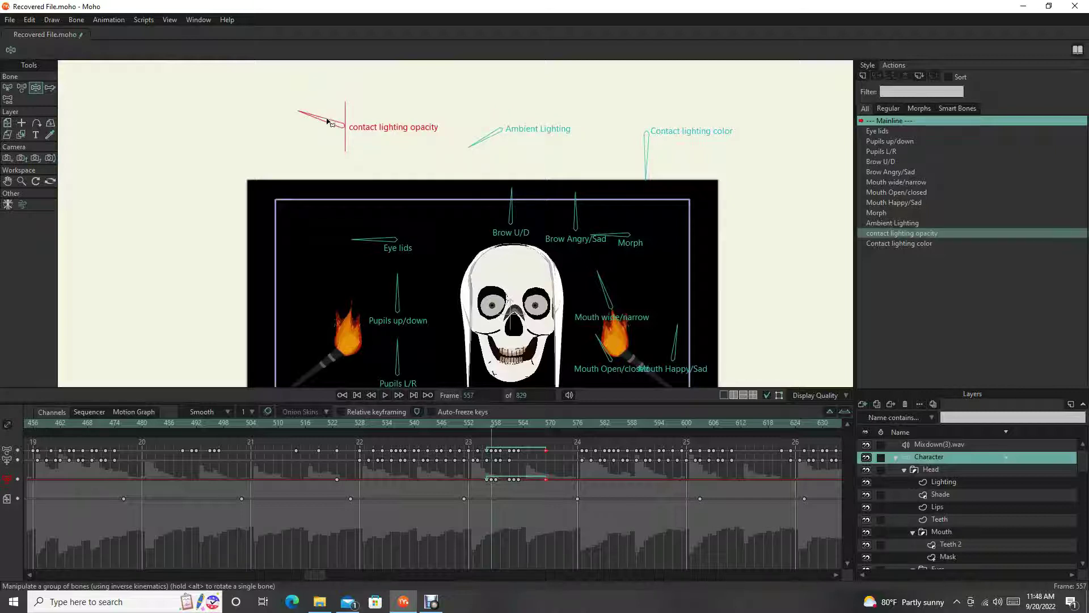
pyautogui.hotkey('ctrl', 'Left')
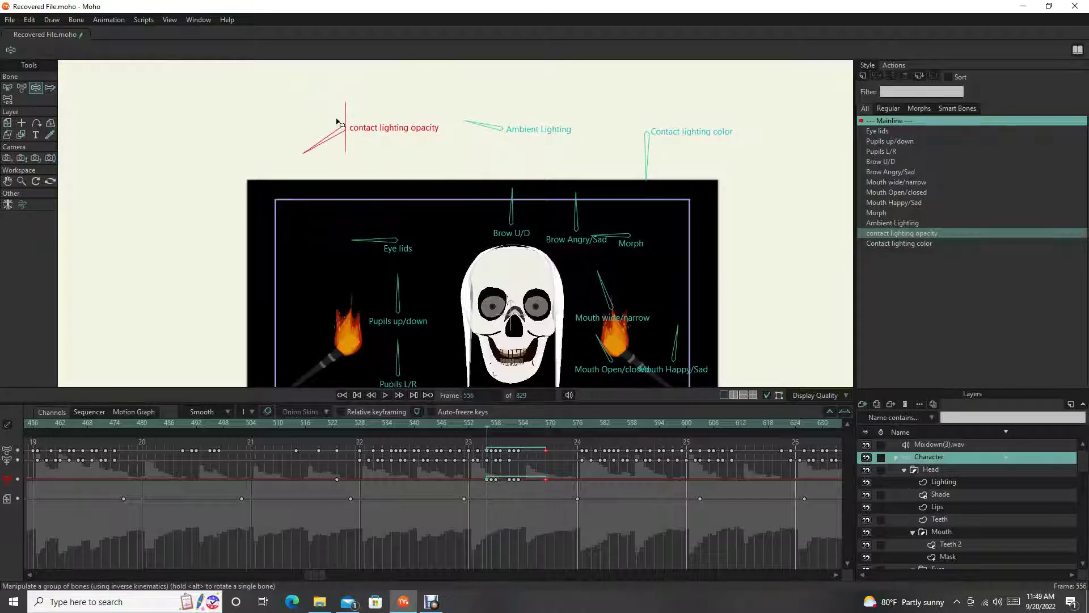
pyautogui.hotkey('ctrl', 'Right')
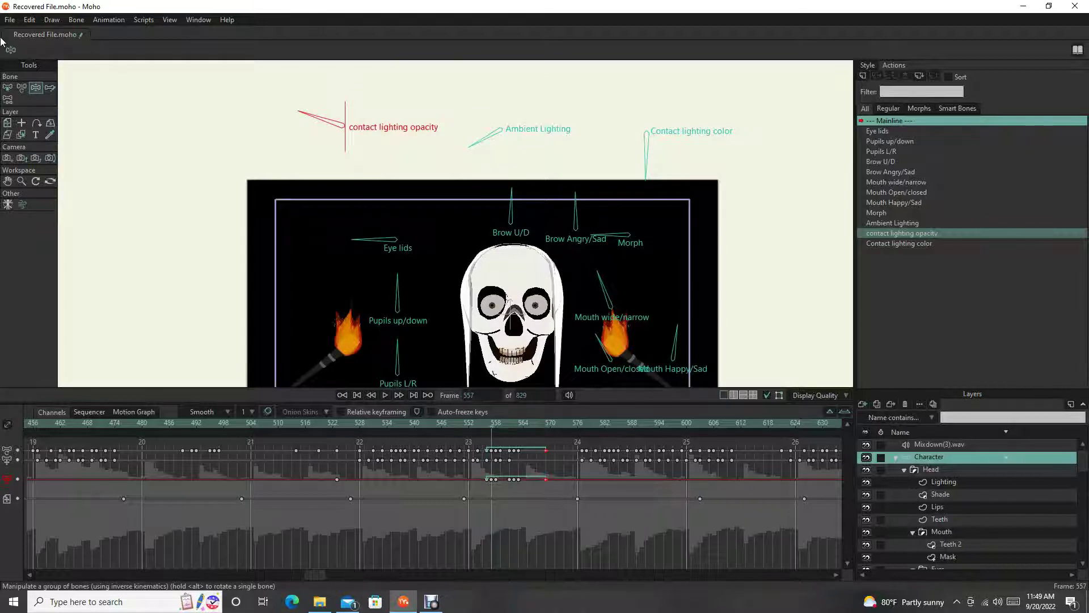
# Step: Render previews of frames 557 and 558 to compare the skull's lighting between them
pyautogui.click(10, 20)
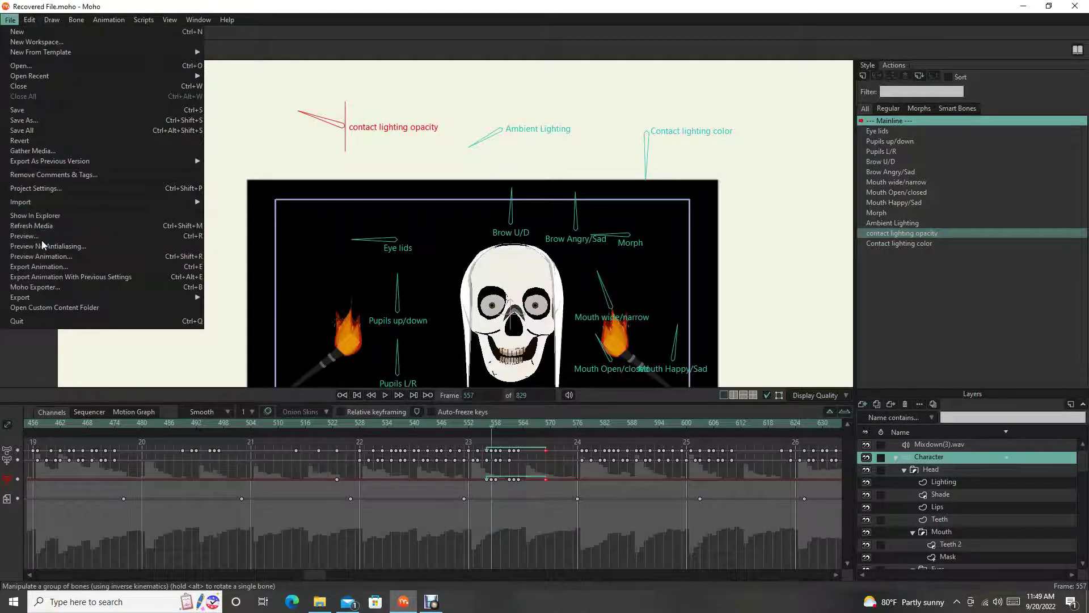
pyautogui.click(42, 240)
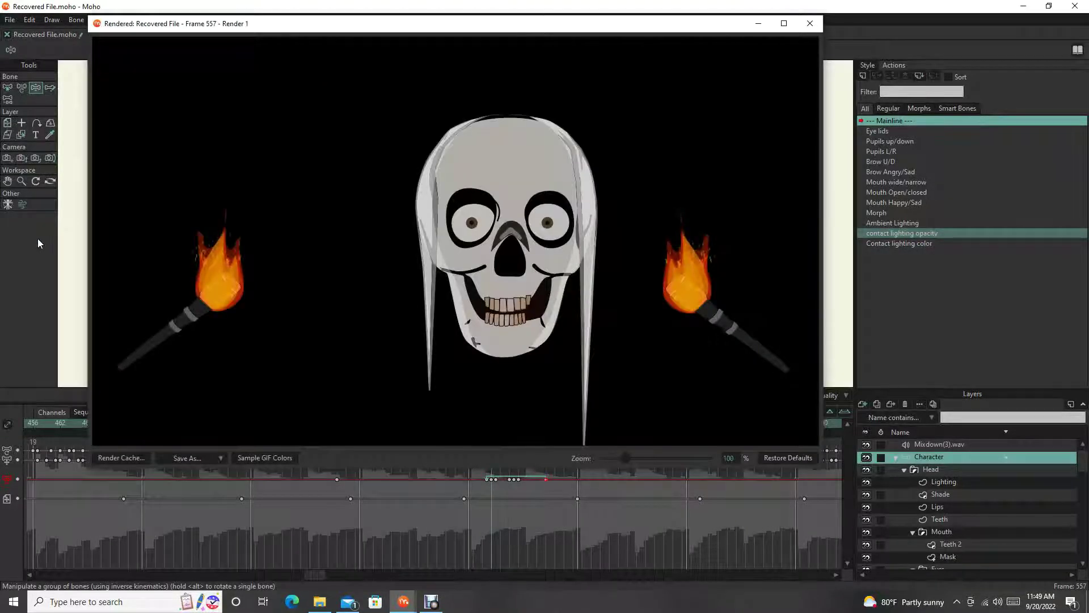
pyautogui.click(809, 23)
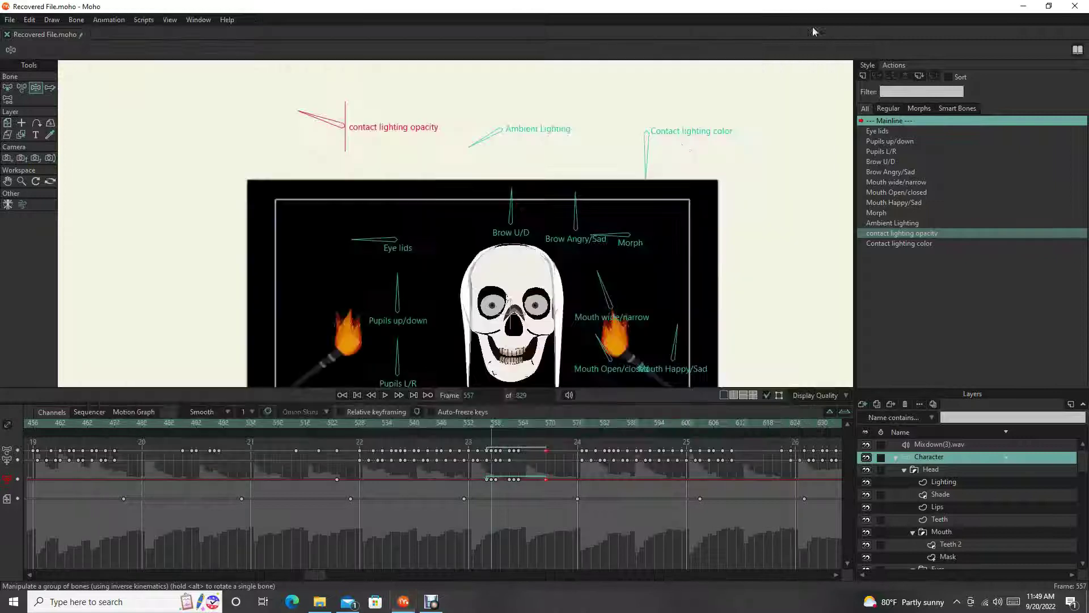
pyautogui.hotkey('ctrl', 'Right')
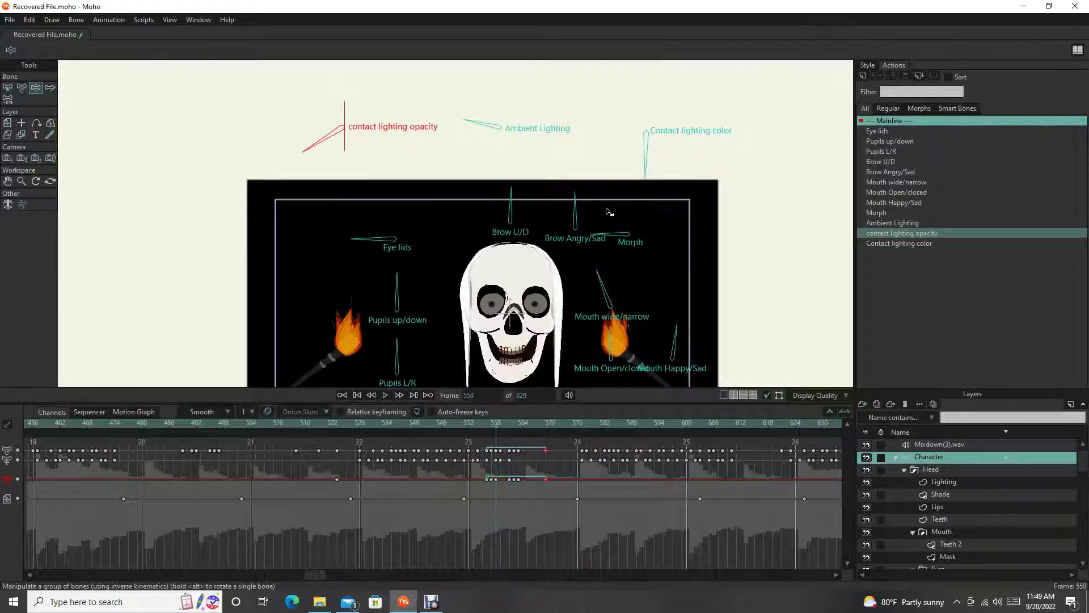
pyautogui.click(9, 19)
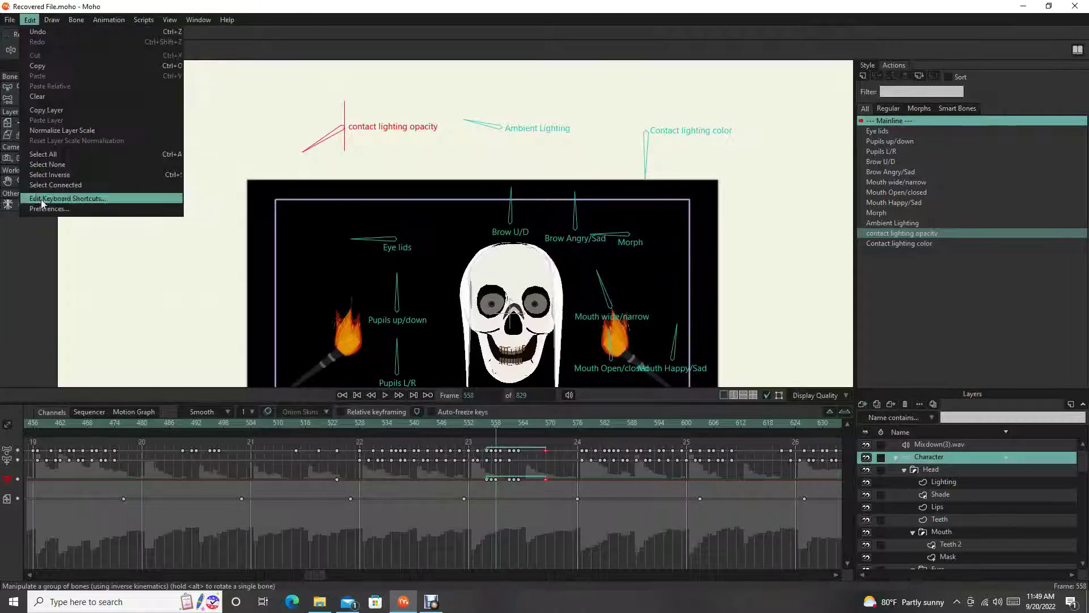
pyautogui.click(29, 19)
pyautogui.click(9, 19)
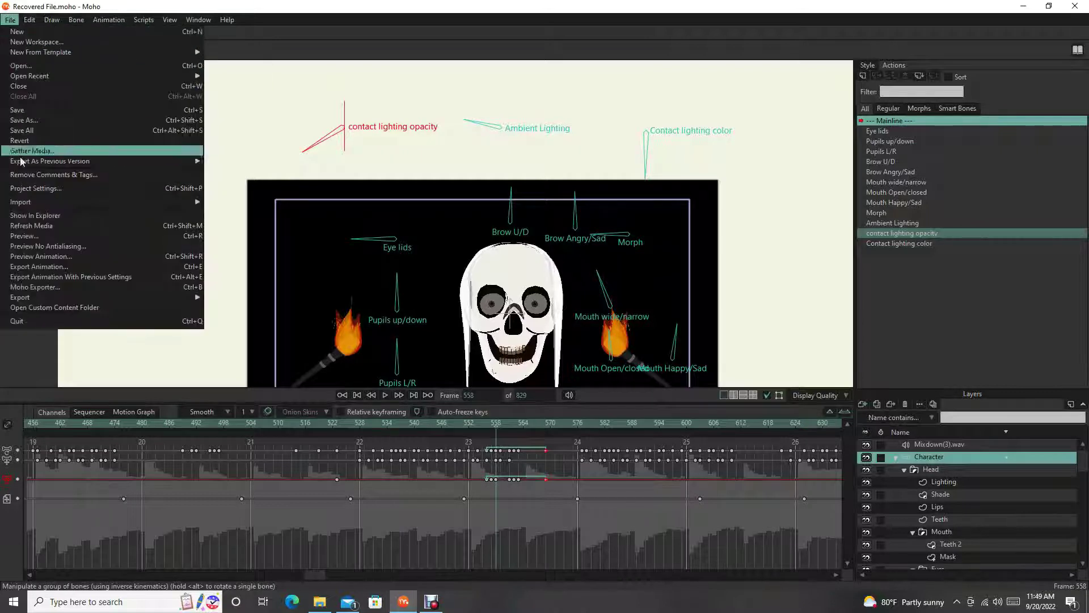
pyautogui.click(39, 238)
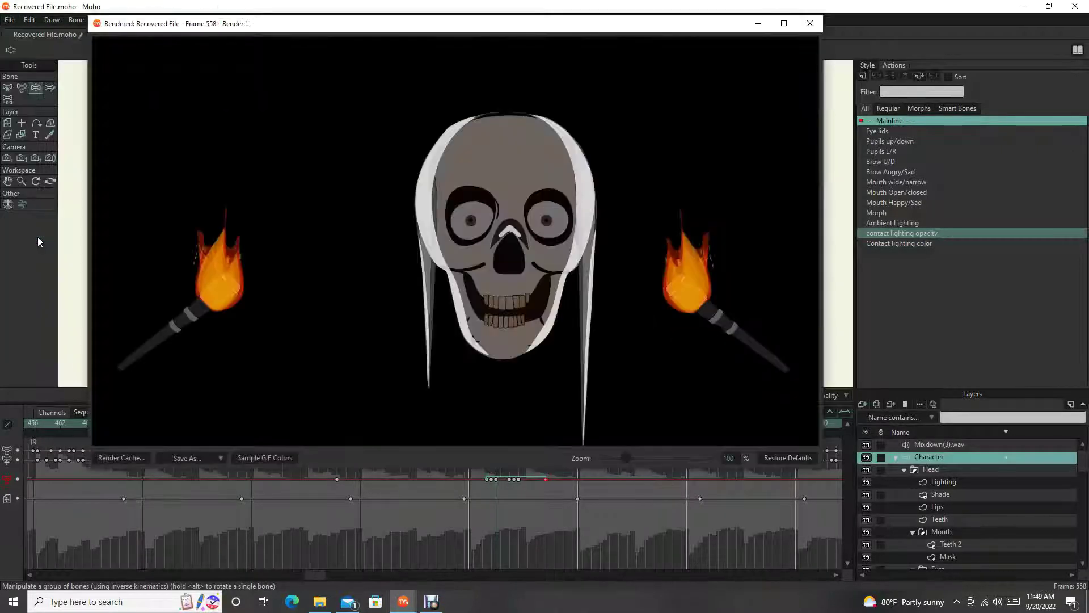
pyautogui.click(810, 24)
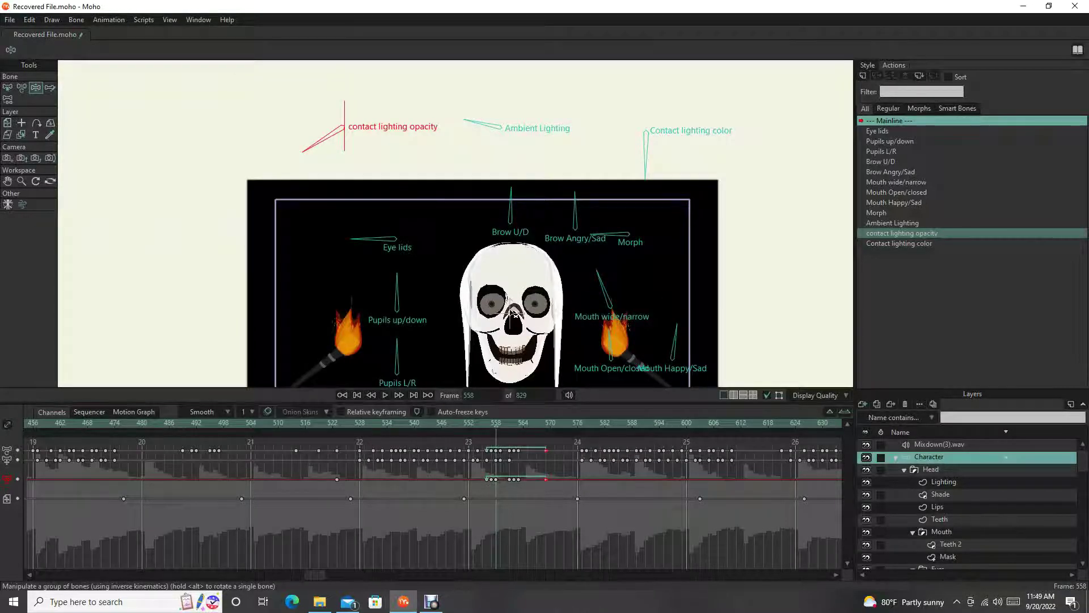
# Step: Rotate the contact lighting opacity bone to point left and slightly downward at frame 556
pyautogui.hotkey('ctrl', 'Left')
pyautogui.hotkey('ctrl', 'Right')
pyautogui.hotkey('ctrl', 'Left')
pyautogui.hotkey('ctrl', 'Left')
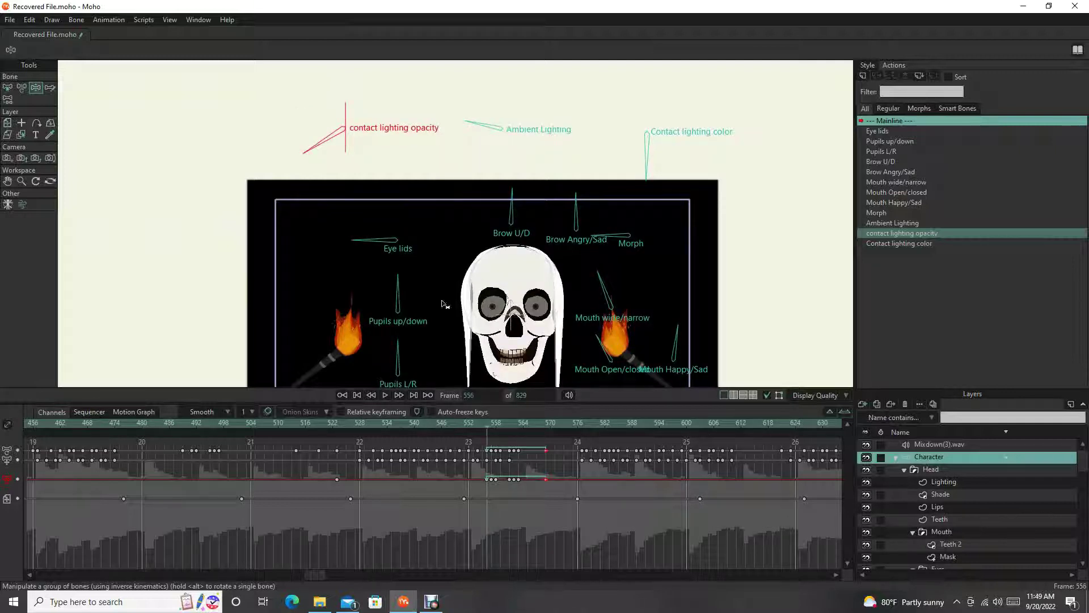
pyautogui.moveTo(327, 142); pyautogui.dragTo(326, 132)
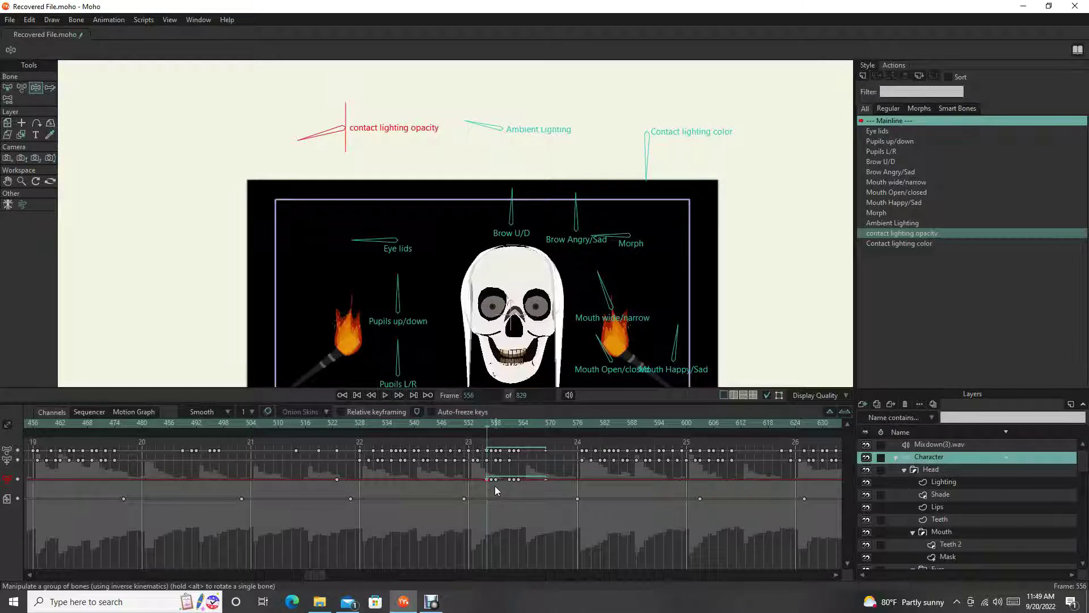
# Step: Step through the frames from 556 to 563 to review the flicker, and render a preview of frame 556
pyautogui.click(495, 486)
pyautogui.hotkey('ctrl', 'Right')
pyautogui.hotkey('ctrl', 'Right')
pyautogui.hotkey('ctrl', 'Right')
pyautogui.hotkey('ctrl', 'Right')
pyautogui.hotkey('ctrl', 'Right')
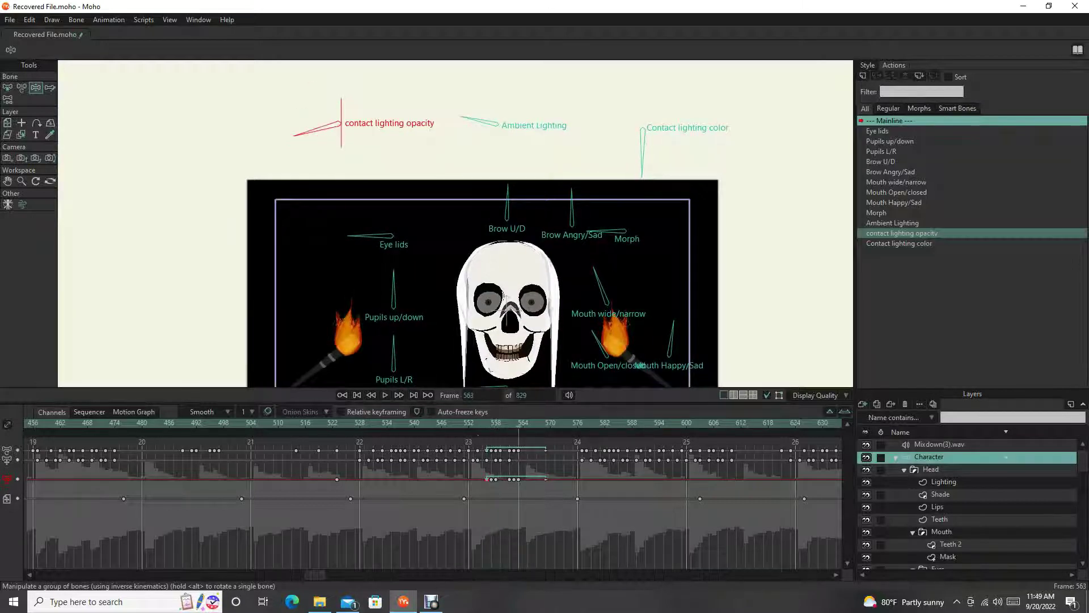
pyautogui.click(486, 422)
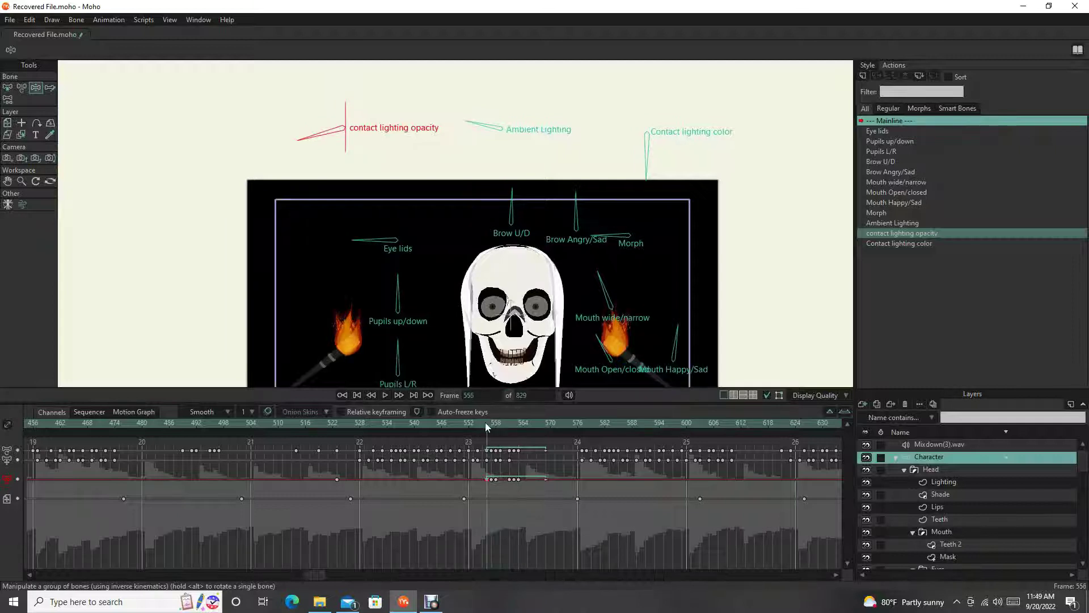
pyautogui.click(9, 20)
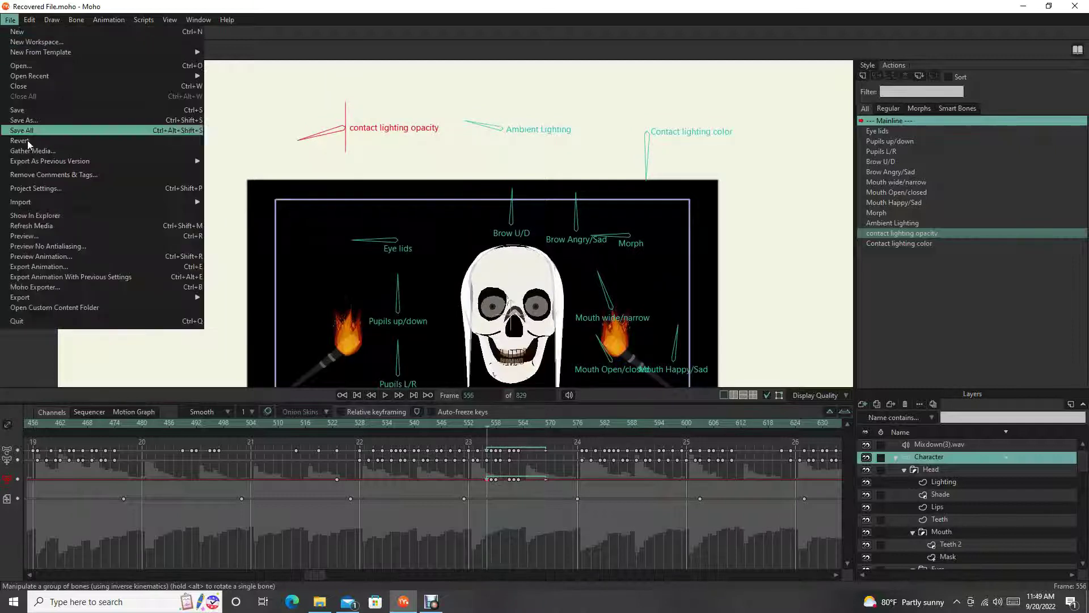
pyautogui.click(26, 238)
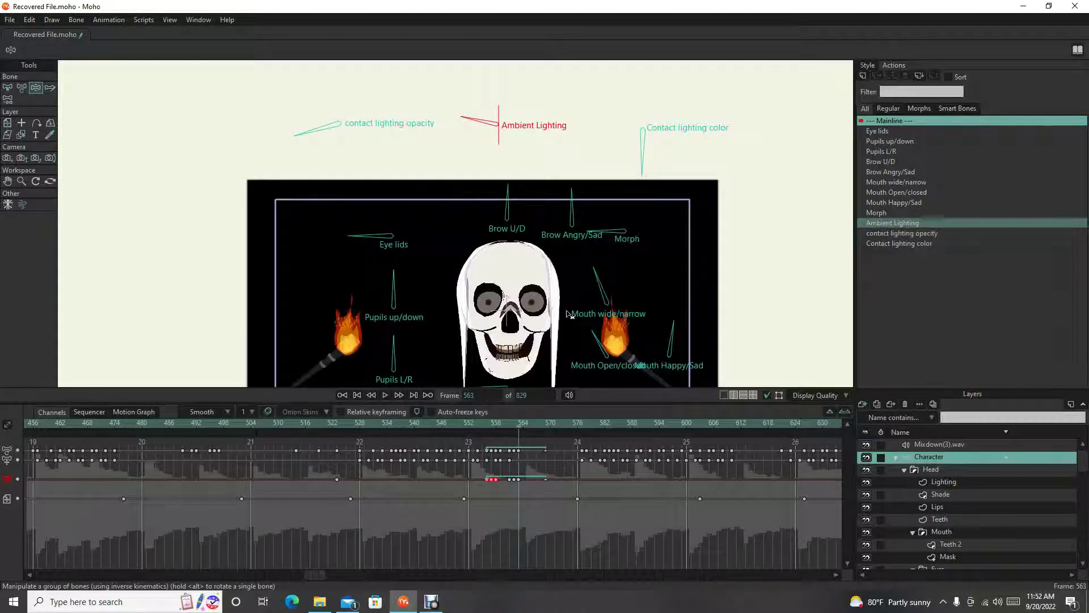
# Step: Add a vector layer directly above the Background layer and name it Torch lighting
pyautogui.scroll(1, 624, 300)
pyautogui.scroll(-2, 624, 301)
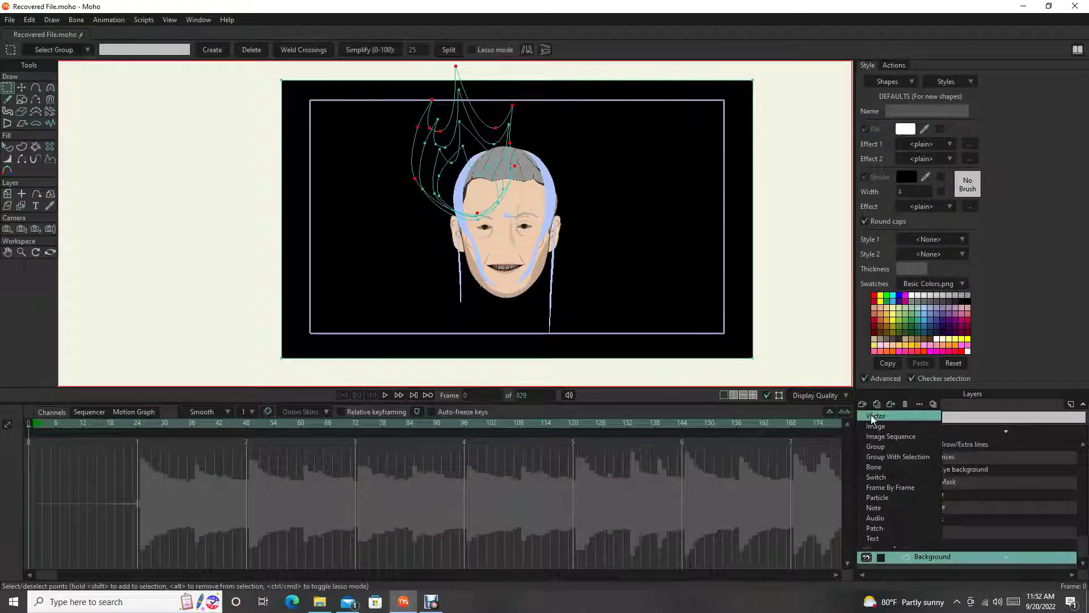
pyautogui.click(864, 405)
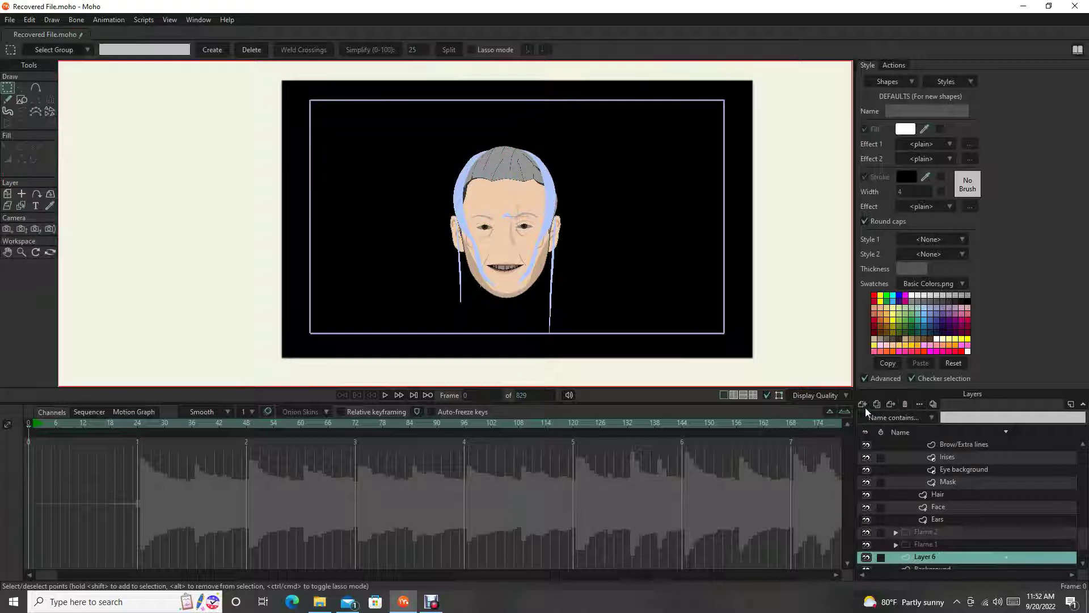
pyautogui.doubleClick(933, 559)
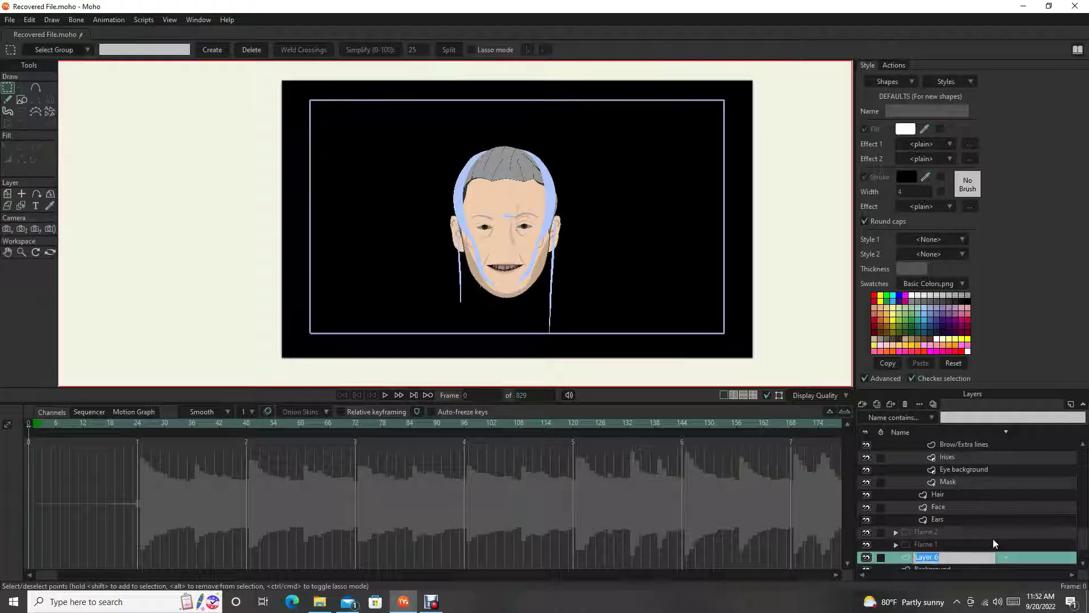
pyautogui.write('Torch lighting')
pyautogui.press('Return')
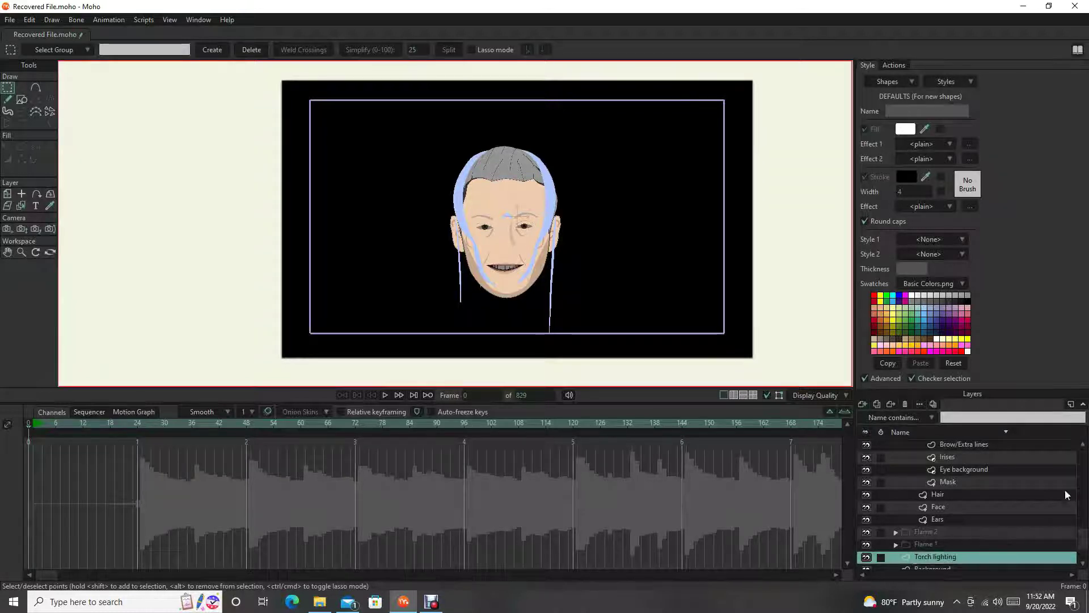
# Step: Draw a large white circle to the left of the head and place a copy of it to the right of the head
pyautogui.press('r')
pyautogui.moveTo(285, 143)
pyautogui.mouseDown()
pyautogui.moveTo(462, 316)
pyautogui.moveTo(382, 246)
pyautogui.moveTo(699, 275)
pyautogui.moveTo(650, 297)
pyautogui.mouseUp()
pyautogui.press('t')
pyautogui.hotkey('ctrl', 'c')
pyautogui.hotkey('ctrl', 'v')
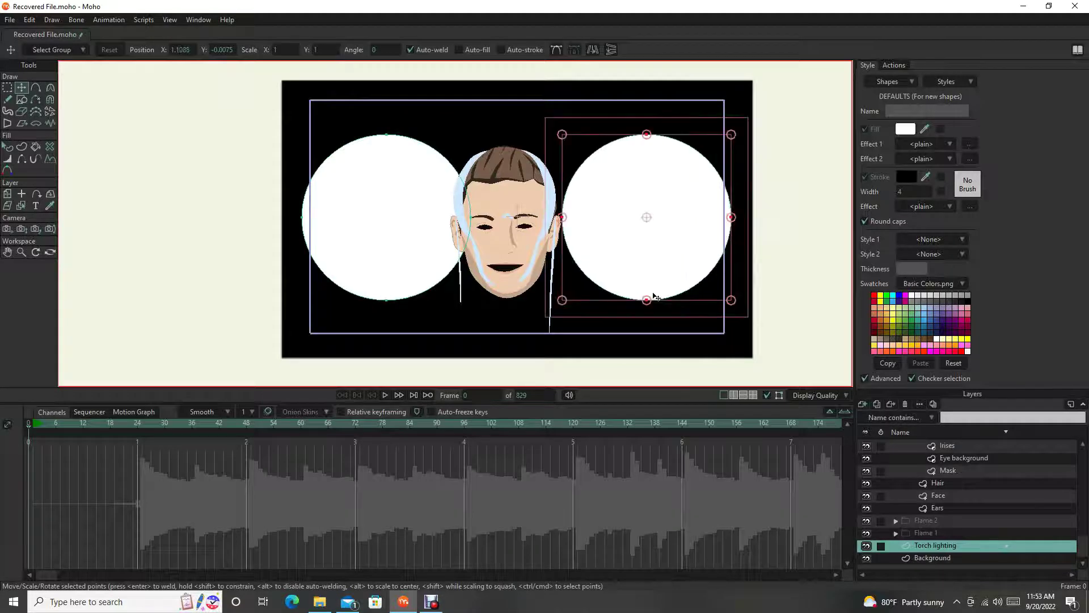
# Step: Apply the Soft Edge effect to the fill of the two circles and render a preview of frame 0
pyautogui.click(384, 214)
pyautogui.press('q')
pyautogui.click(951, 144)
pyautogui.click(969, 180)
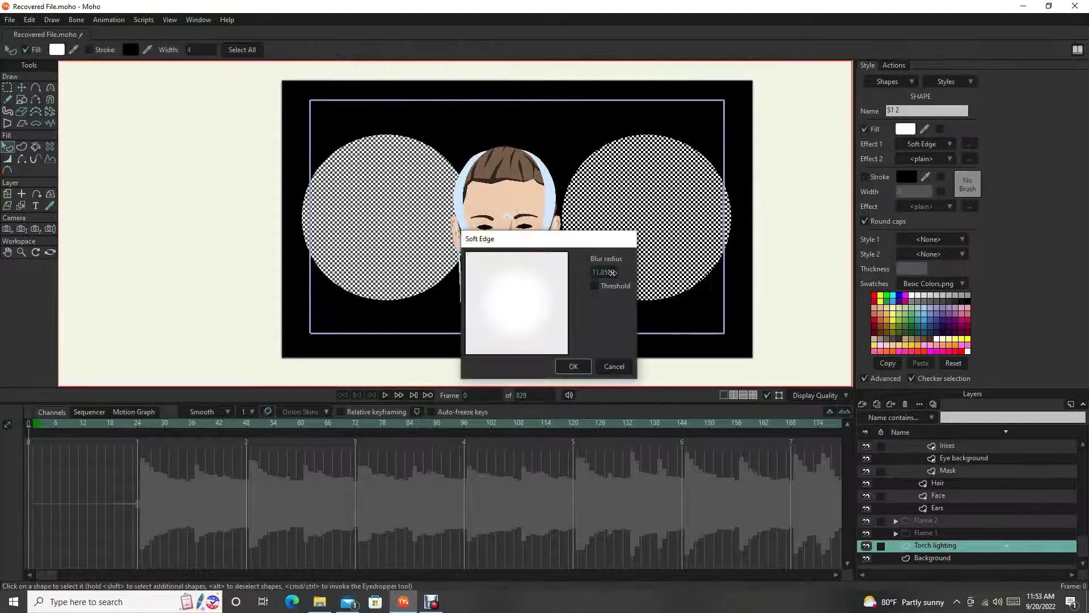
pyautogui.click(574, 365)
pyautogui.hotkey('ctrl', 'r')
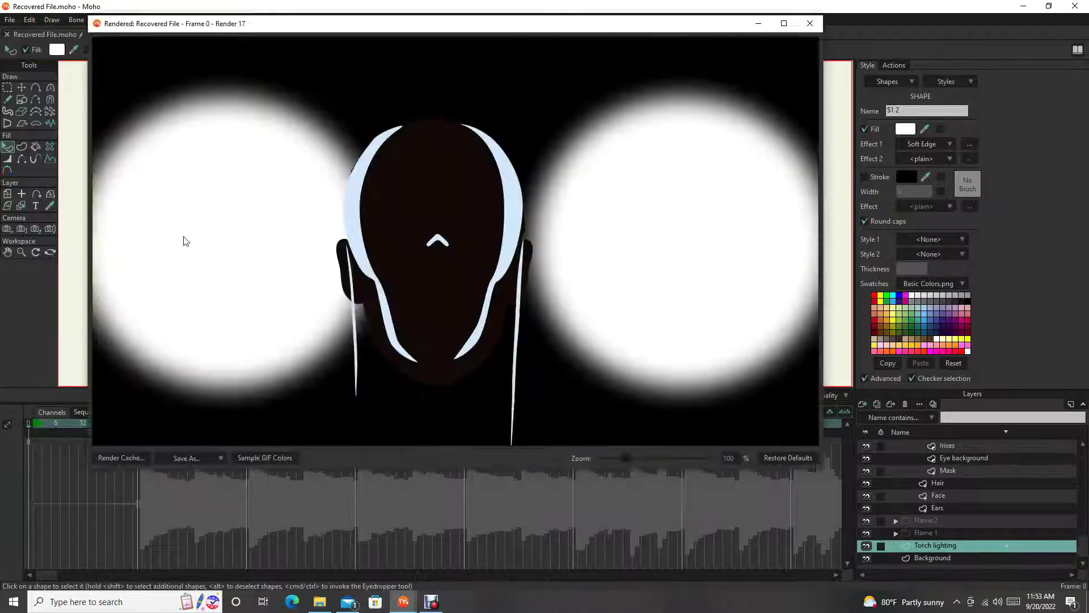
# Step: Increase the blur radius of the circles' Soft Edge effect and check it in a rendered preview
pyautogui.click(810, 23)
pyautogui.click(969, 144)
pyautogui.click(569, 364)
pyautogui.hotkey('ctrl', 'r')
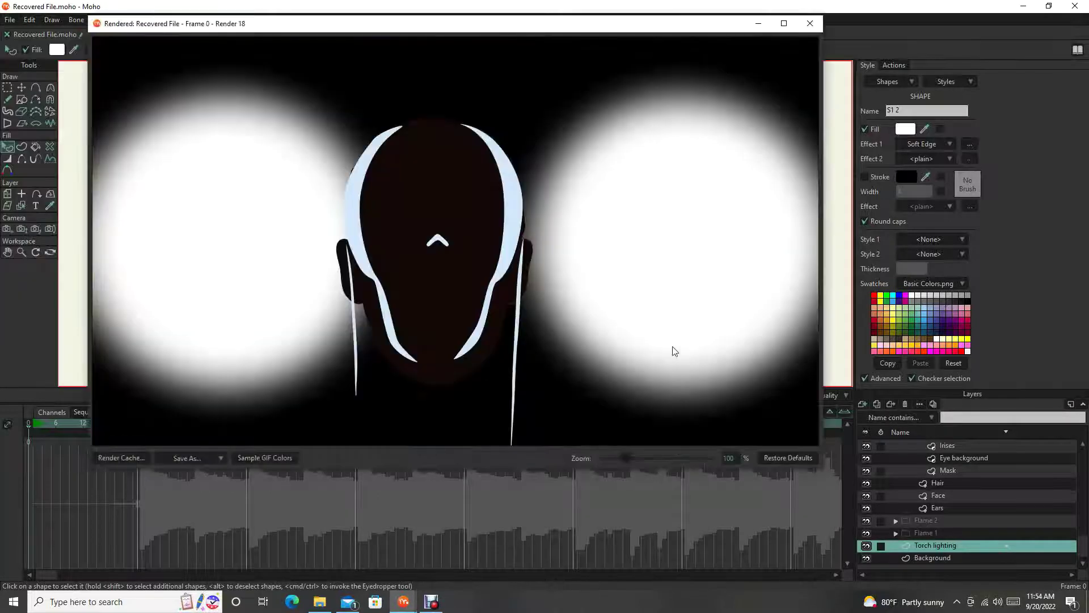
pyautogui.click(810, 23)
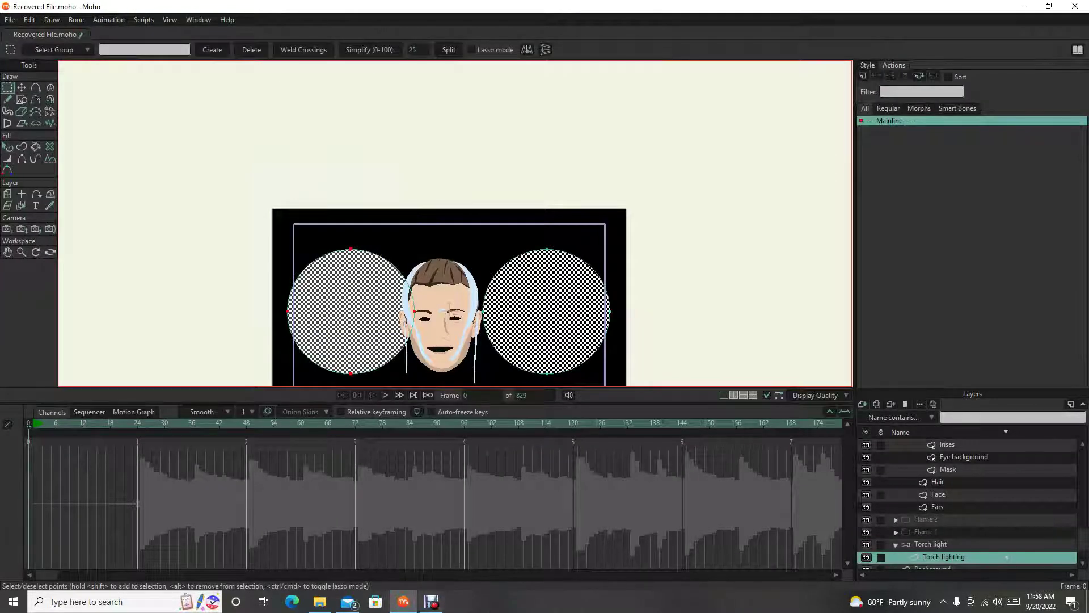
pyautogui.scroll(-1, 970, 505)
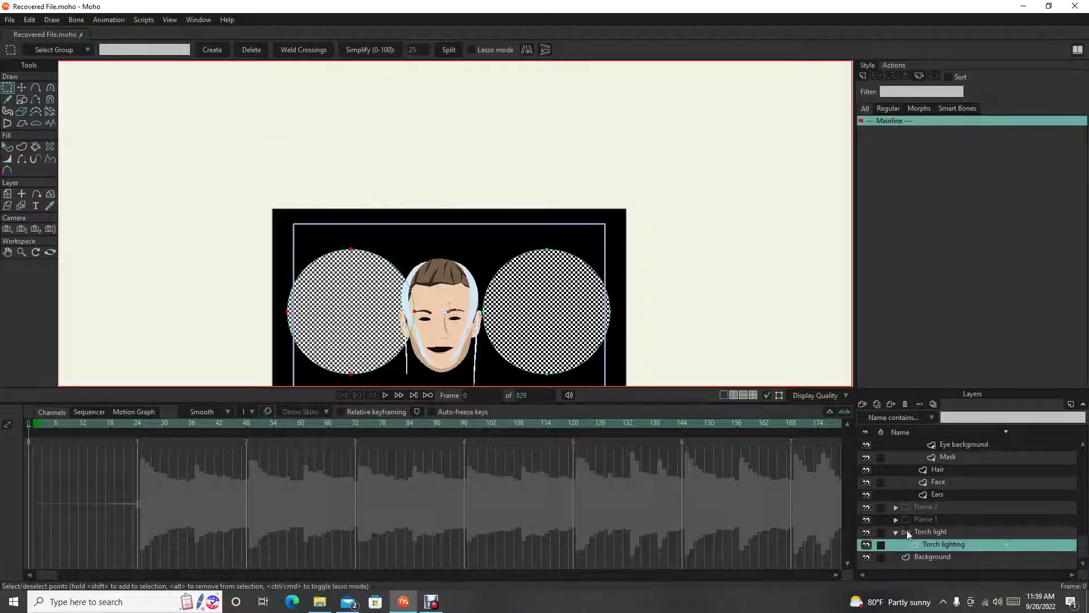
pyautogui.scroll(3, 446, 280)
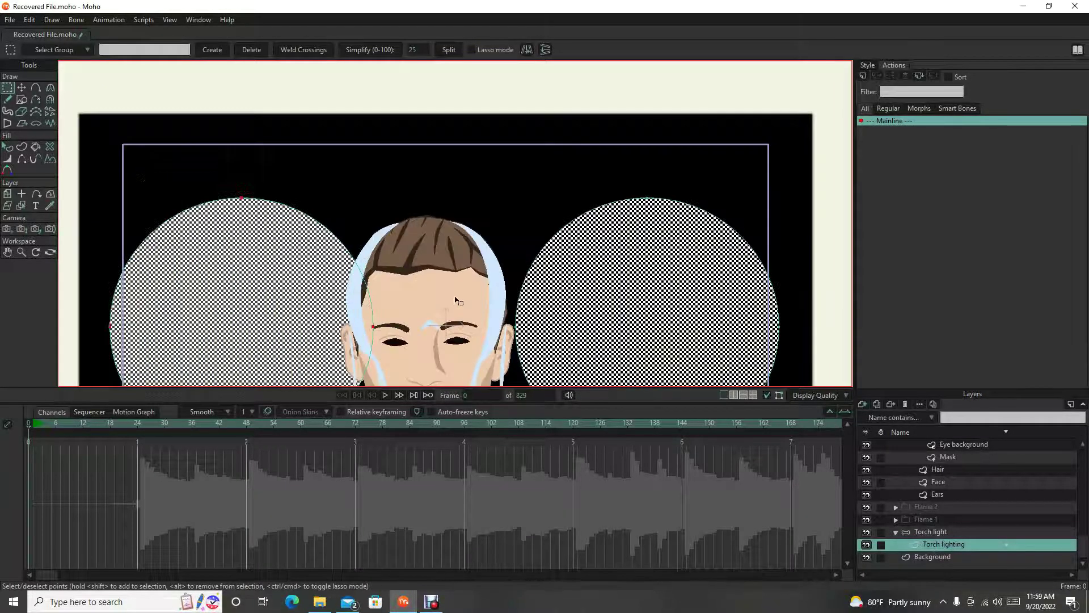
# Step: Add a vertical bone above the canvas in the Torch light bone layer and name it Torch light opacity
pyautogui.scroll(-2, 446, 280)
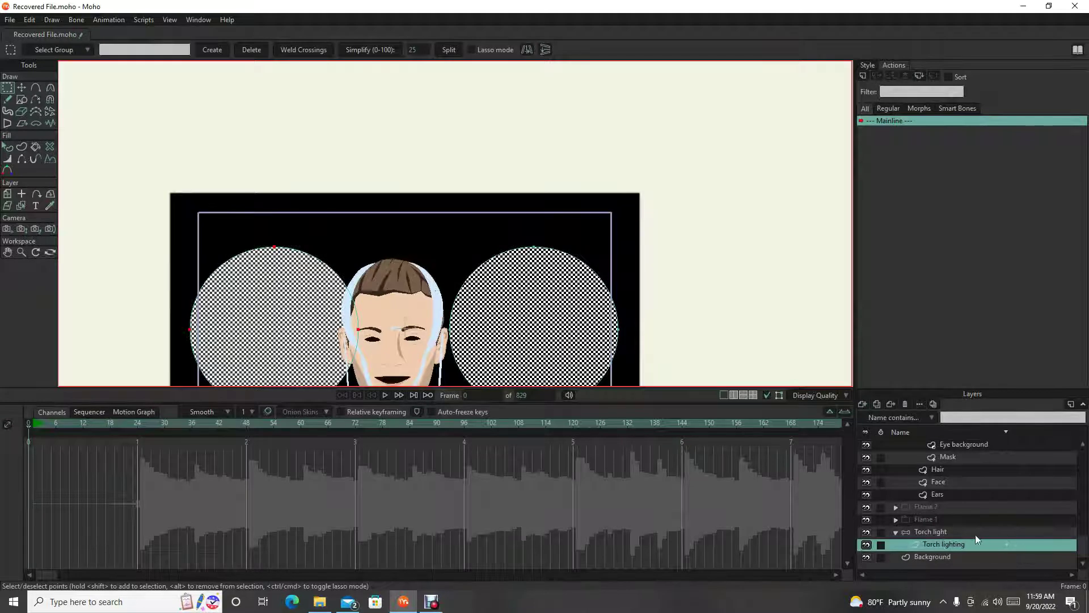
pyautogui.click(975, 535)
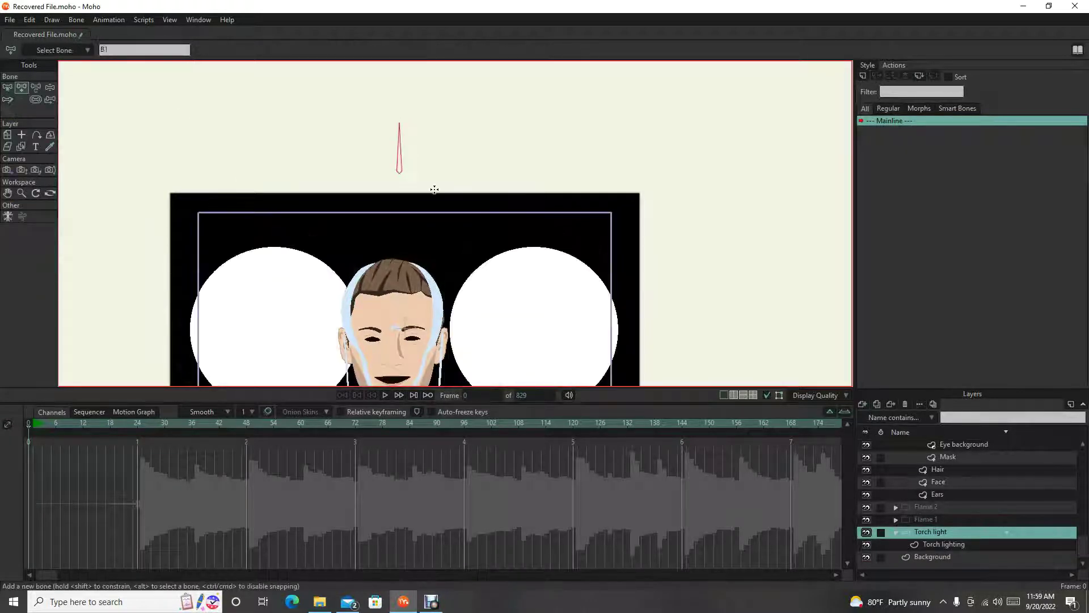
pyautogui.click(144, 49)
pyautogui.write('Torch light op')
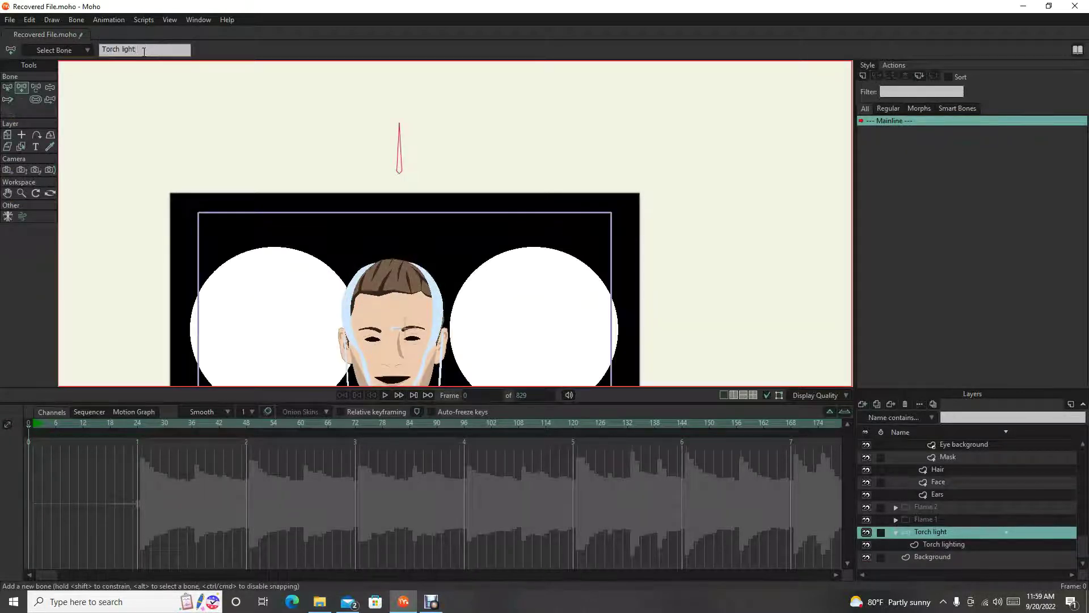
pyautogui.press('Return')
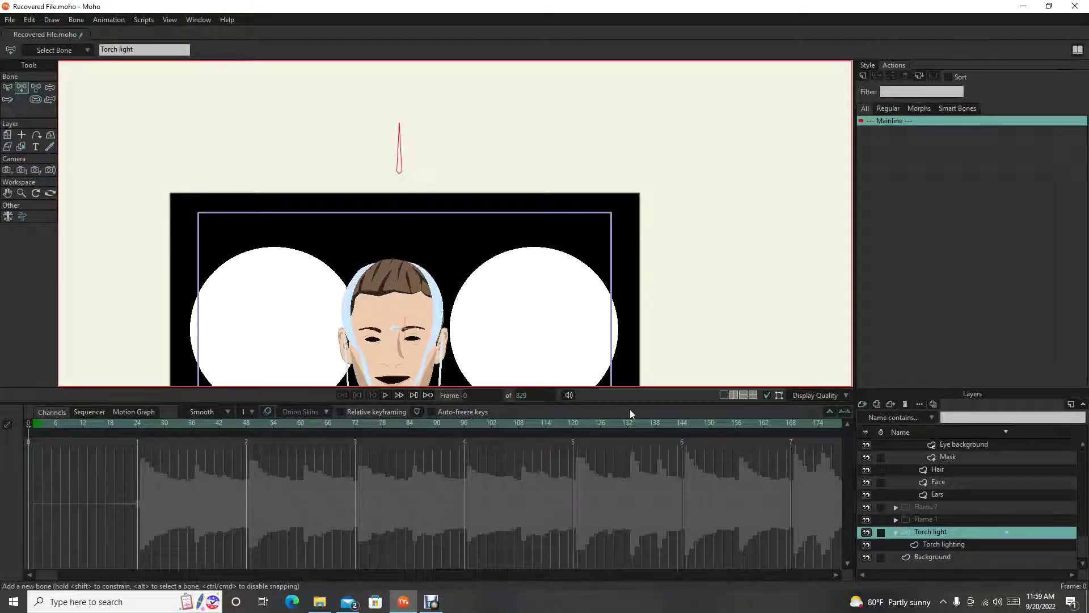
pyautogui.click(942, 543)
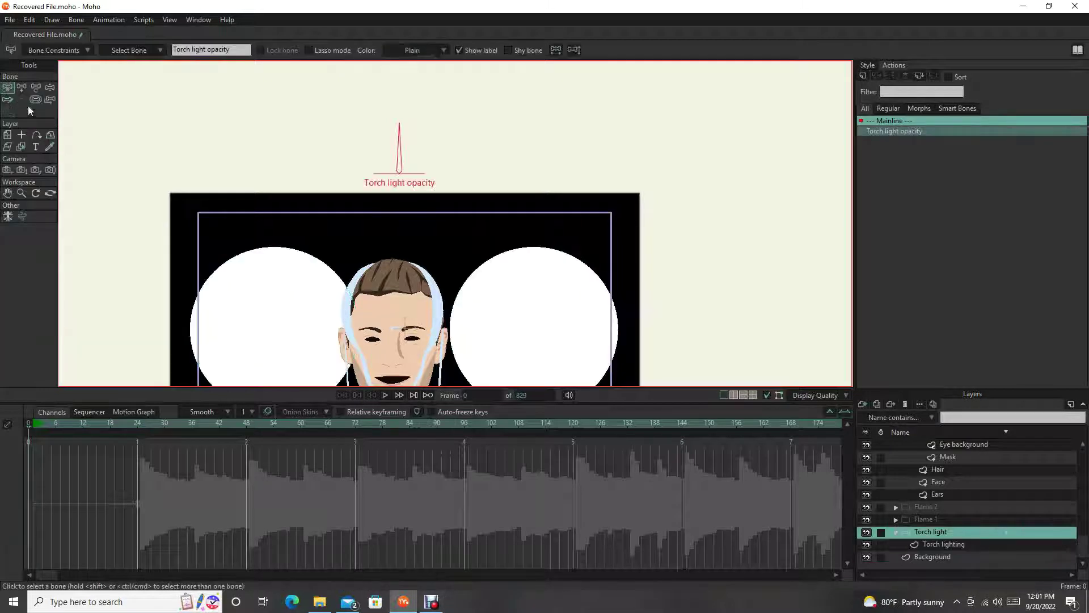
# Step: Draw a second vertical bone beside the Torch light opacity bone and name it Torch light color
pyautogui.click(21, 87)
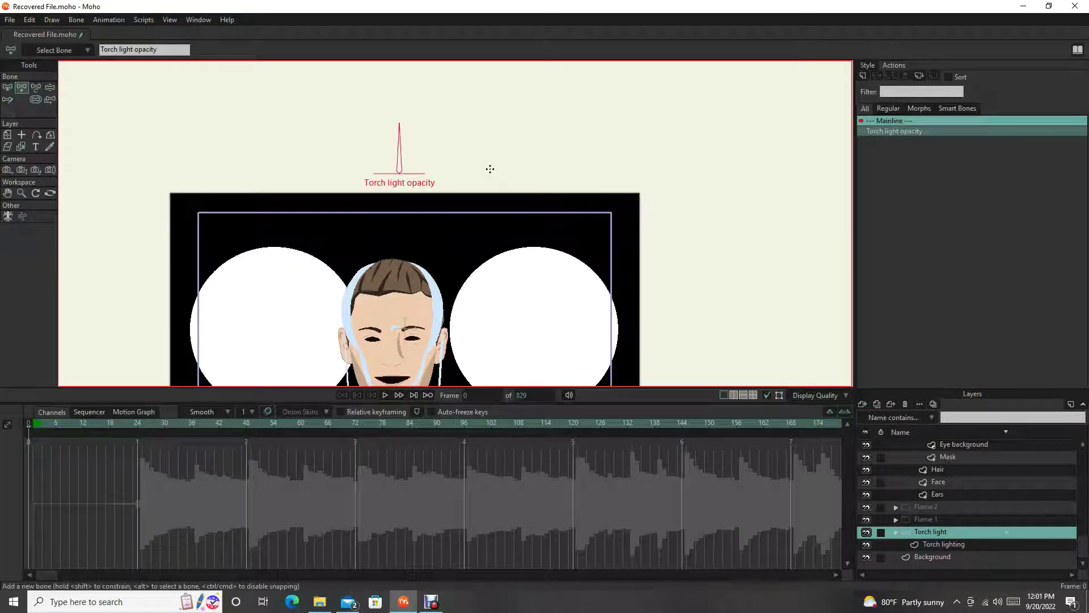
pyautogui.moveTo(488, 168); pyautogui.dragTo(490, 120)
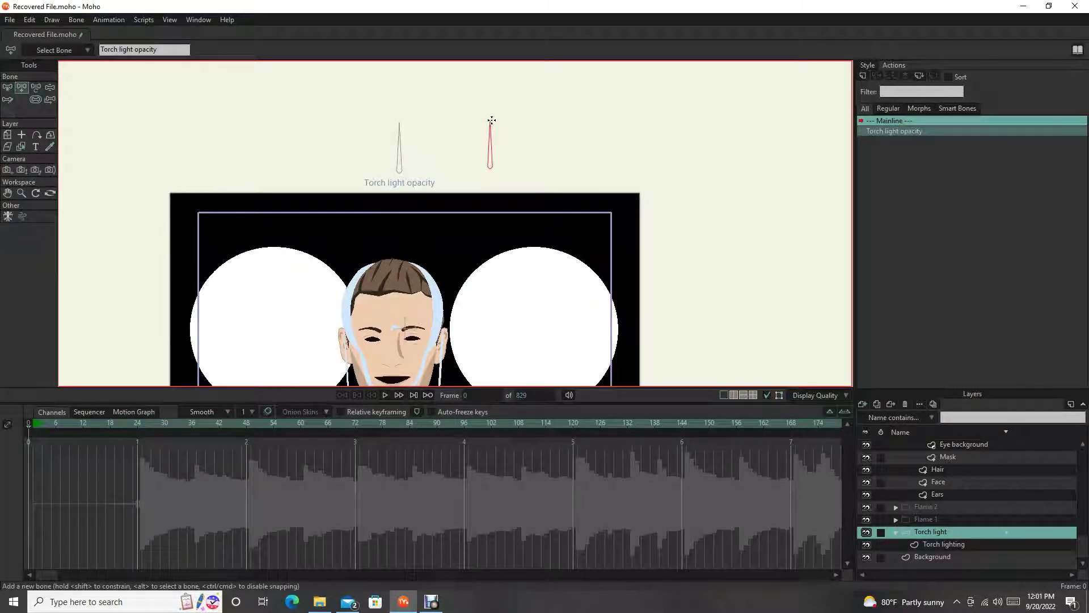
pyautogui.doubleClick(122, 50)
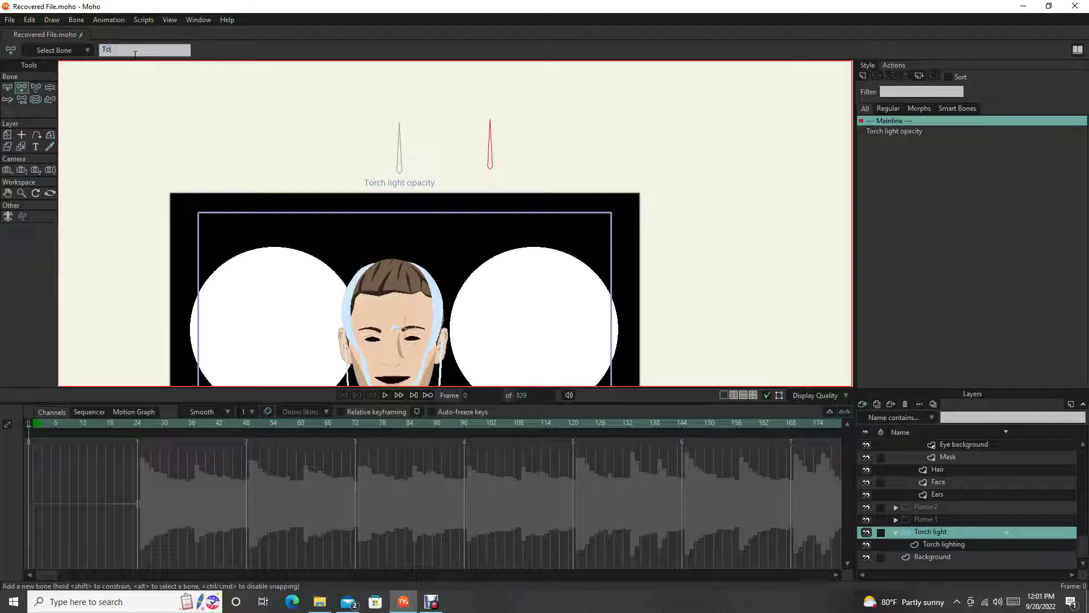
pyautogui.write('Torch light')
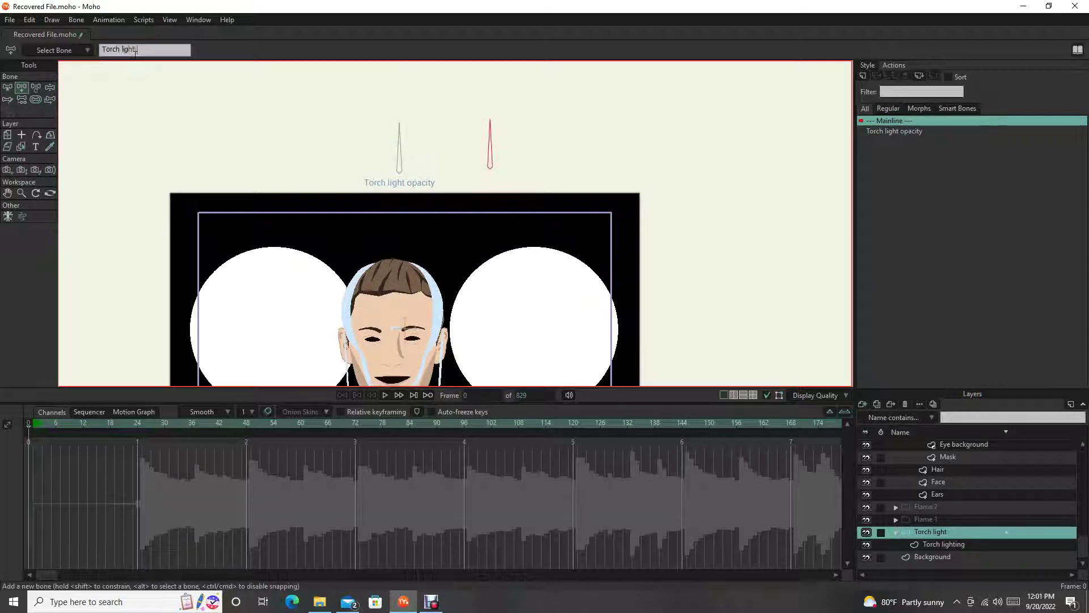
pyautogui.write(' color')
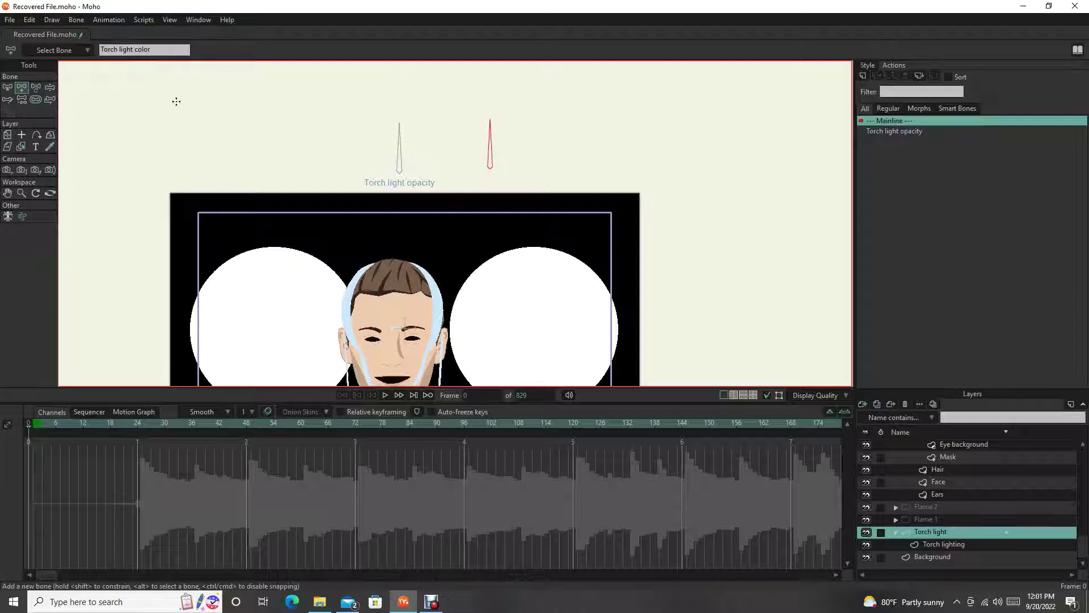
# Step: Make the Torch light color bone a smart bone dial from -90 to 90 degrees over 100 frames
pyautogui.write('z')
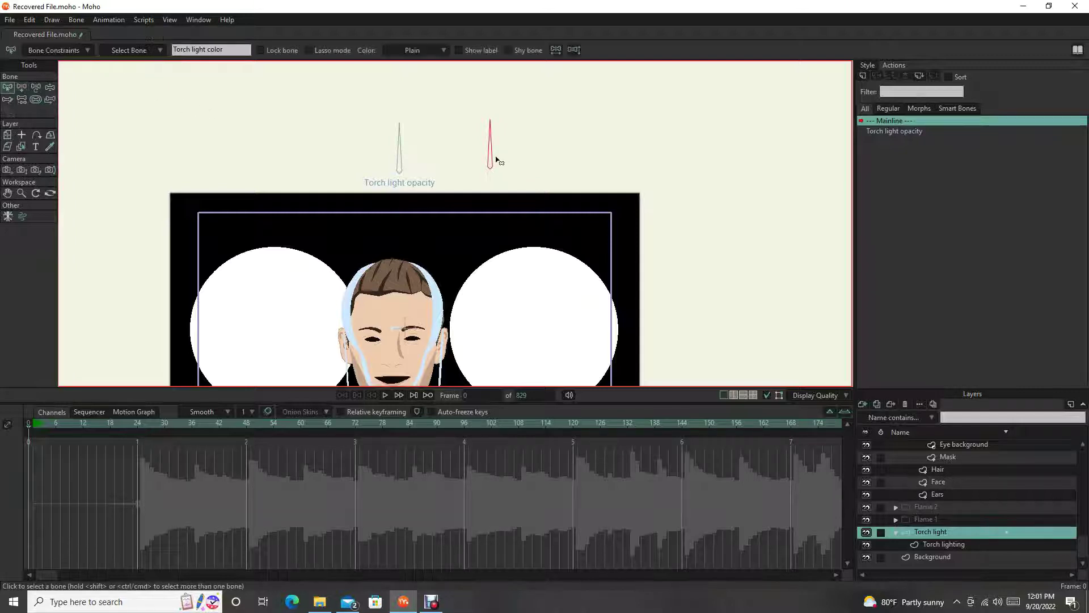
pyautogui.click(76, 19)
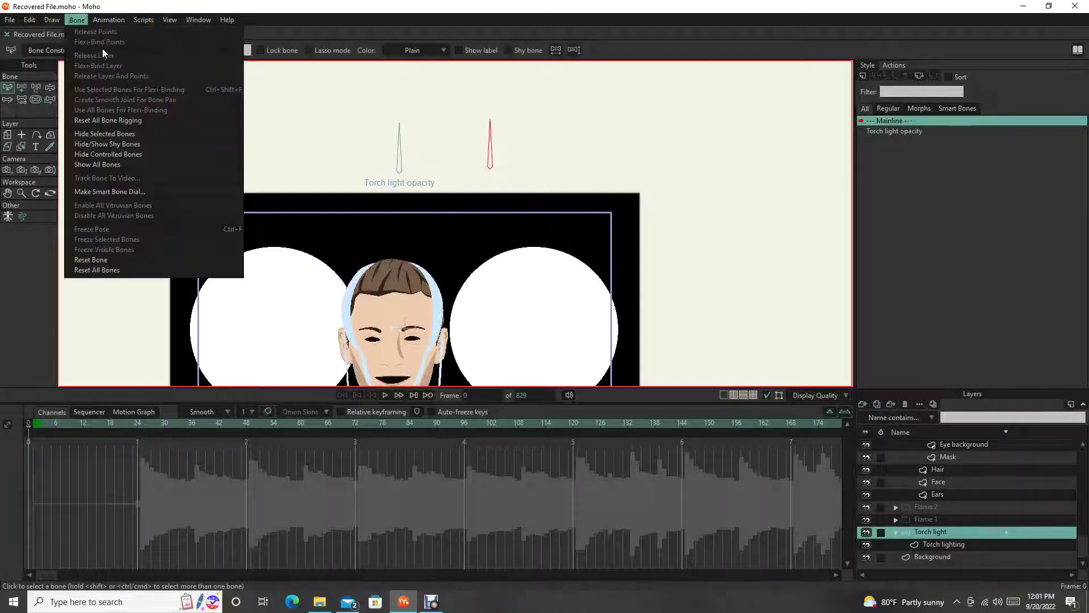
pyautogui.click(136, 192)
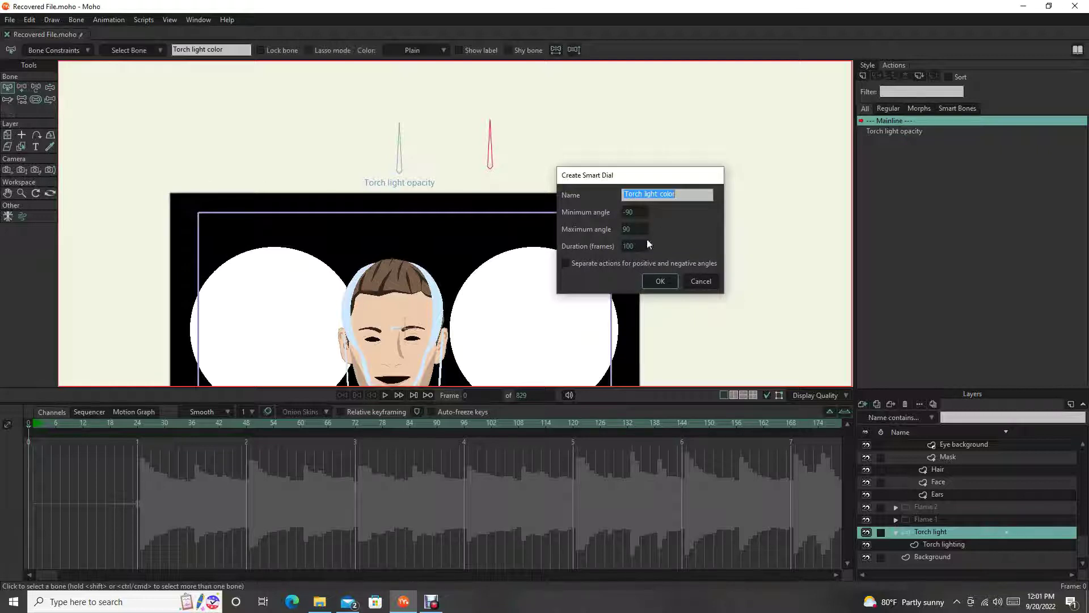
pyautogui.click(661, 284)
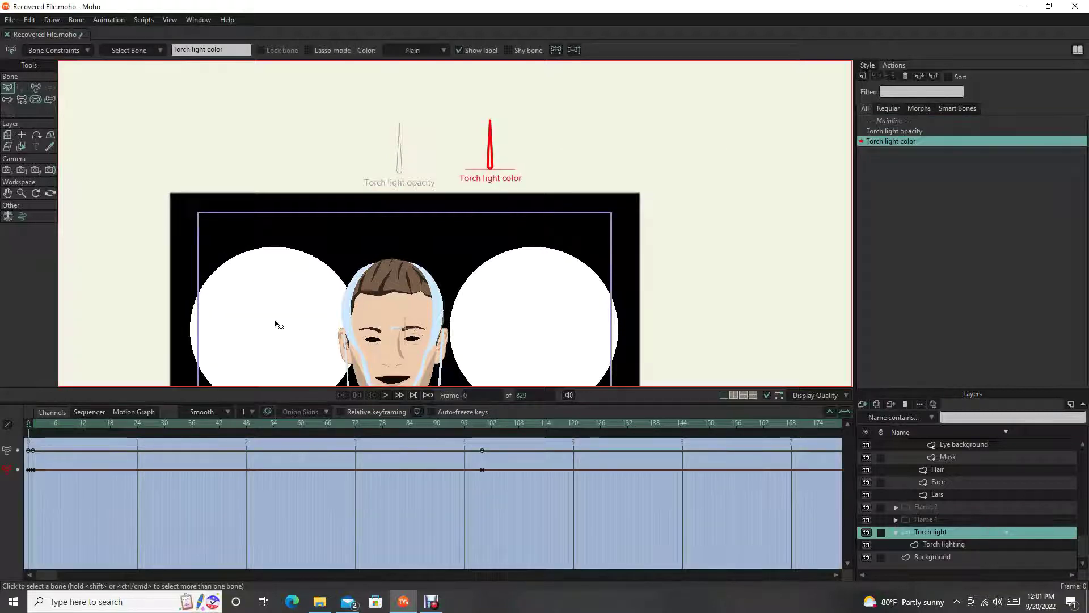
# Step: Set the fill of both Torch lighting circles to light orange at frame 0 of the Torch light color action
pyautogui.click(1008, 546)
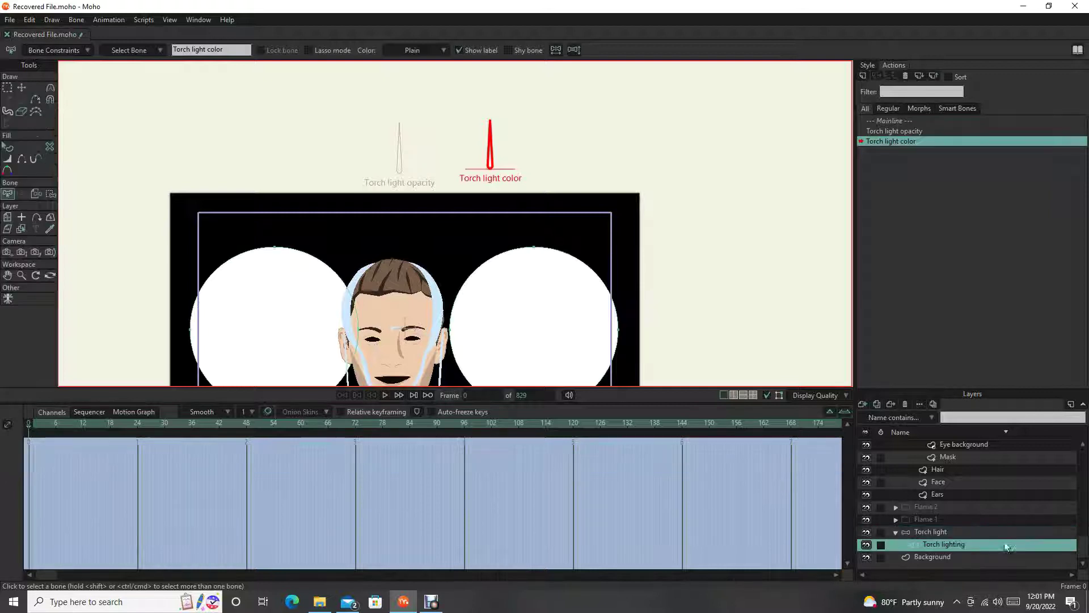
pyautogui.press('q')
pyautogui.click(280, 315)
pyautogui.keyDown('shift'); pyautogui.click(533, 317); pyautogui.keyUp('shift')
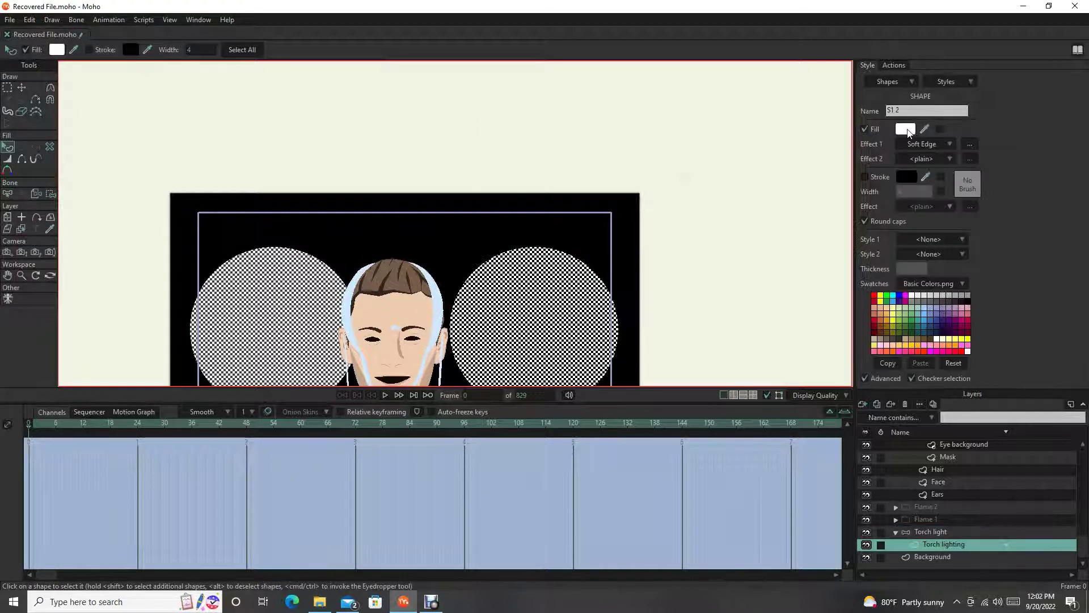
pyautogui.click(908, 130)
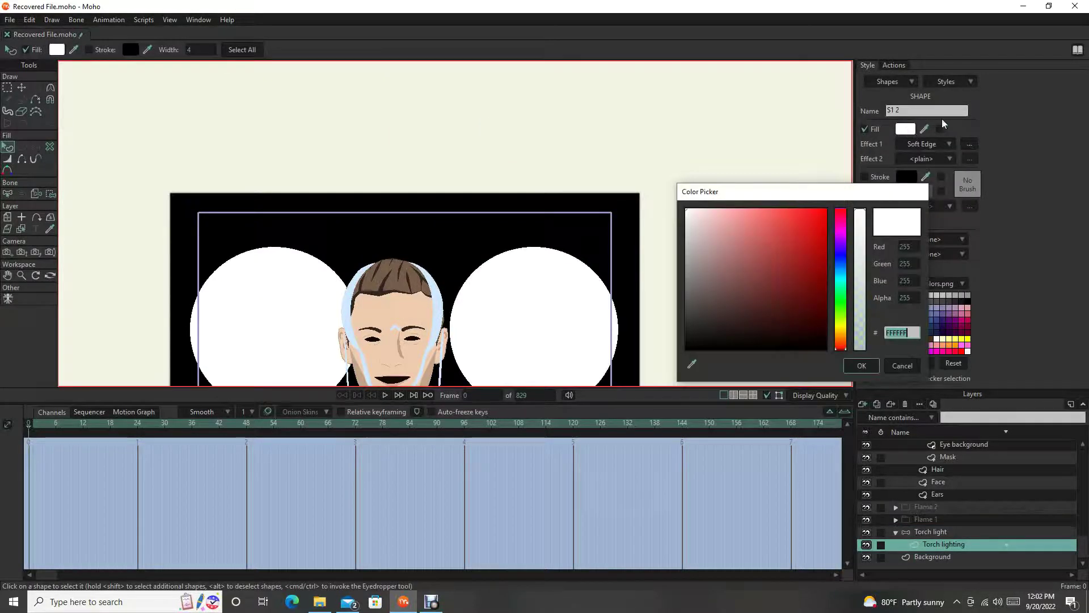
pyautogui.click(842, 338)
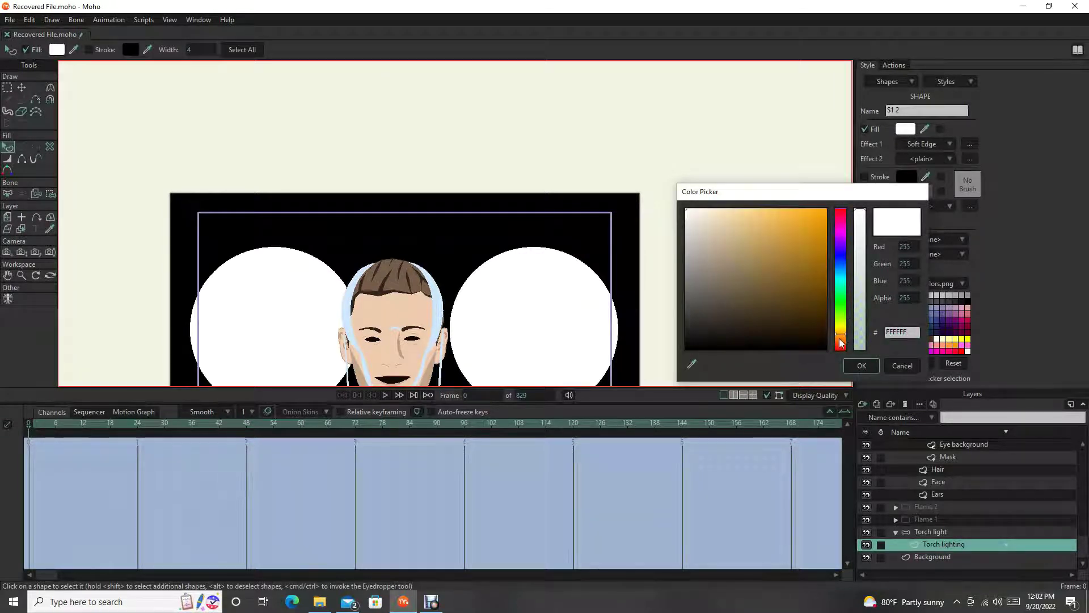
pyautogui.click(778, 211)
pyautogui.click(861, 365)
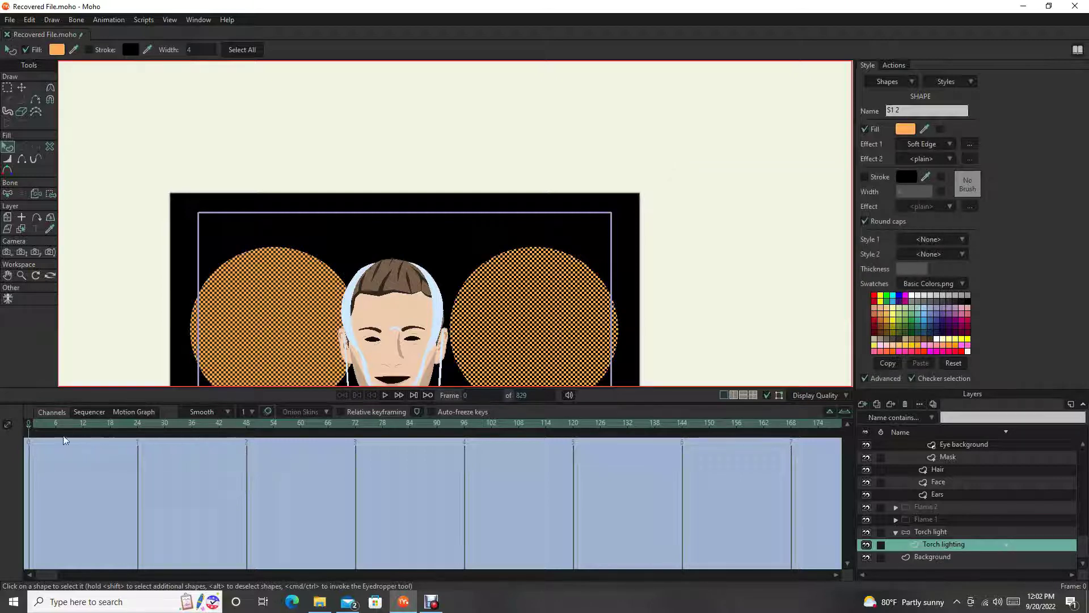
# Step: Shift the circles' fill hue towards red at frame 100 of the Torch light color action
pyautogui.click(115, 429)
pyautogui.moveTo(173, 435); pyautogui.dragTo(482, 432)
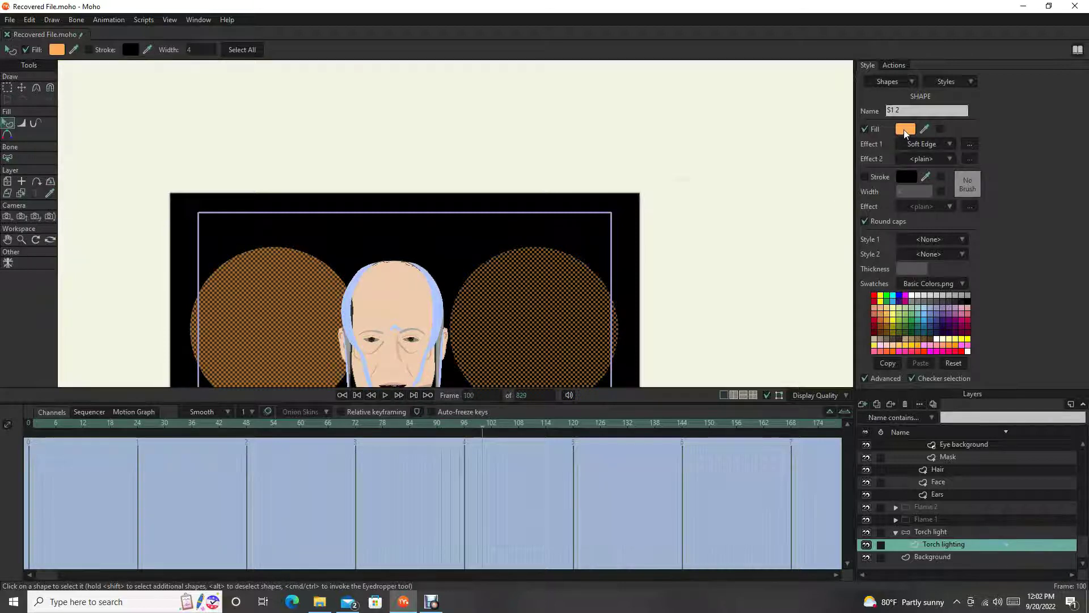
pyautogui.click(905, 129)
pyautogui.click(844, 347)
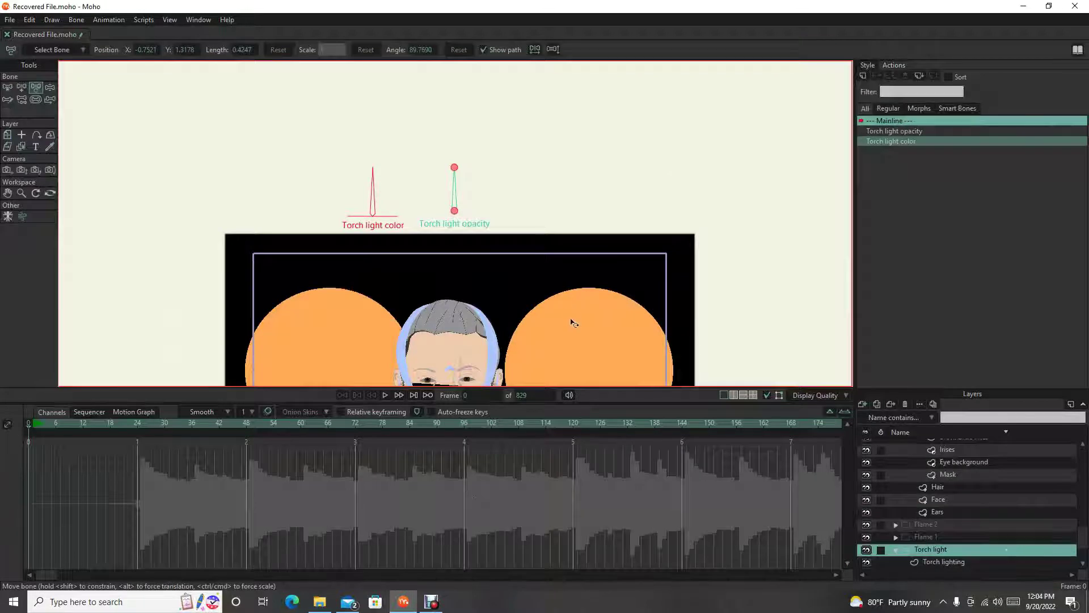
# Step: Rotate the Torch light opacity dial fully counterclockwise at frame 1 of the main timeline to hide the circles
pyautogui.moveTo(572, 319); pyautogui.dragTo(611, 234)
pyautogui.moveTo(548, 172); pyautogui.dragTo(550, 224)
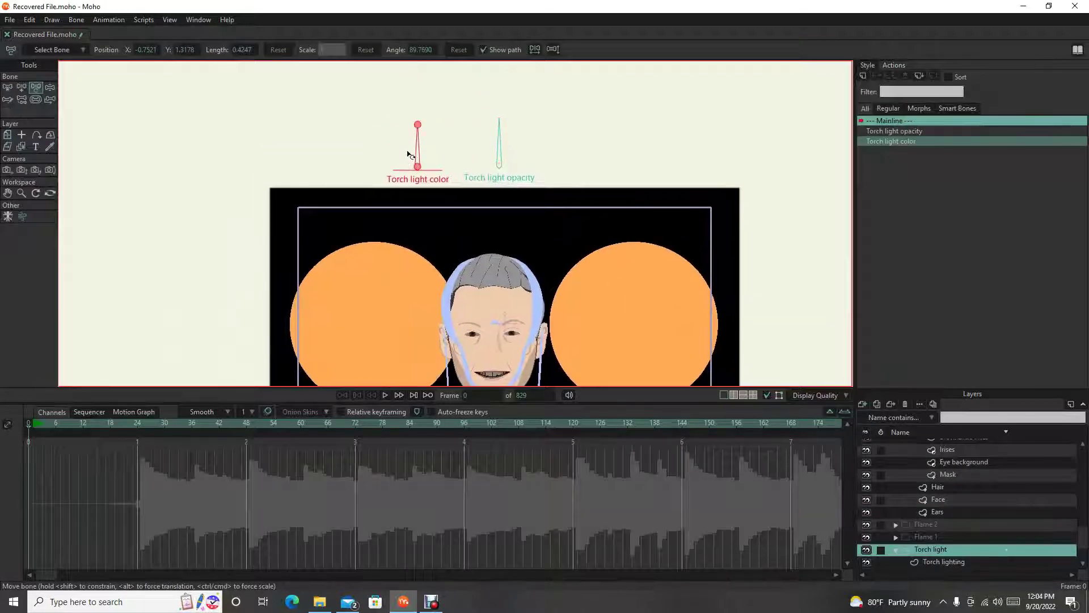
pyautogui.moveTo(613, 297); pyautogui.dragTo(557, 274)
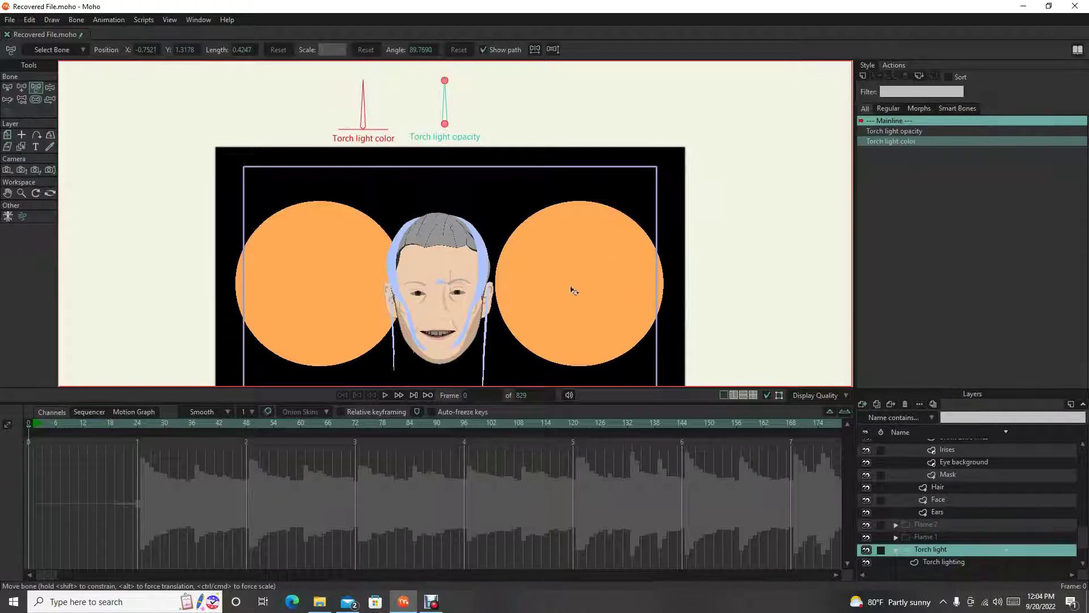
pyautogui.click(829, 412)
pyautogui.click(829, 412)
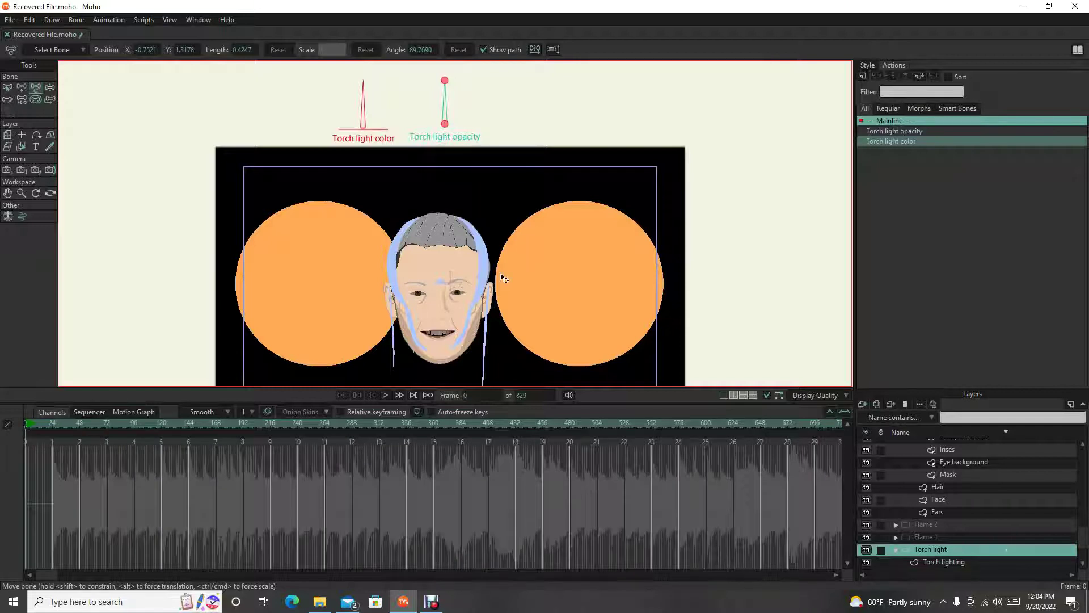
pyautogui.hotkey('ctrl', 'Right')
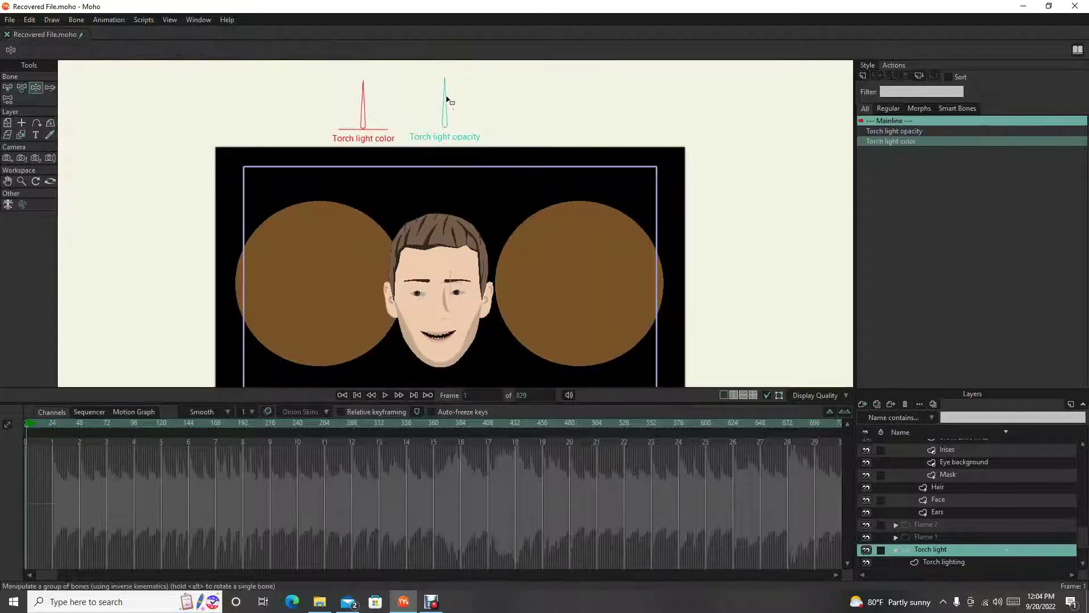
pyautogui.moveTo(445, 102); pyautogui.dragTo(406, 155)
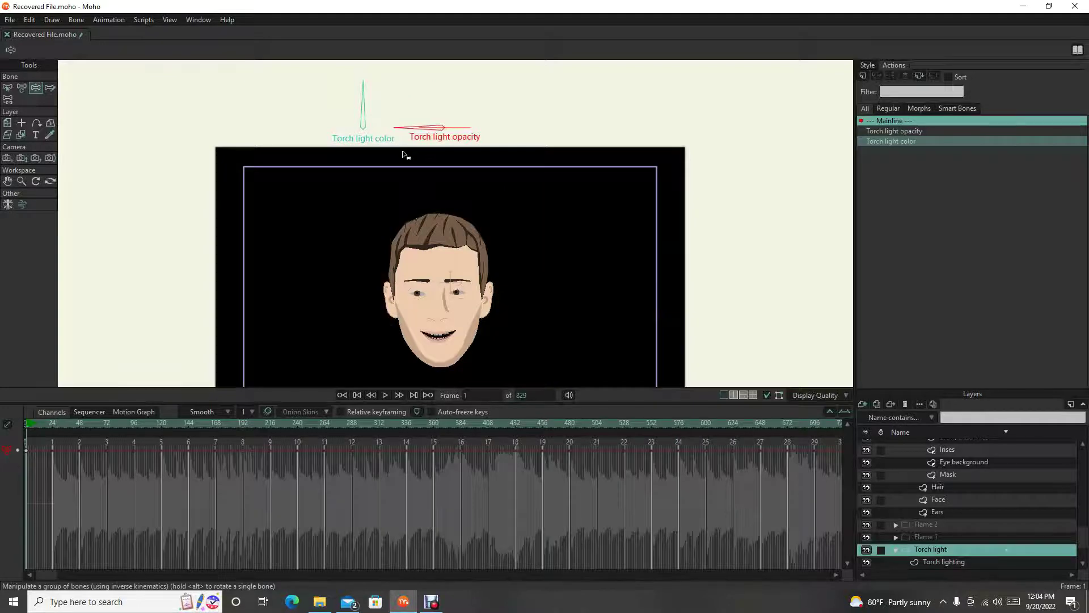
# Step: Keyframe both Torch light bones in their current pose at frame 523, matching the Morph dial's keyframe on the Character layer
pyautogui.scroll(-5, 510, 496)
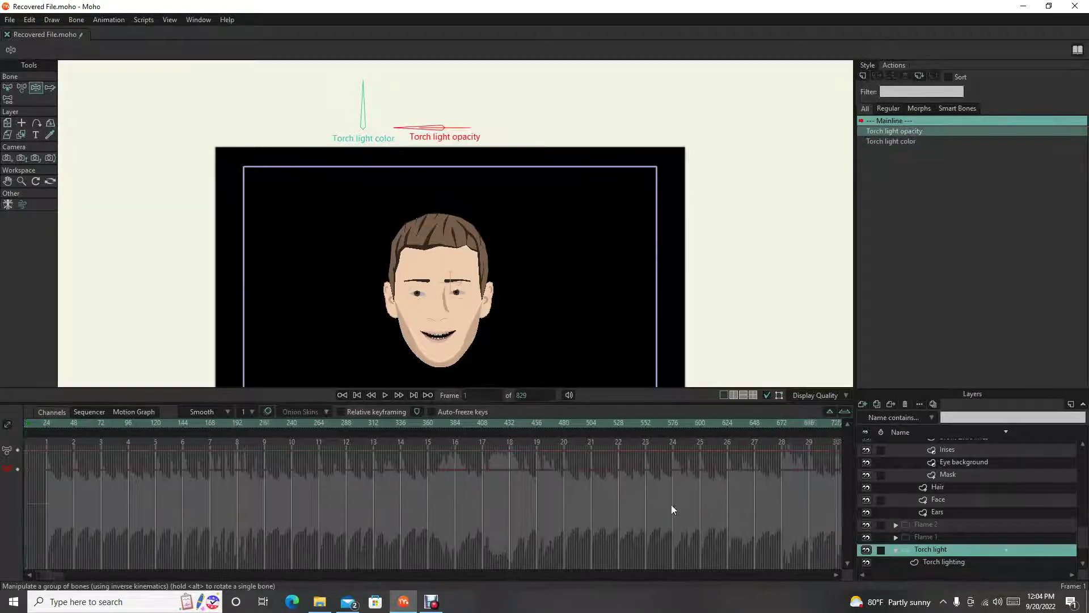
pyautogui.moveTo(495, 427); pyautogui.dragTo(359, 427)
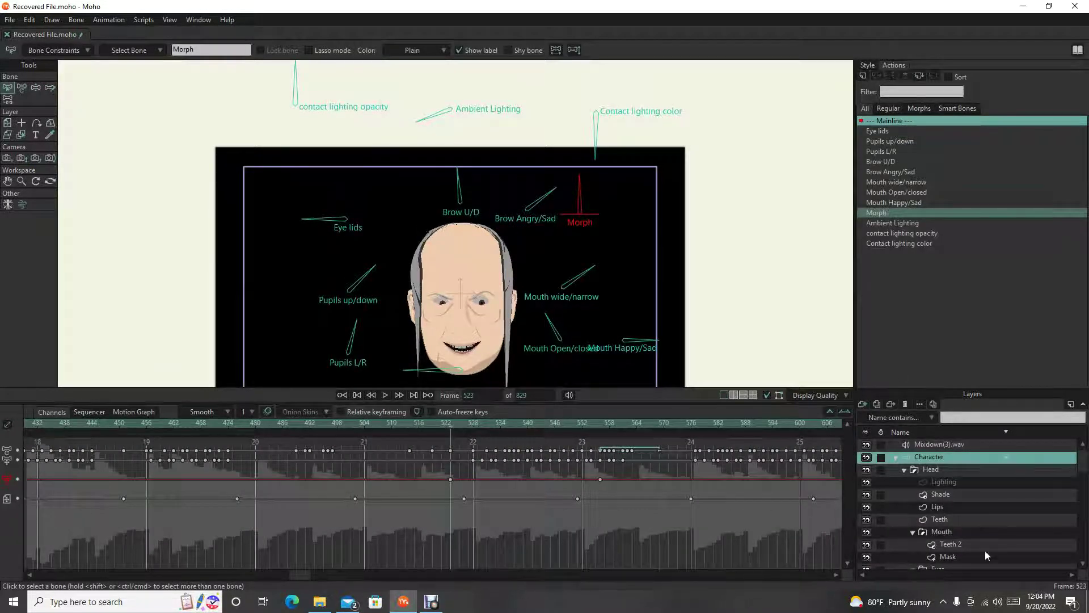
pyautogui.scroll(-5, 973, 527)
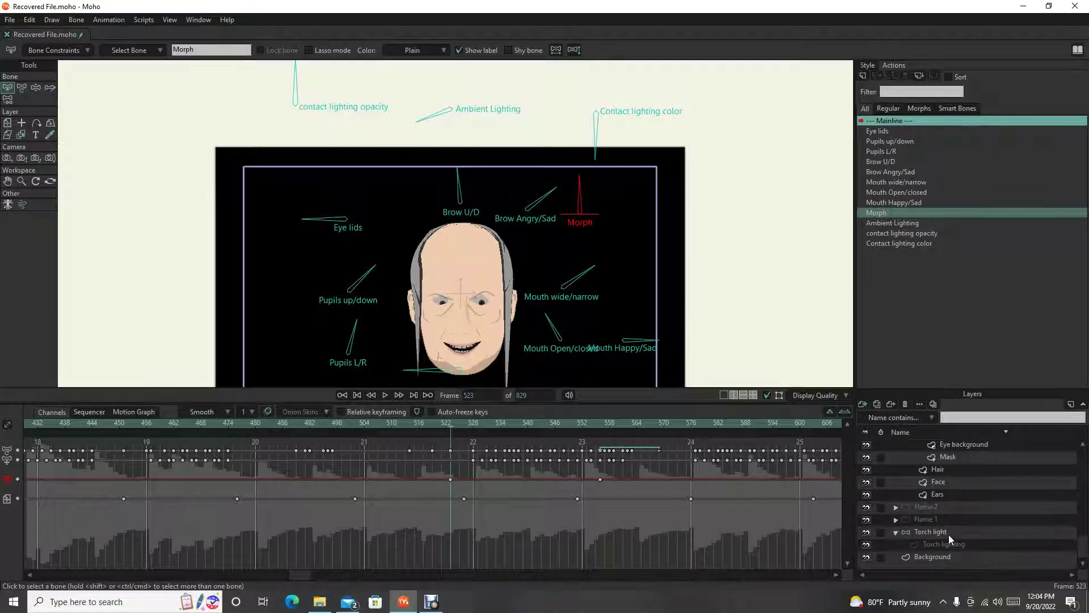
pyautogui.click(952, 535)
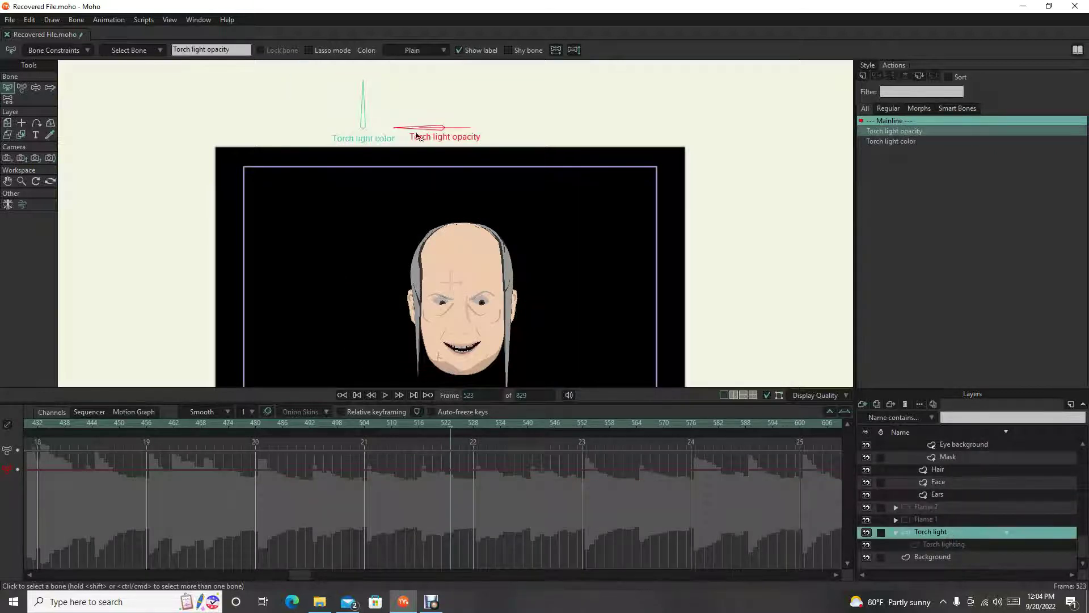
pyautogui.press('z')
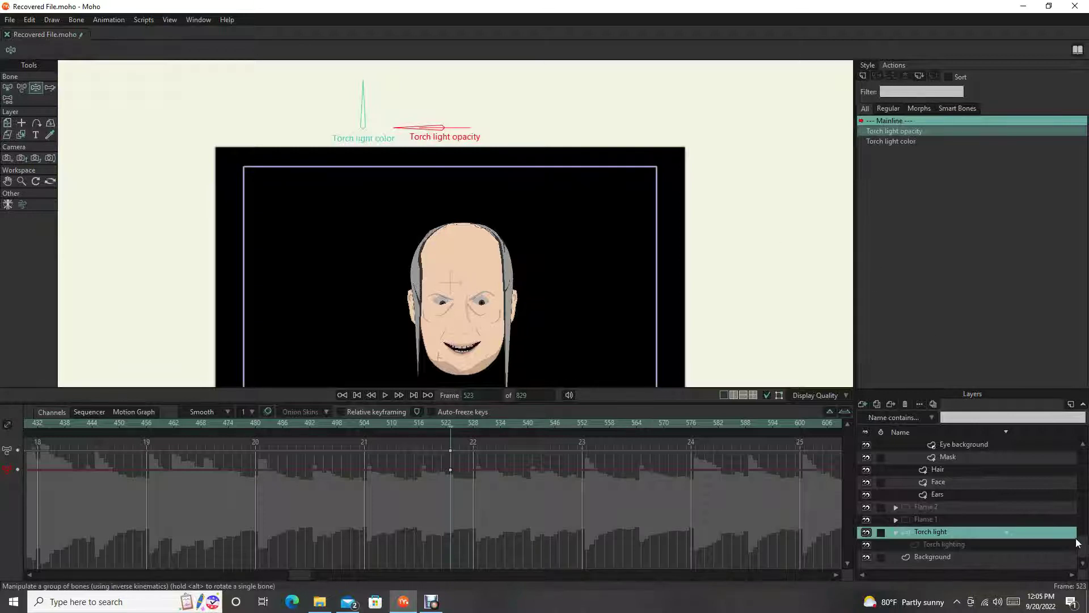
# Step: Rotate the Torch light opacity dial upright at frame 556, matching the Morph dial's keyframe on the Character layer, to reveal the glow circles
pyautogui.moveTo(1081, 546); pyautogui.dragTo(1083, 431)
pyautogui.click(976, 457)
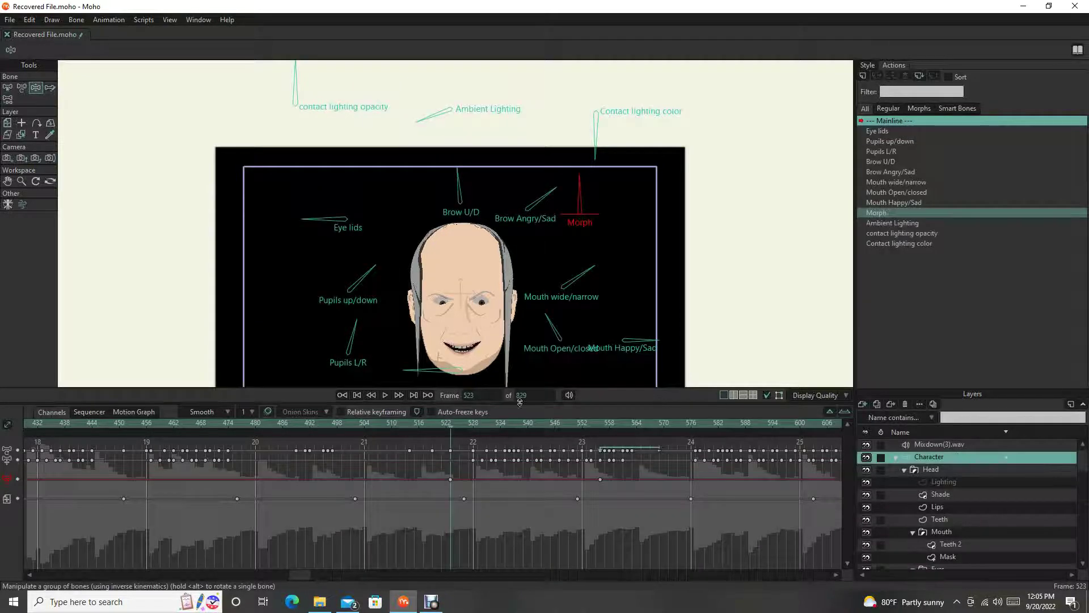
pyautogui.moveTo(593, 423); pyautogui.dragTo(601, 427)
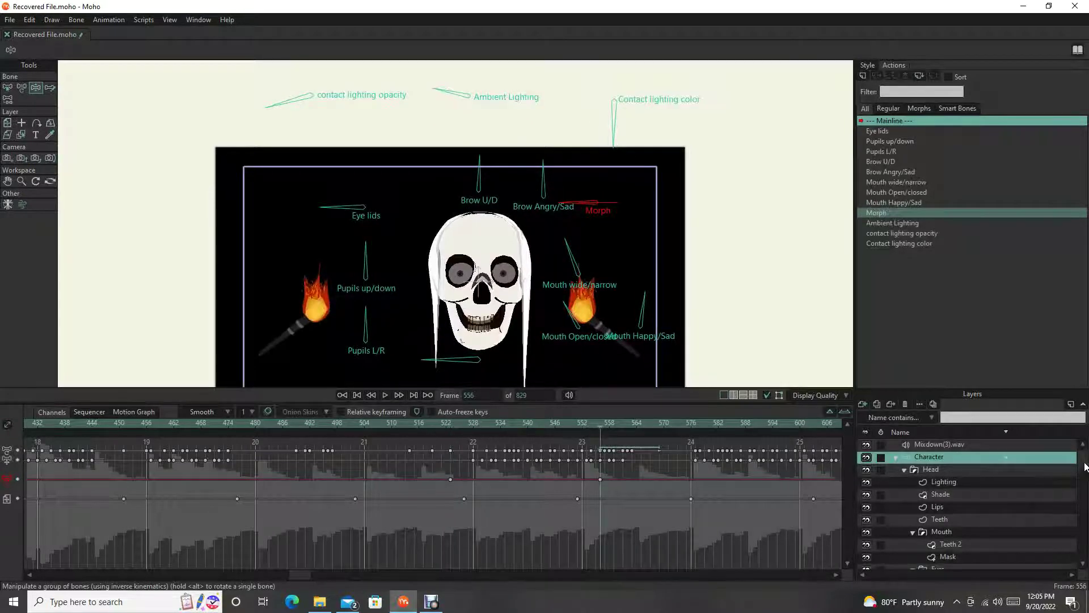
pyautogui.moveTo(1084, 466); pyautogui.dragTo(1059, 545)
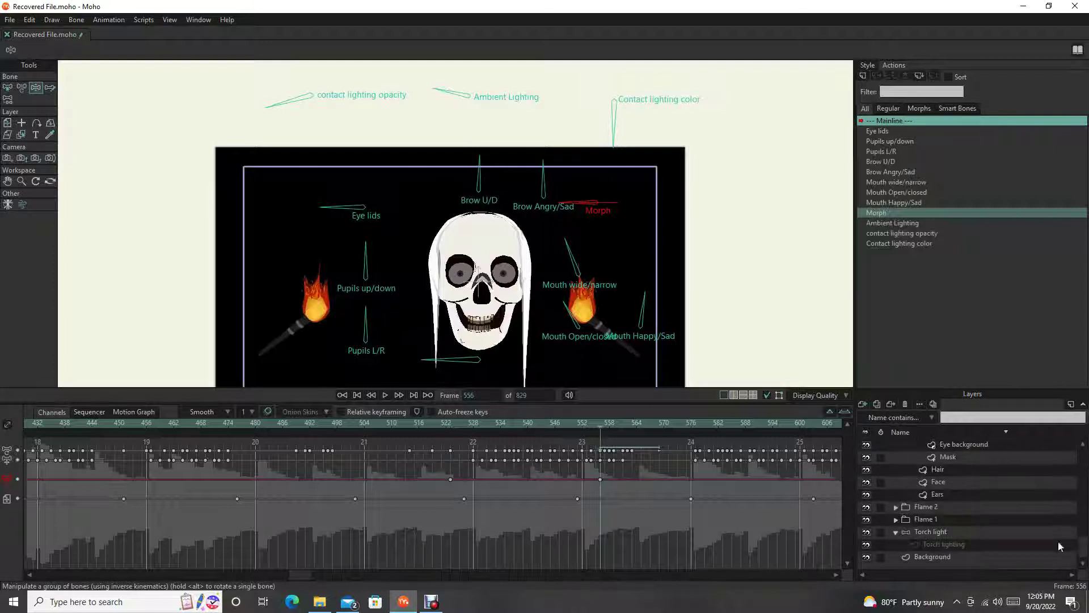
pyautogui.click(952, 534)
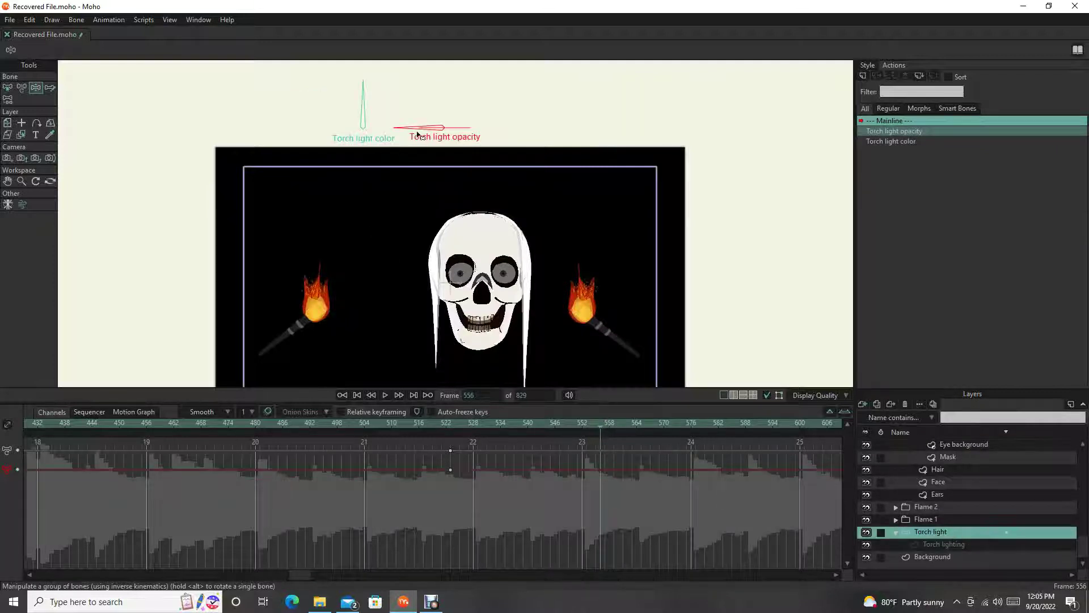
pyautogui.moveTo(419, 130); pyautogui.dragTo(461, 94)
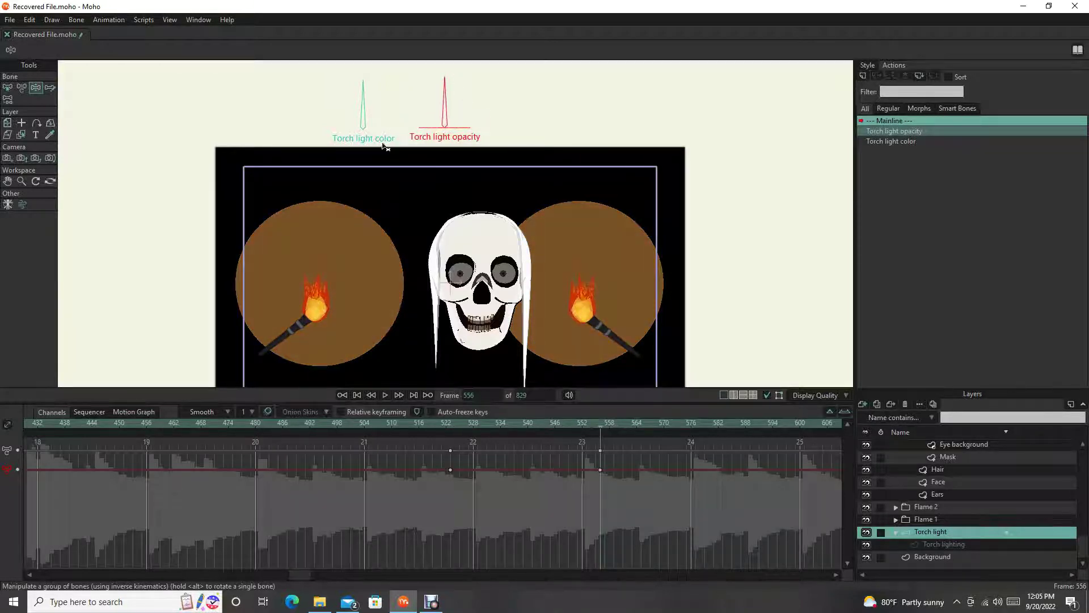
# Step: Render a preview of frame 556 to check the blurred torch glows, and close it
pyautogui.click(10, 19)
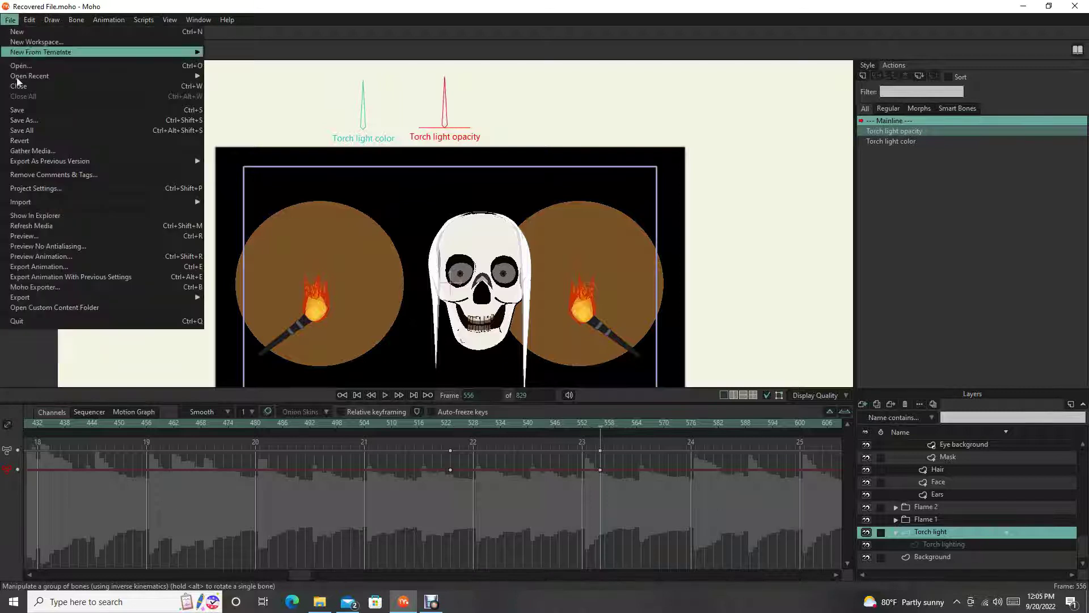
pyautogui.click(37, 236)
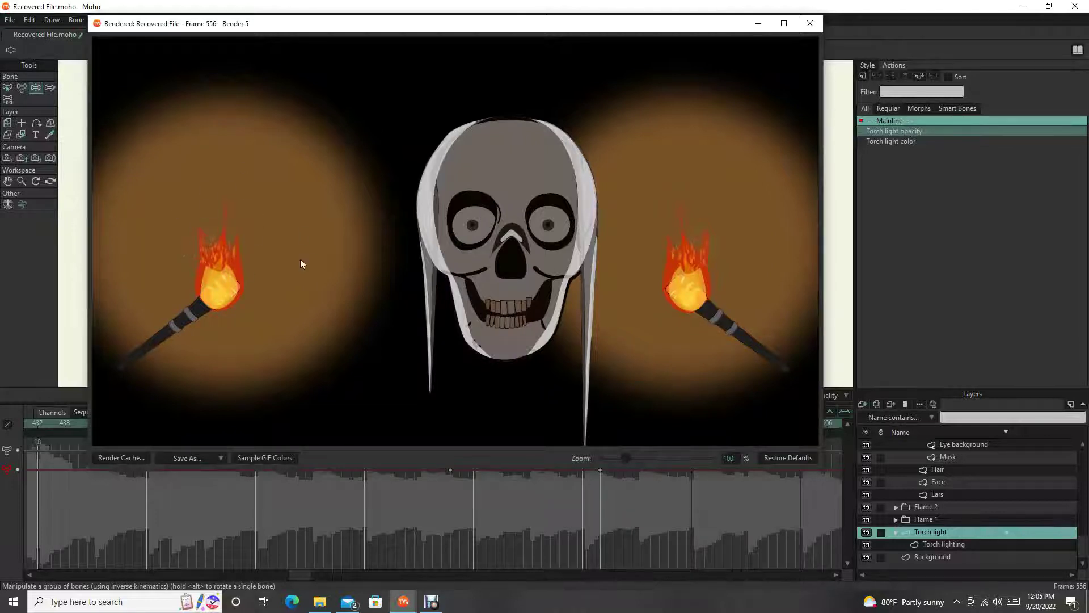
pyautogui.press('Escape')
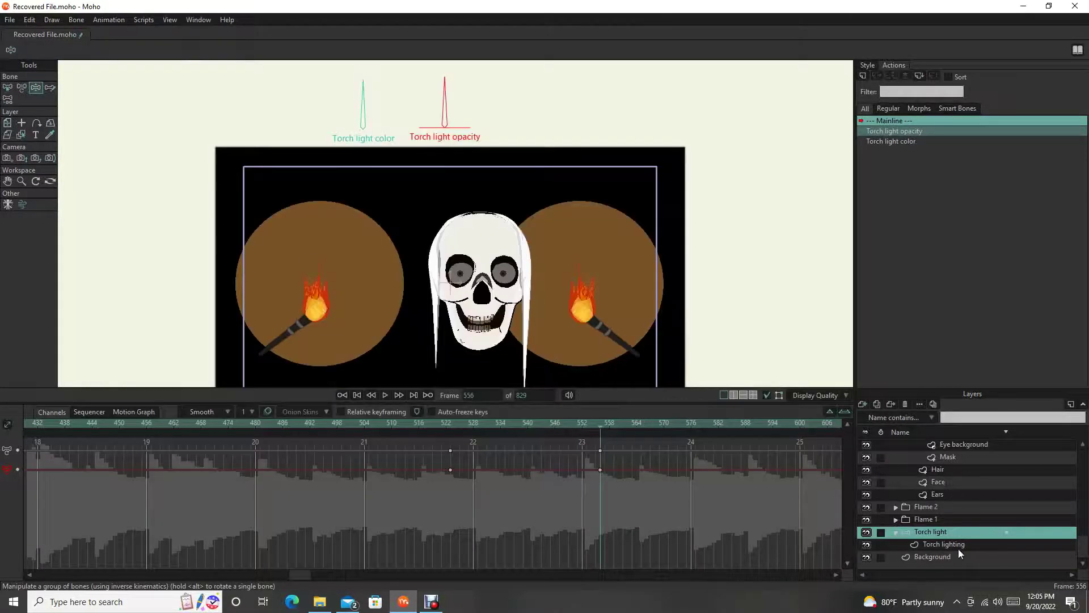
# Step: Move both Torch lighting circles down so that each is centred on its torch flame
pyautogui.click(962, 544)
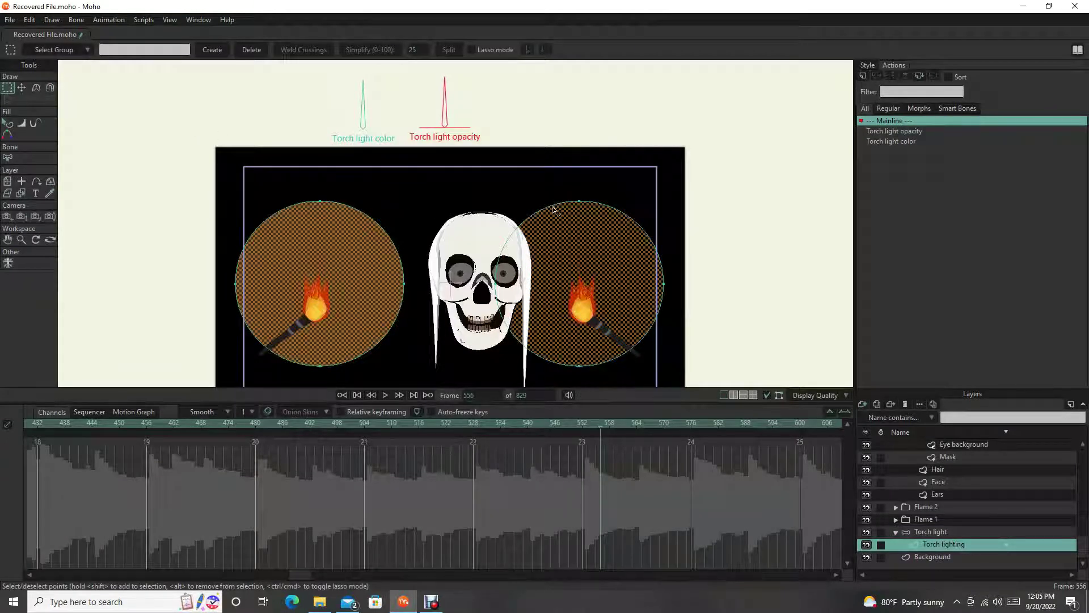
pyautogui.click(584, 243)
pyautogui.press('t')
pyautogui.moveTo(588, 258); pyautogui.dragTo(591, 279)
pyautogui.press('g')
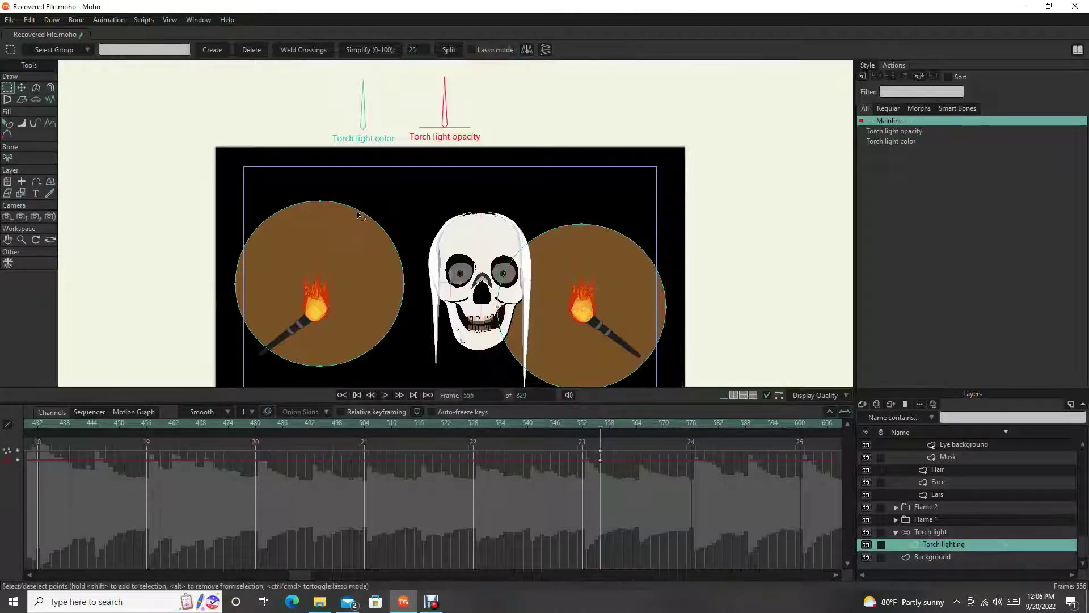
pyautogui.click(349, 242)
pyautogui.press('t')
pyautogui.moveTo(341, 249); pyautogui.dragTo(340, 268)
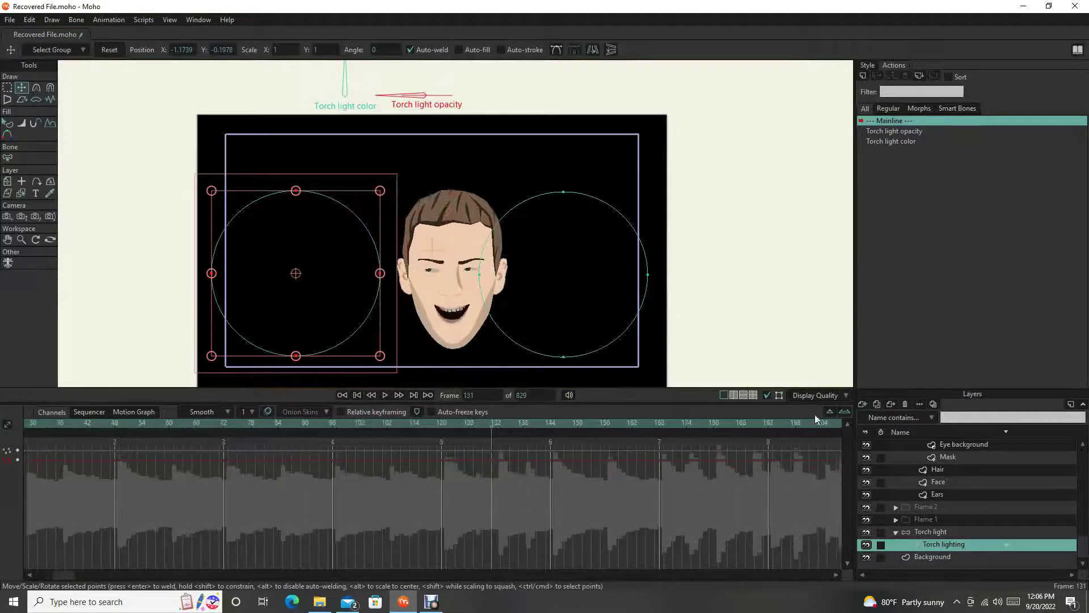
# Step: Render a preview of frame 557 to check the repositioned glows around the torches, and close it
pyautogui.scroll(-4, 815, 423)
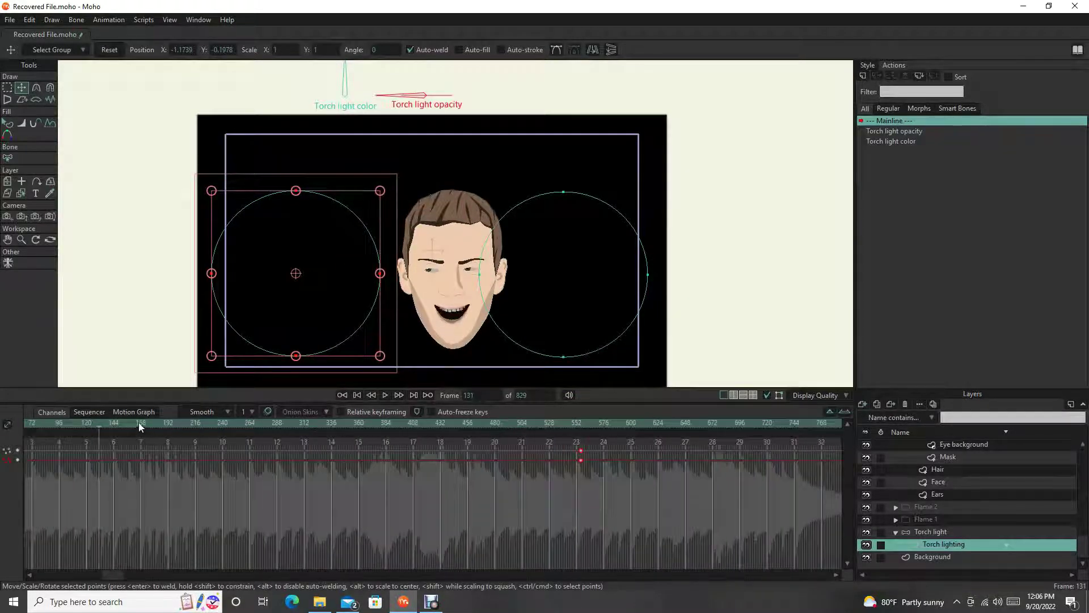
pyautogui.moveTo(139, 423); pyautogui.dragTo(570, 455)
pyautogui.hotkey('ctrl', 'r')
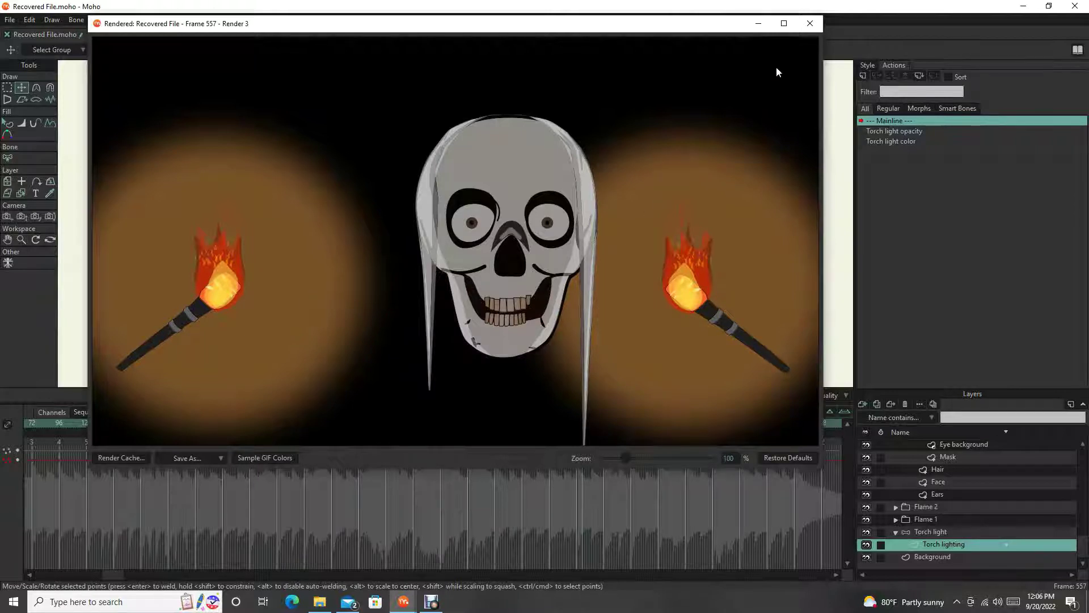
pyautogui.click(813, 30)
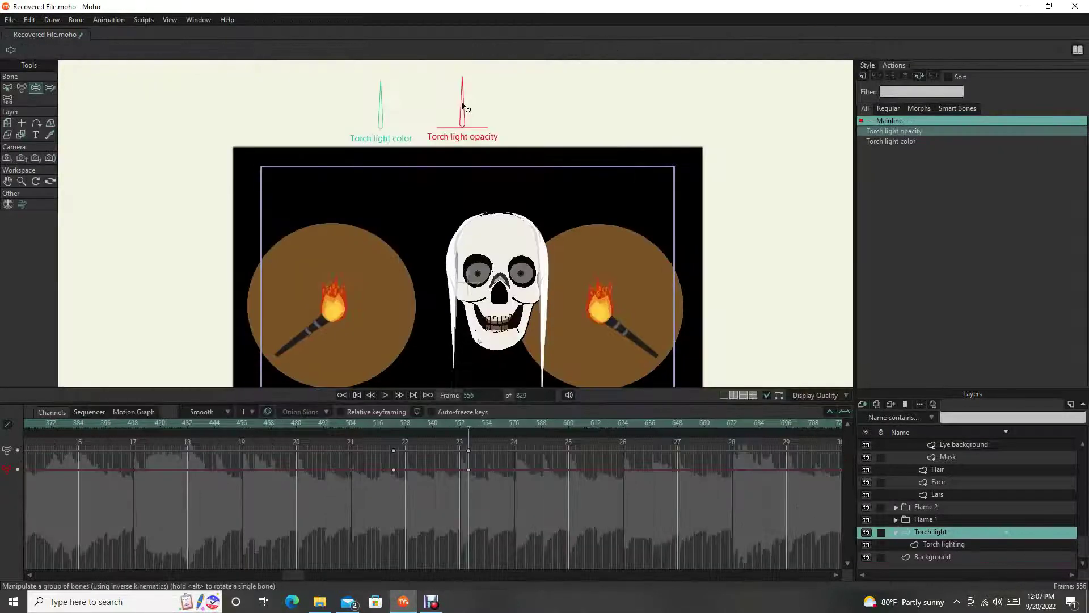
# Step: Rotate the Torch light opacity dial partway counterclockwise at frame 556 to dim the glows, and preview the rendered frame
pyautogui.moveTo(459, 108); pyautogui.dragTo(450, 108)
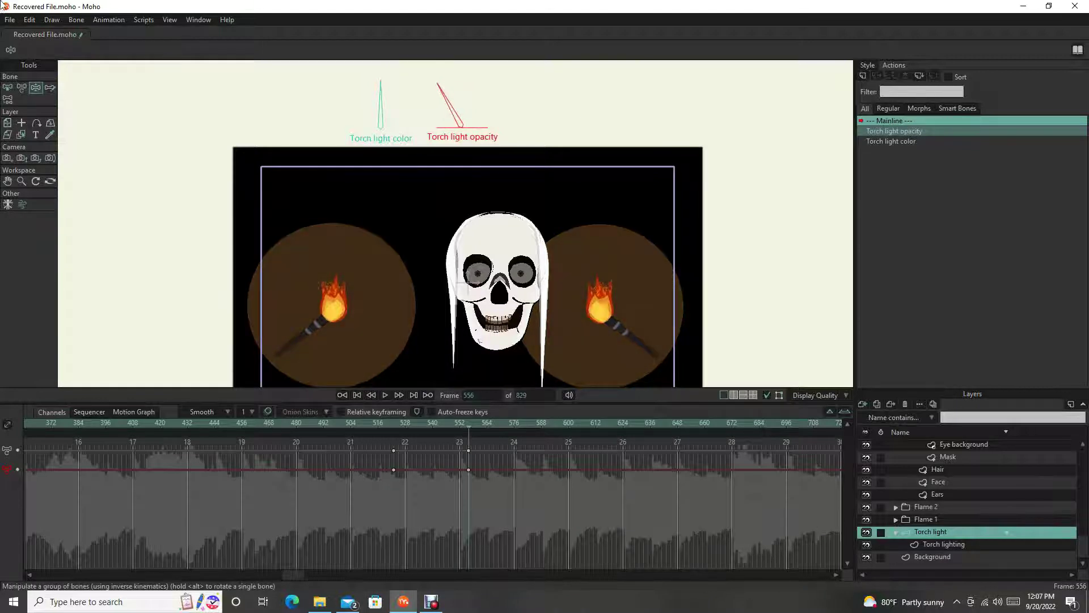
pyautogui.click(14, 20)
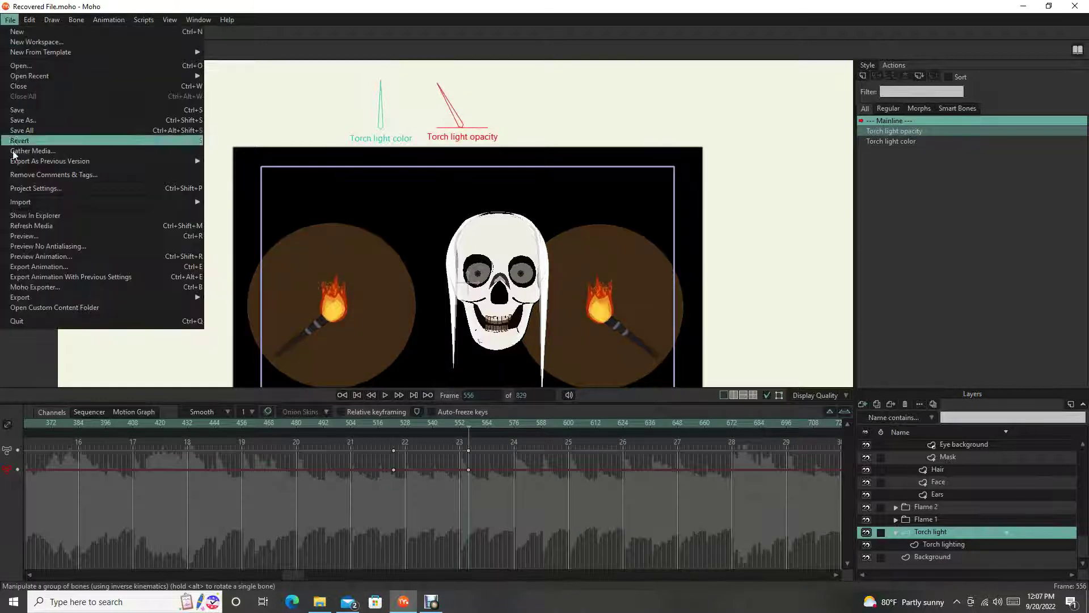
pyautogui.click(28, 237)
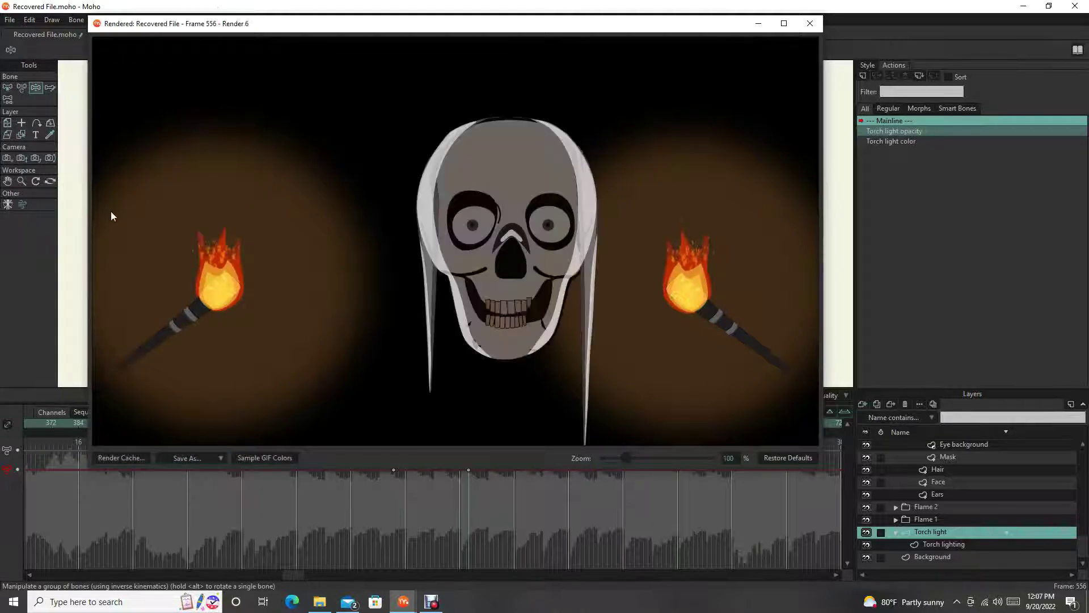
pyautogui.hotkey('ctrl', 'r')
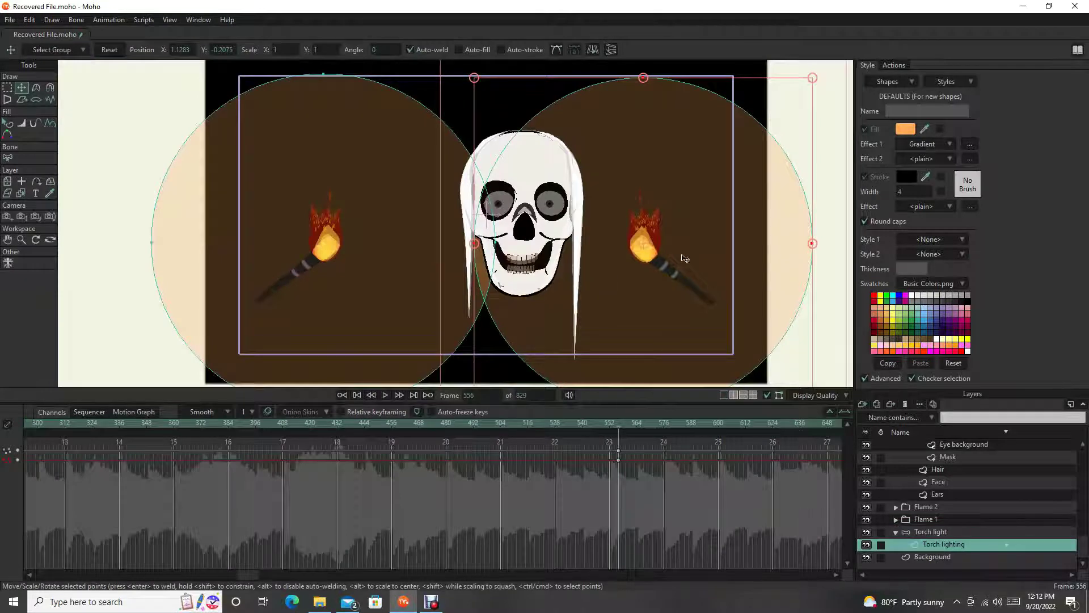
# Step: Render a preview of frame 556 and examine the enlarged gradient torch glows up close
pyautogui.scroll(-2, 366, 210)
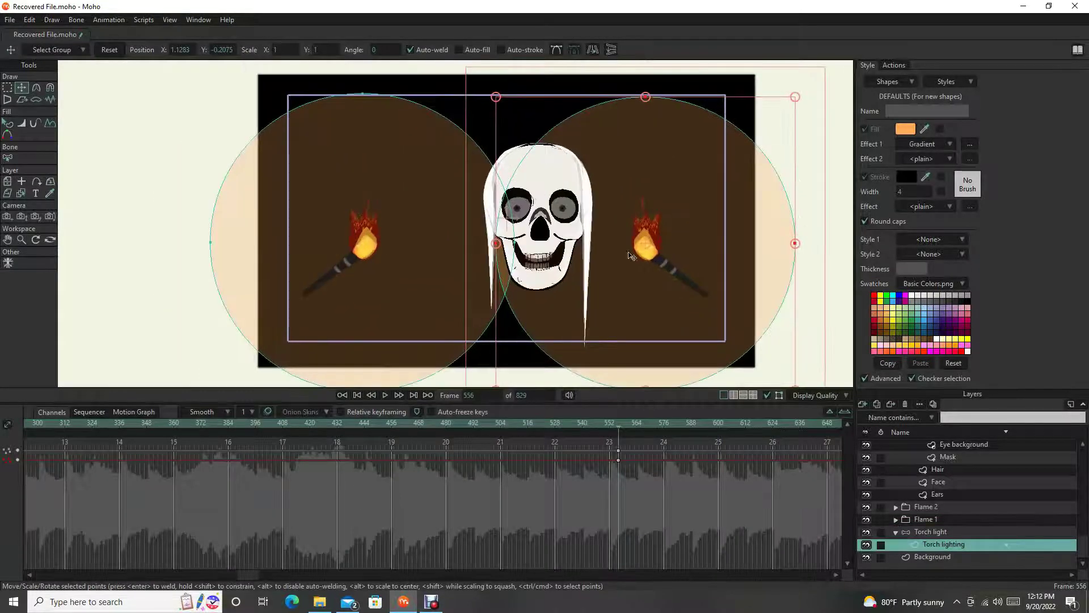
pyautogui.click(10, 20)
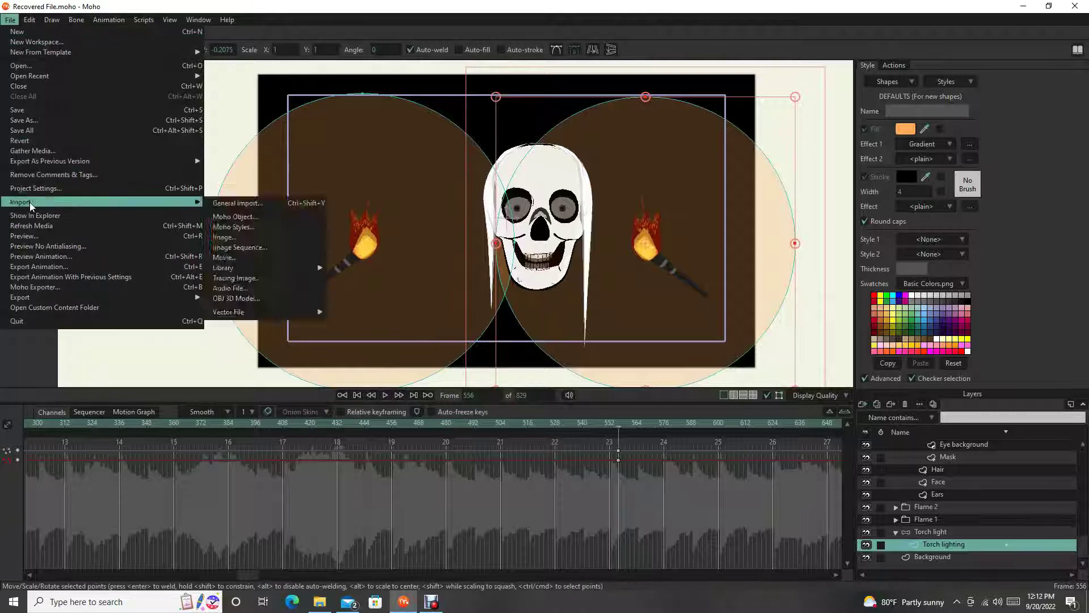
pyautogui.click(23, 236)
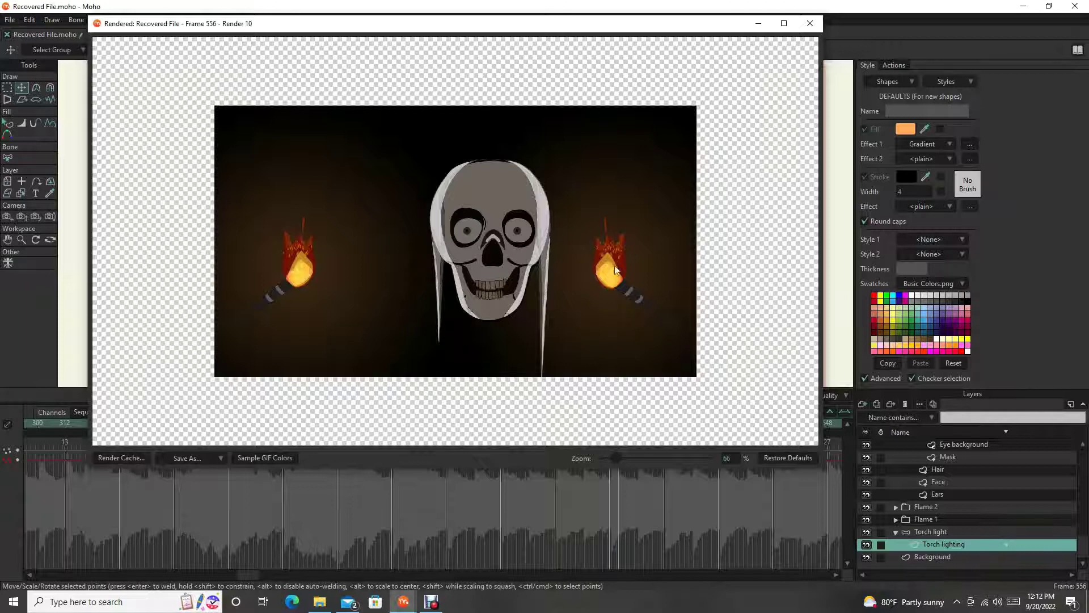
pyautogui.scroll(3, 358, 283)
pyautogui.scroll(-2, 361, 285)
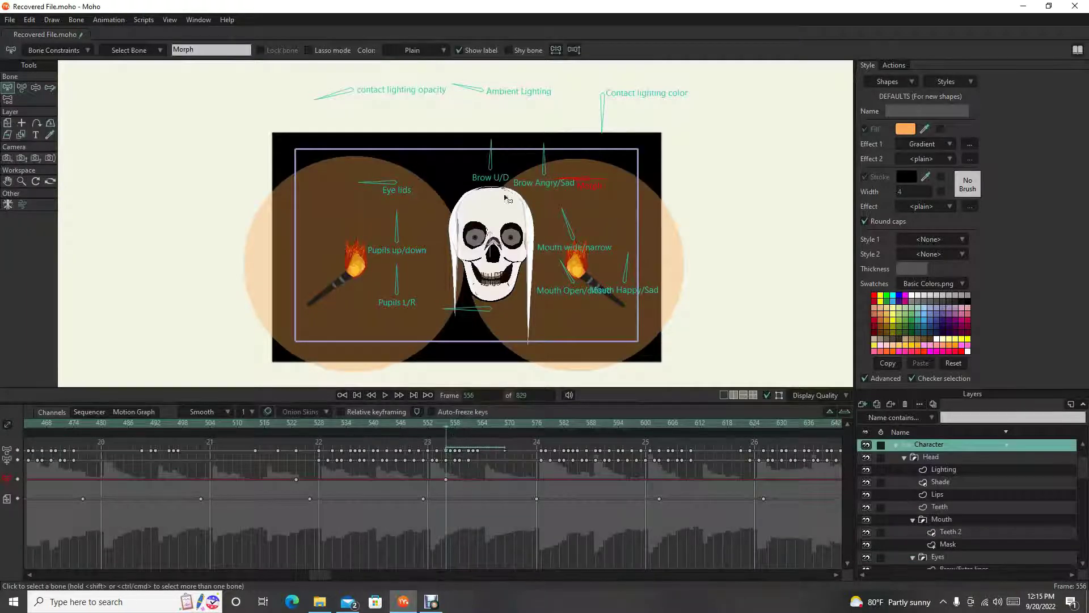
pyautogui.scroll(3, 515, 245)
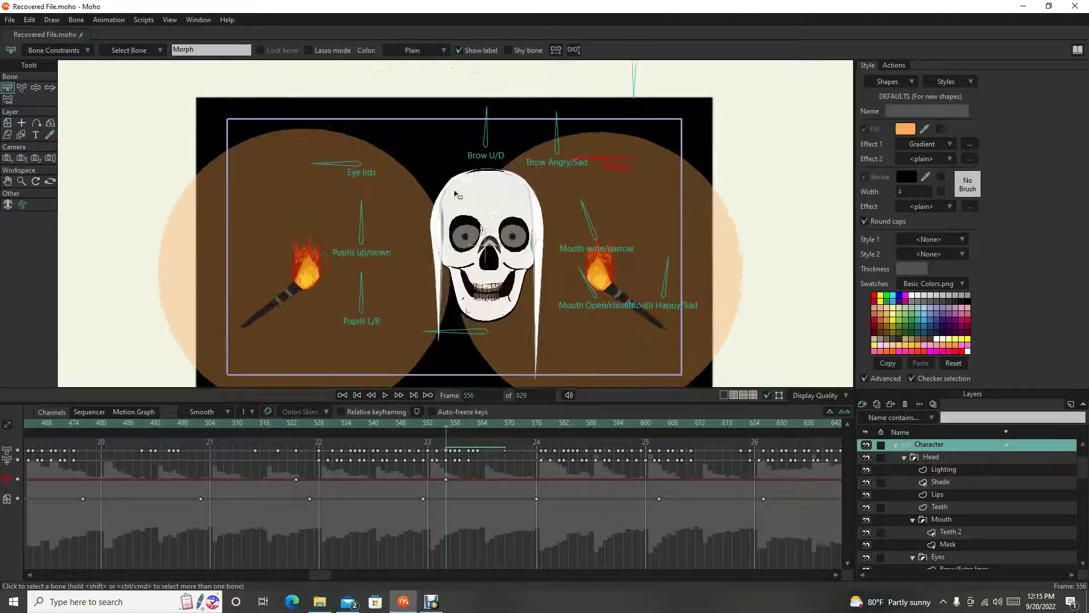